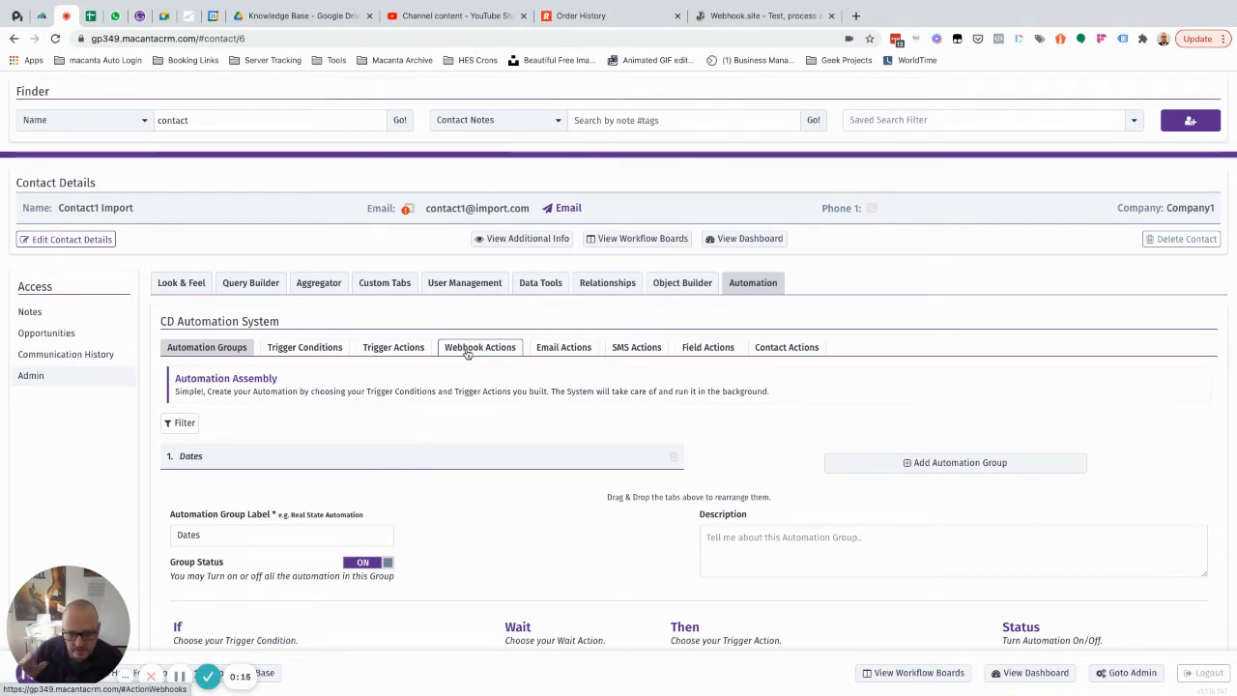
Step: Examine the available Opportunity Stage options on the contact's existing opportunity, leaving the stage as it is
{"action": "left_click", "coordinate": [61, 334]}
{"action": "scroll", "coordinate": [498, 426], "scroll_direction": "down", "scroll_amount": 3}
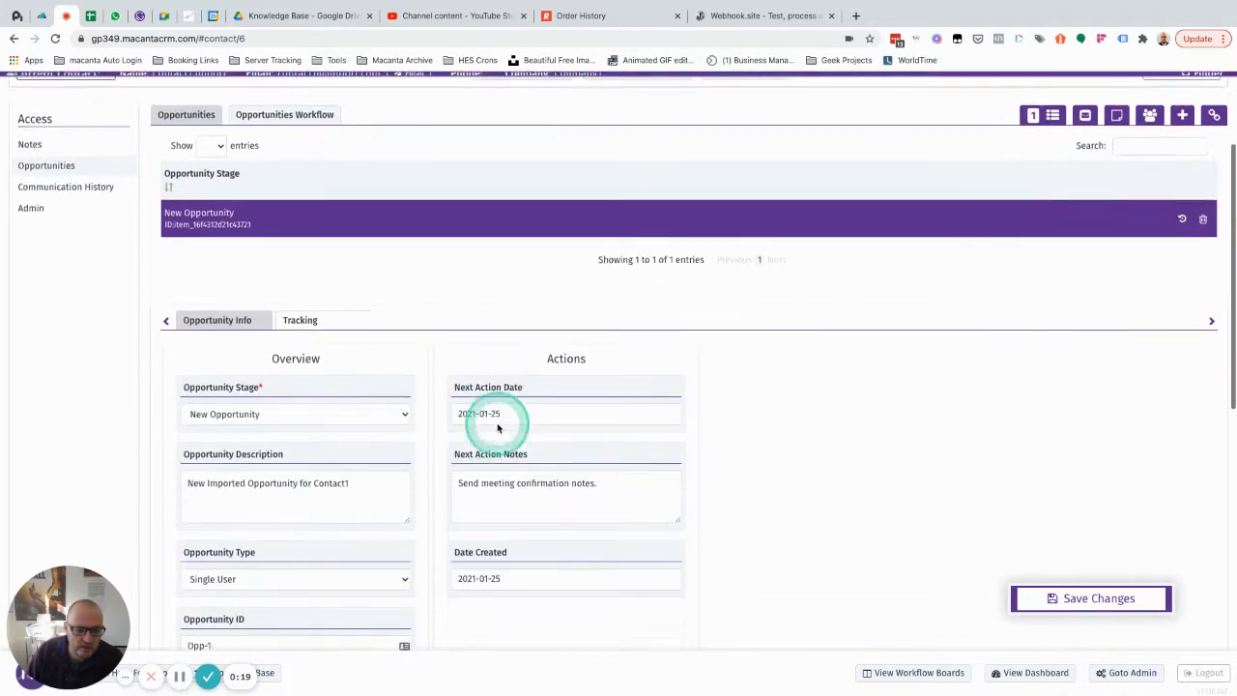
{"action": "left_click", "coordinate": [364, 385]}
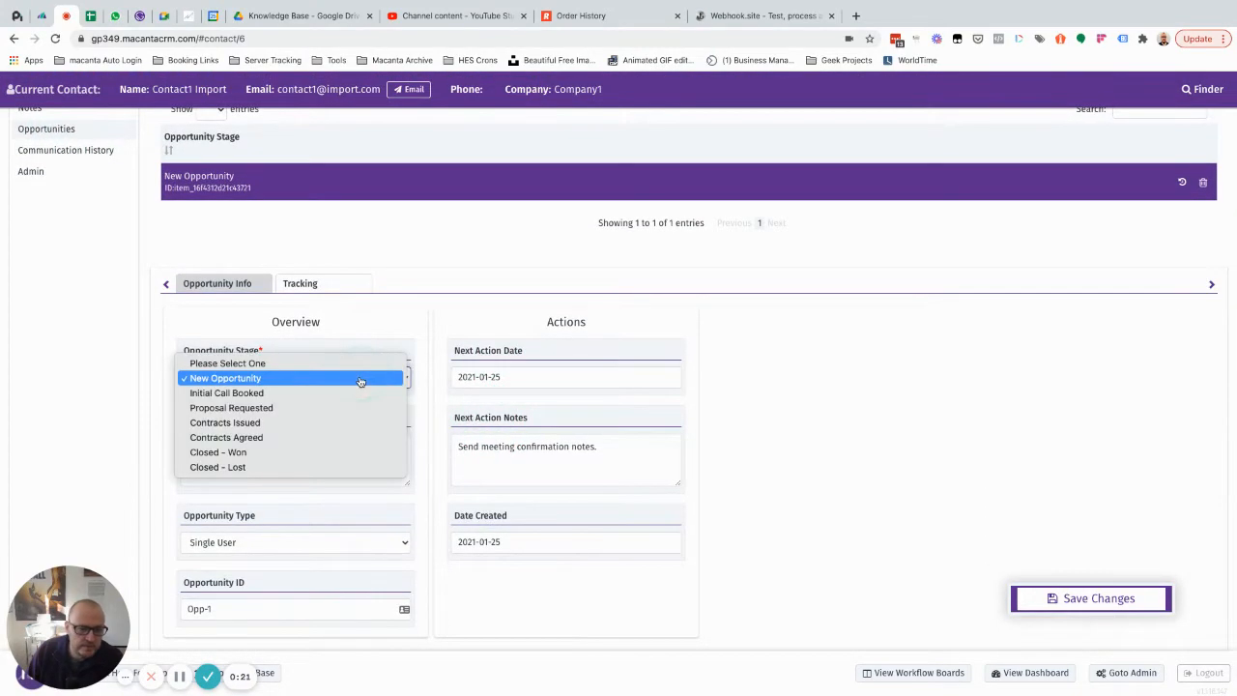
{"action": "left_click", "coordinate": [352, 393]}
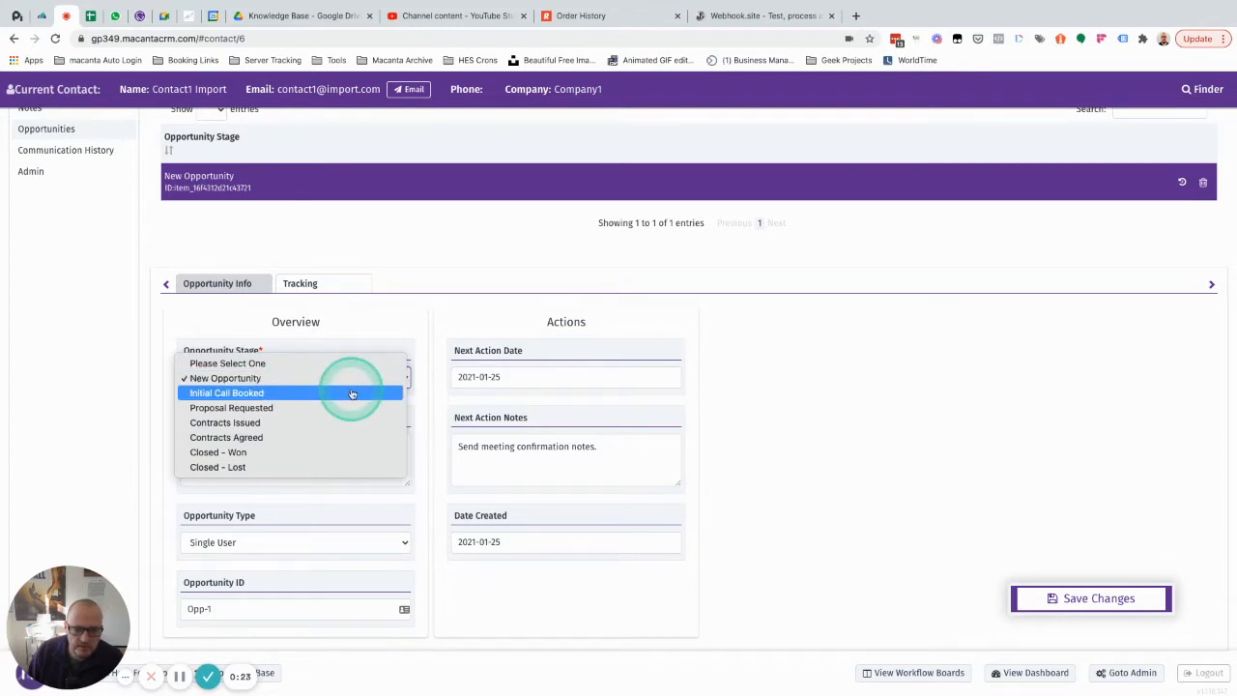
{"action": "left_click", "coordinate": [424, 317]}
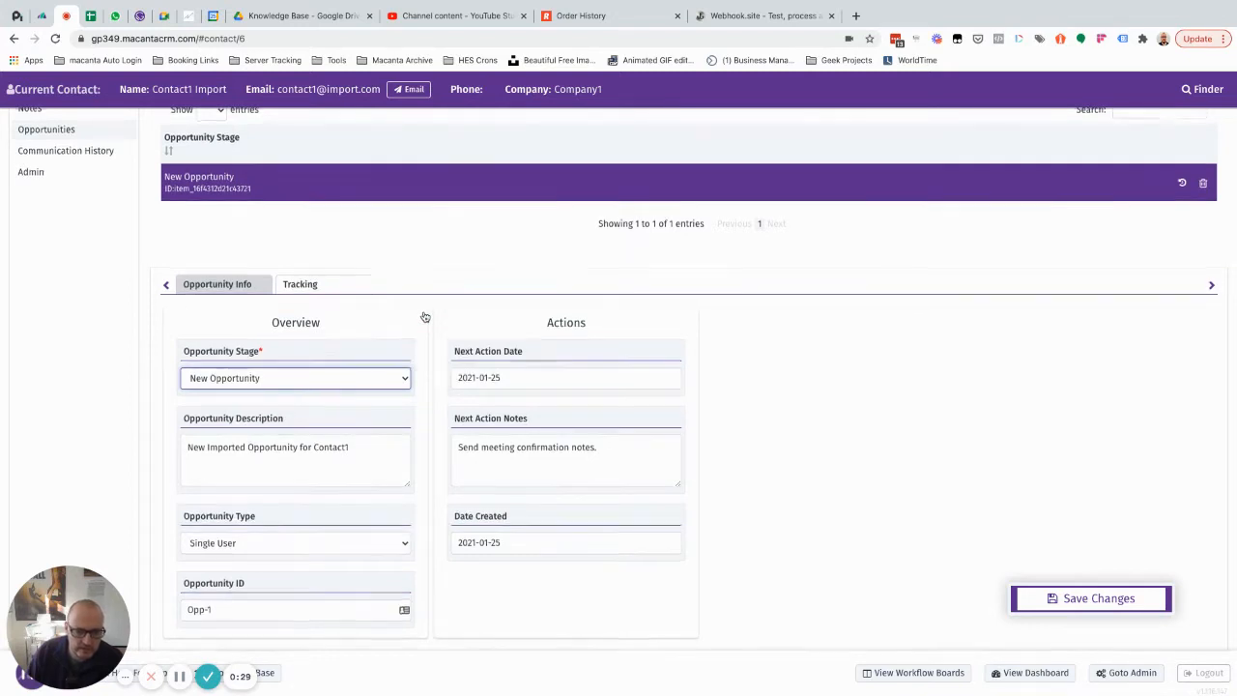
Step: Add a new action webhook in the admin automation settings and label it "Initial Call Booked Notification"
{"action": "scroll", "coordinate": [424, 317], "scroll_direction": "up", "scroll_amount": 2}
{"action": "left_click", "coordinate": [37, 240]}
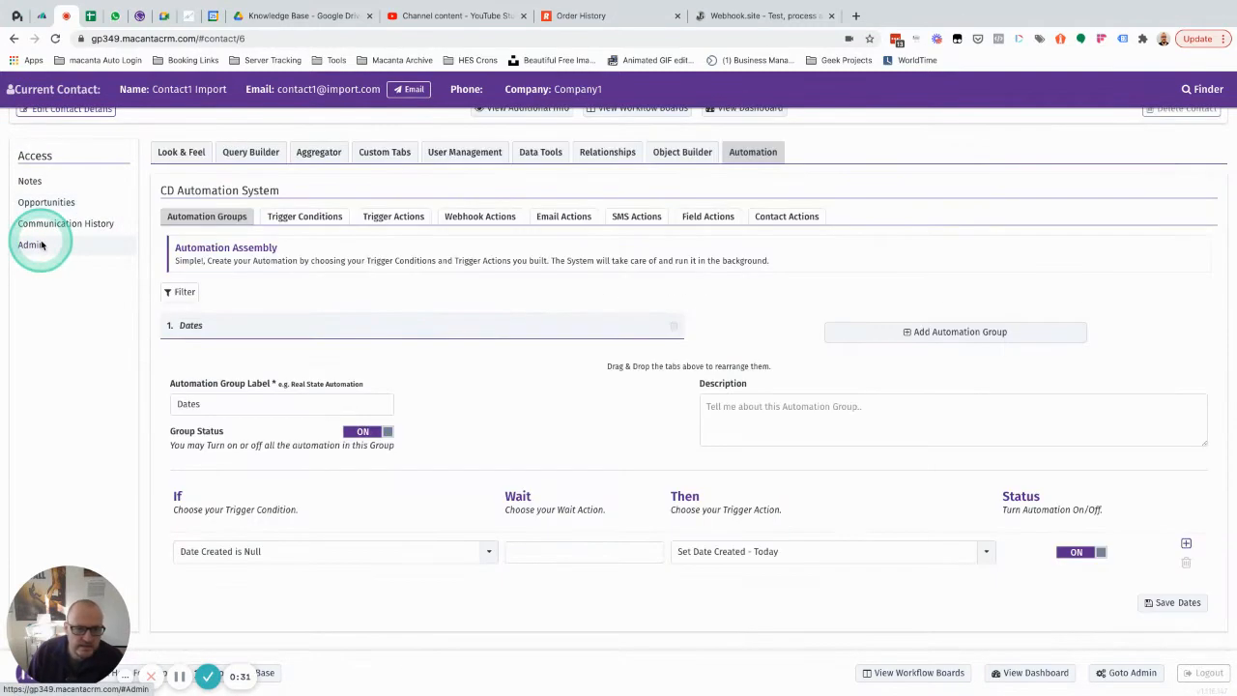
{"action": "left_click", "coordinate": [476, 217]}
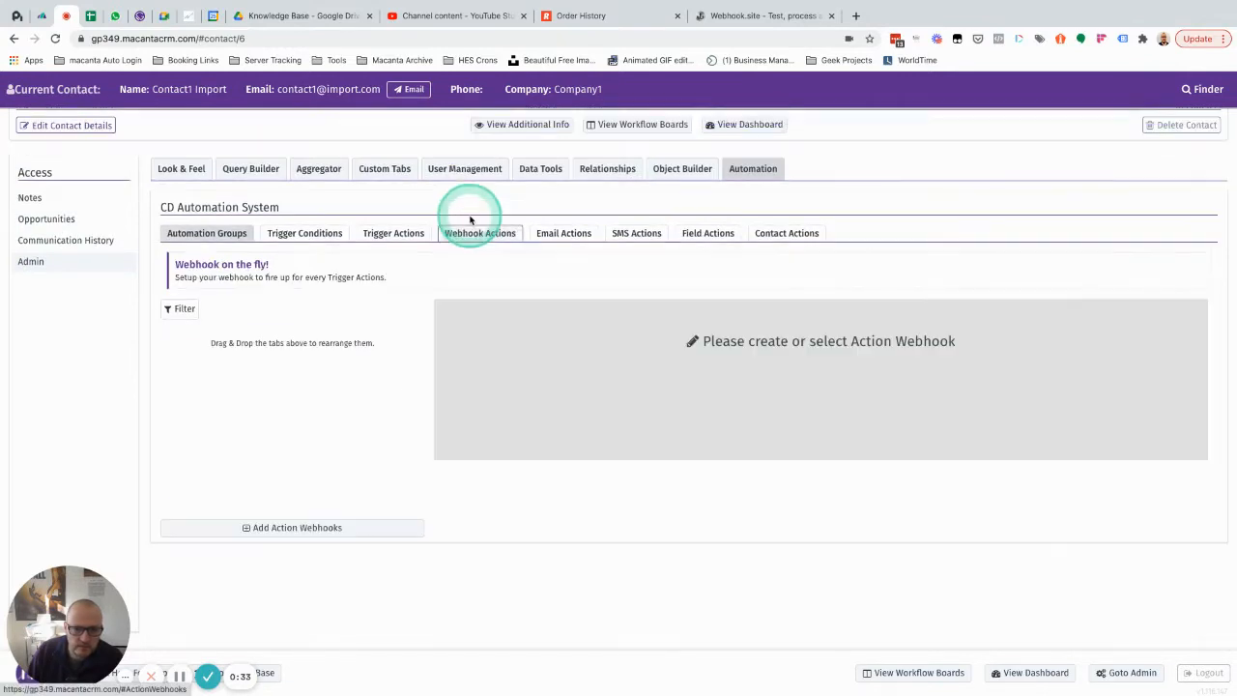
{"action": "left_click", "coordinate": [275, 529]}
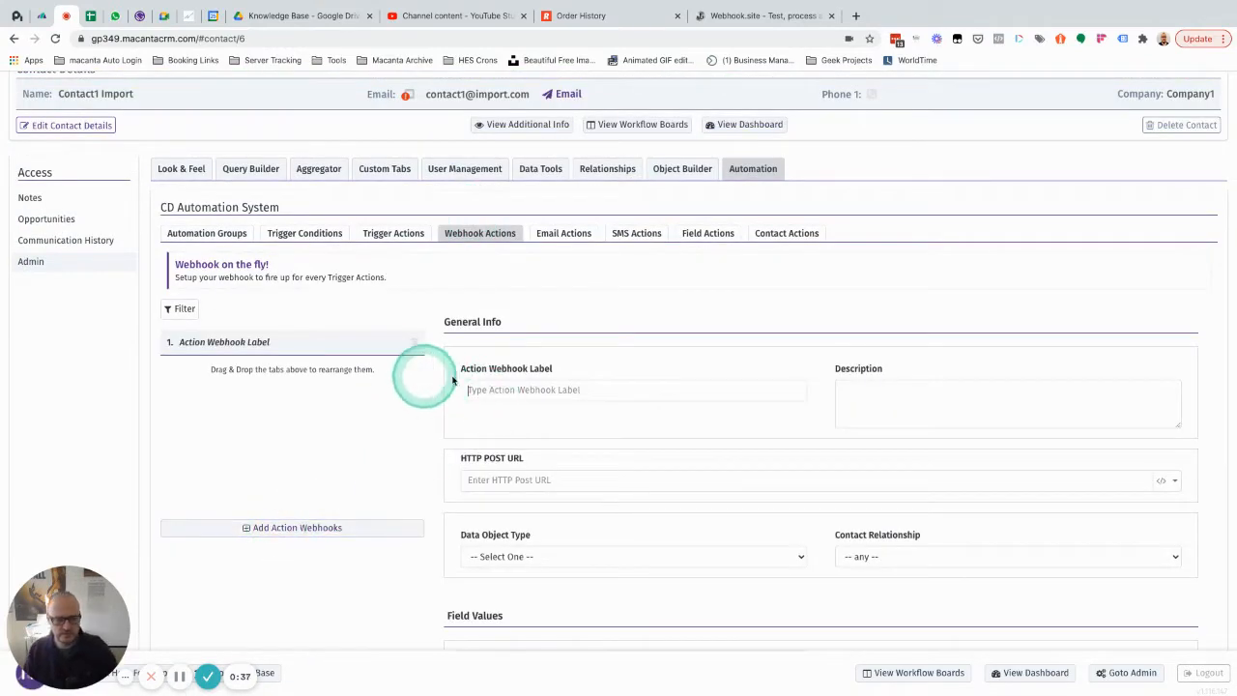
{"action": "left_click", "coordinate": [510, 391]}
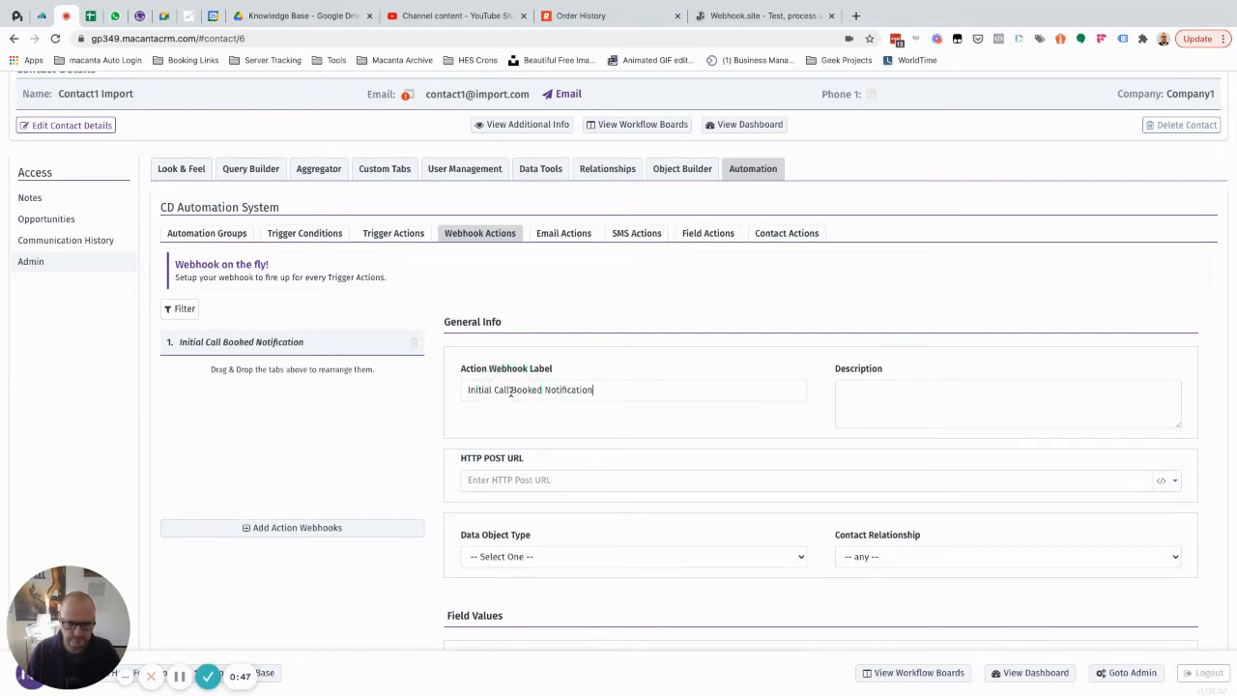
Step: Copy the unique URL from Webhook.site and paste it as the action webhook's HTTP Post URL in Macanta
{"action": "left_click", "coordinate": [510, 474]}
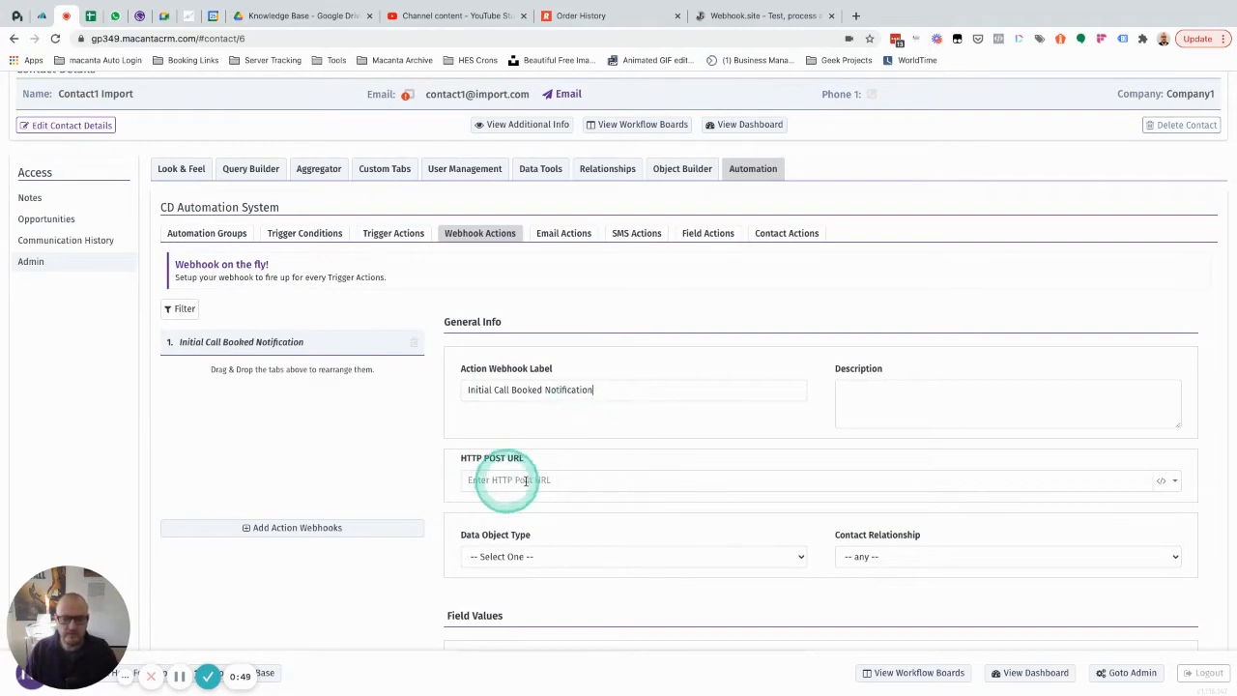
{"action": "scroll", "coordinate": [541, 480], "scroll_direction": "down", "scroll_amount": 3}
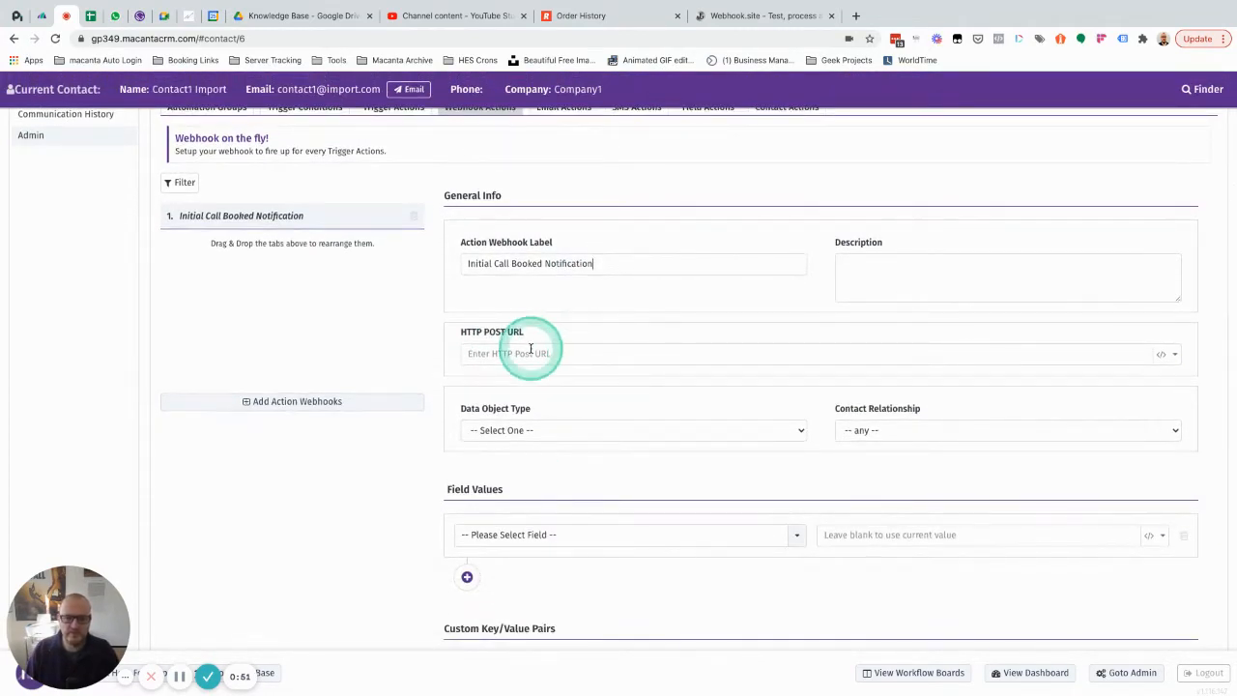
{"action": "left_click", "coordinate": [875, 15]}
{"action": "left_click", "coordinate": [770, 15]}
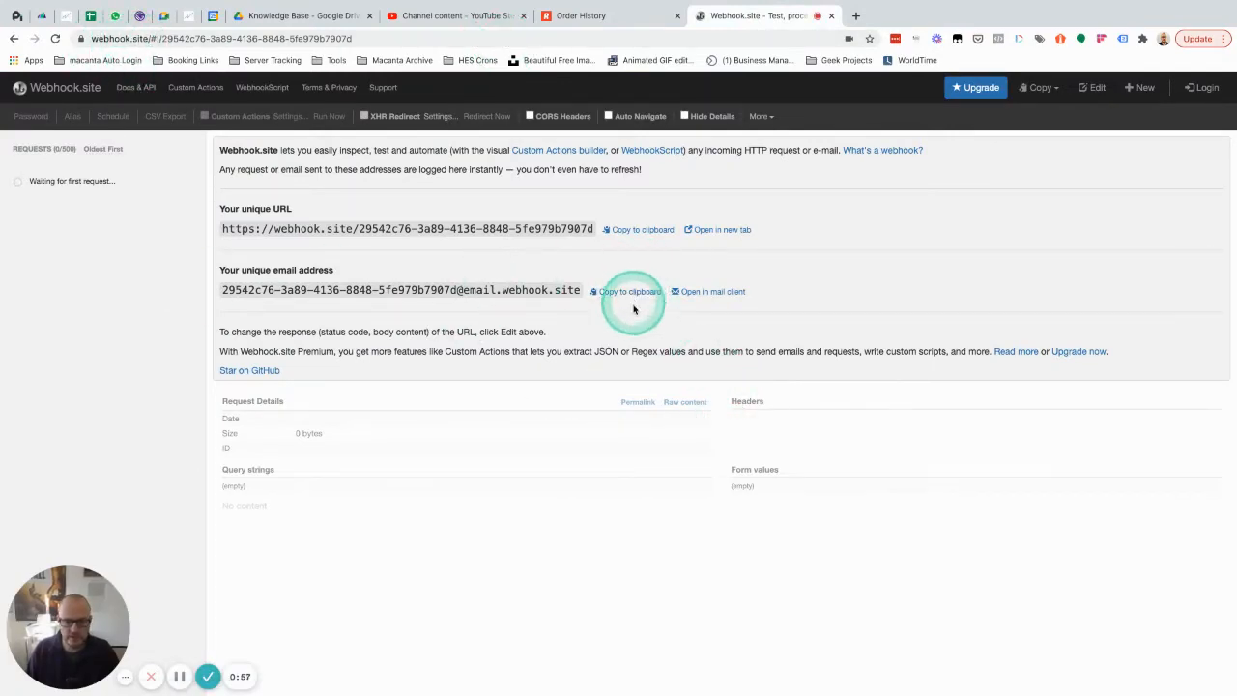
{"action": "left_click", "coordinate": [632, 232]}
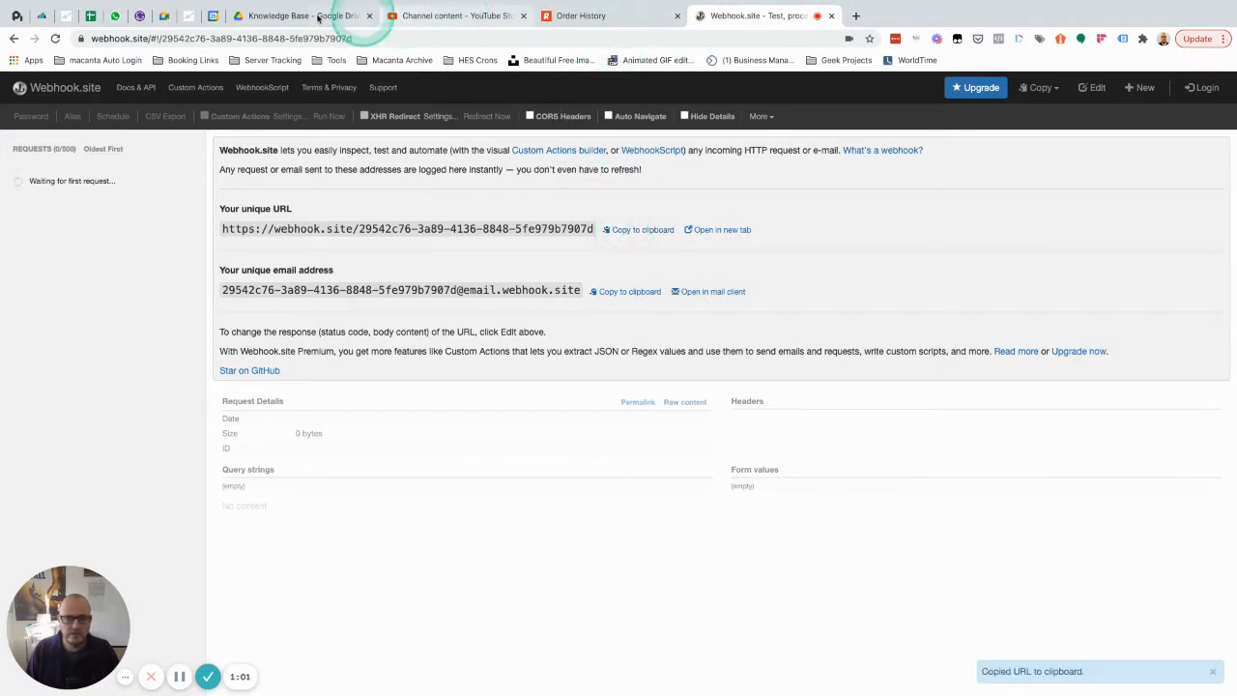
{"action": "left_click", "coordinate": [67, 19]}
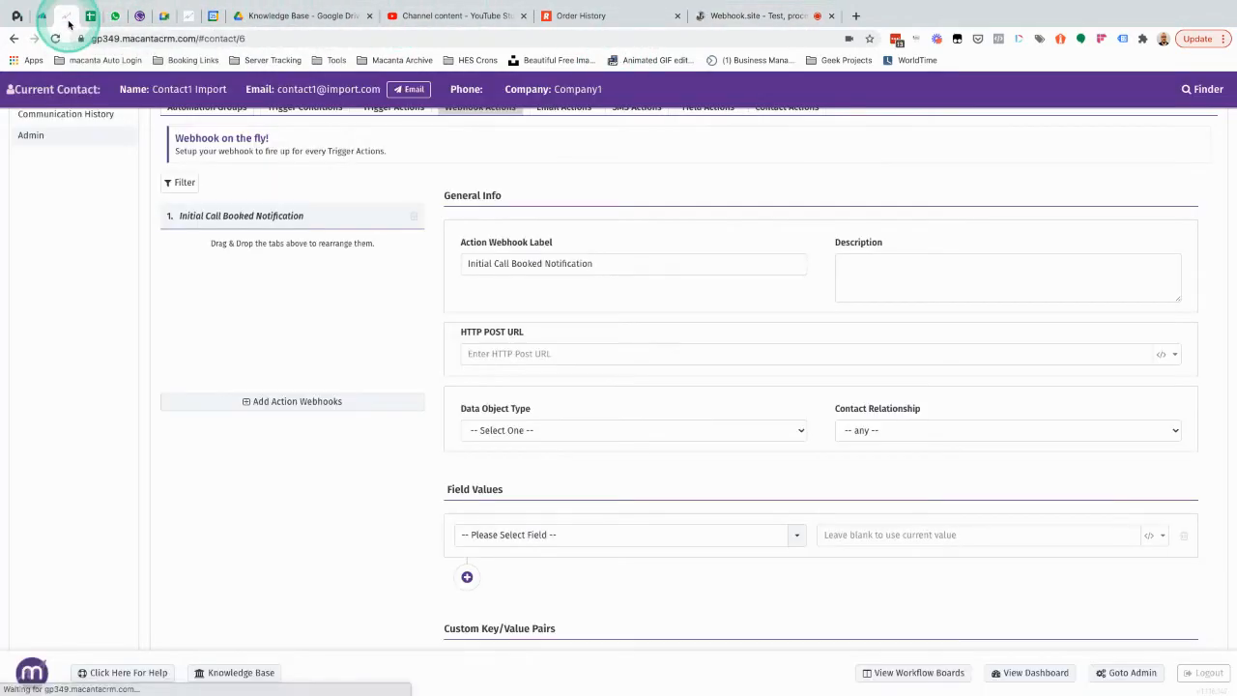
{"action": "left_click", "coordinate": [568, 352]}
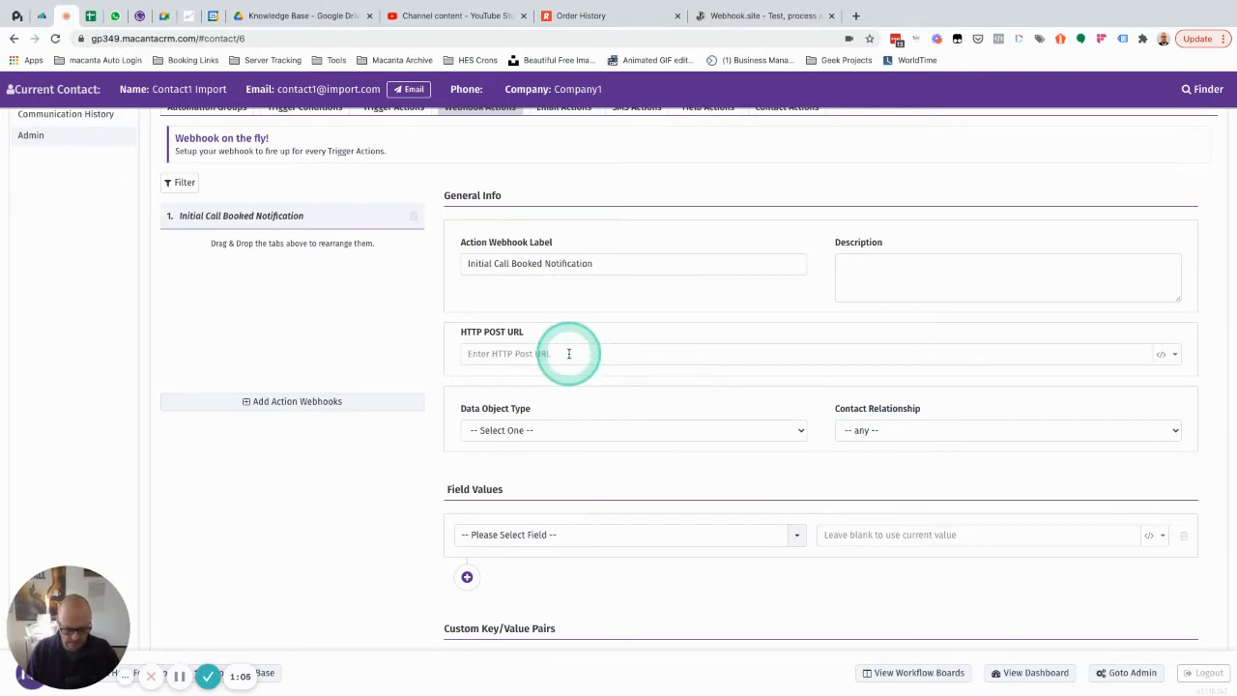
Step: Set the webhook's data object type to Opportunities and its contact relationship to Client
{"action": "scroll", "coordinate": [570, 354], "scroll_direction": "down", "scroll_amount": 2}
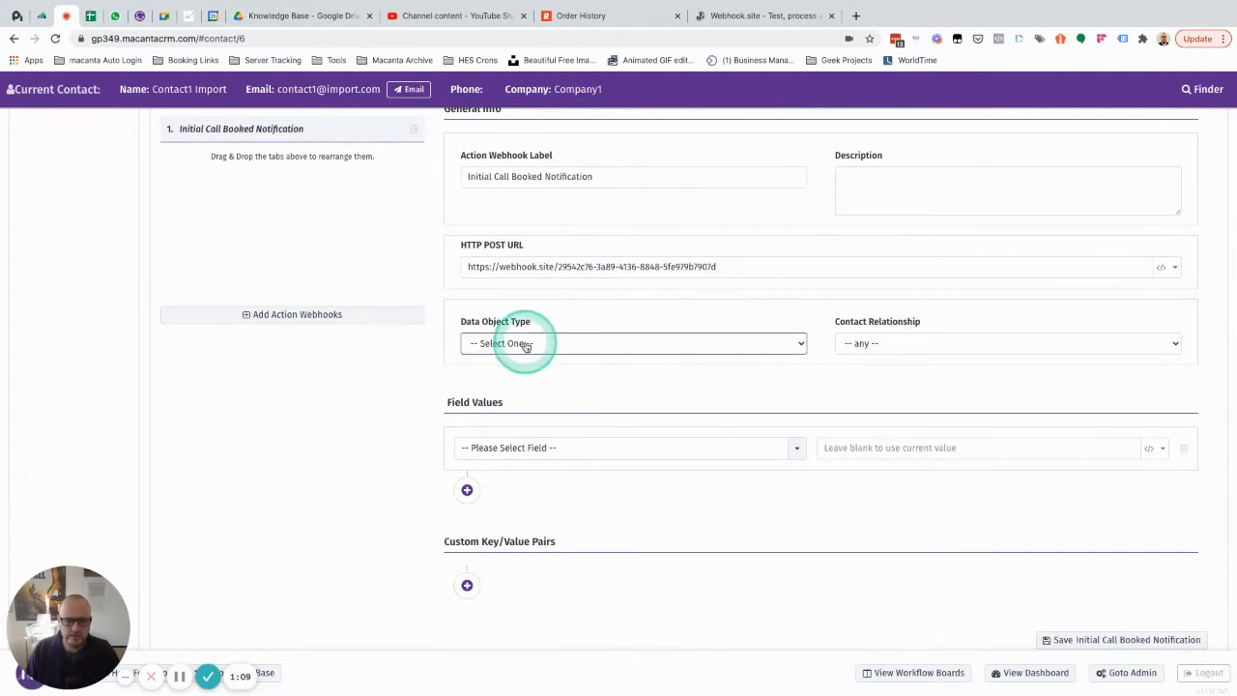
{"action": "left_click", "coordinate": [525, 345]}
{"action": "left_click", "coordinate": [525, 359]}
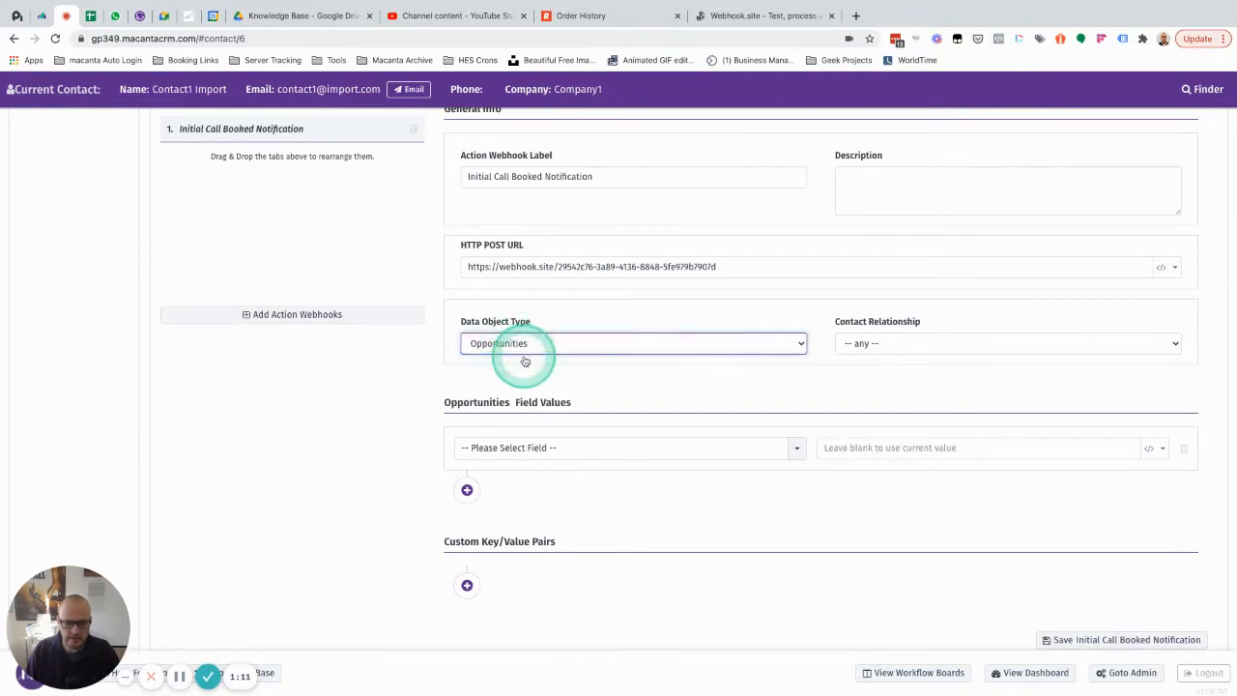
{"action": "left_click", "coordinate": [885, 345]}
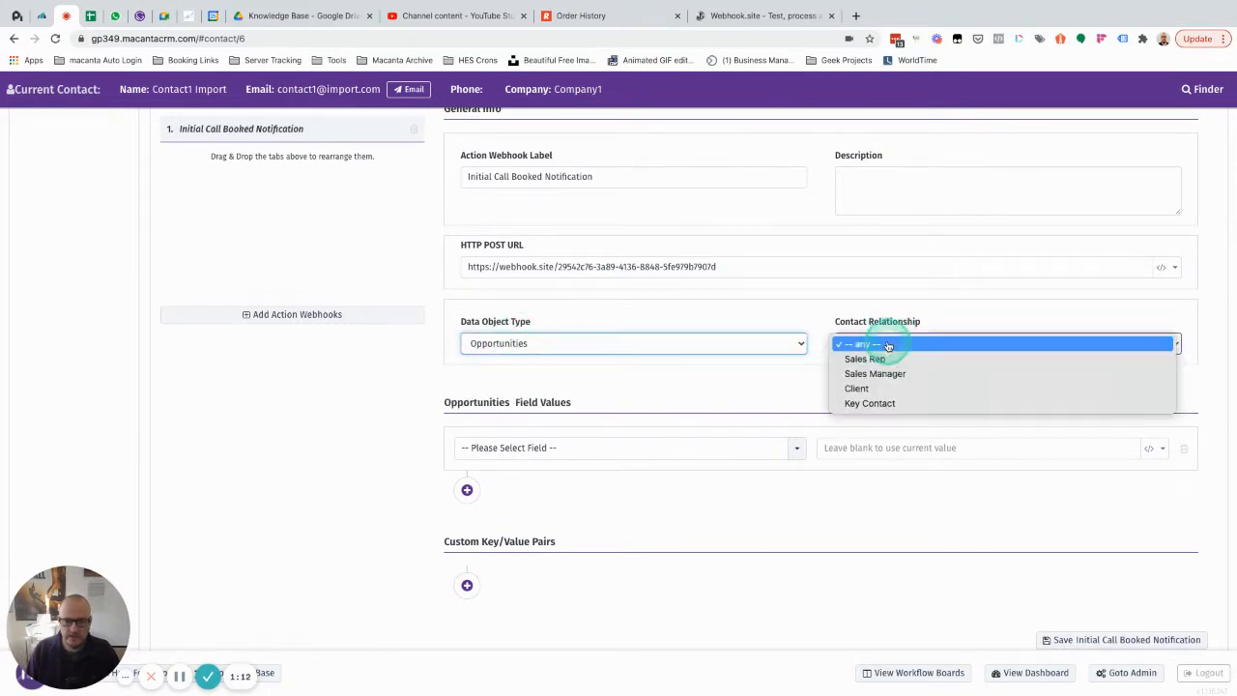
{"action": "left_click", "coordinate": [860, 388]}
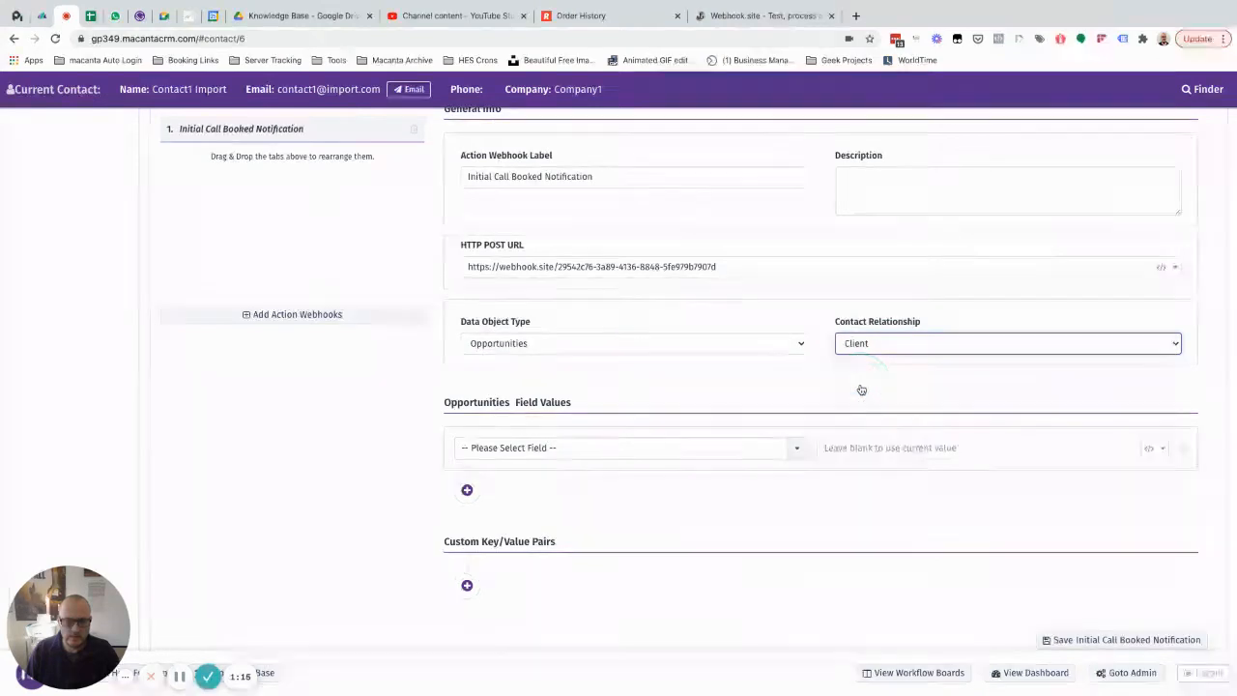
Step: Add the Date Created and Opportunity Description DO fields to the webhook's field values, leaving their values blank
{"action": "scroll", "coordinate": [860, 389], "scroll_direction": "down", "scroll_amount": 1}
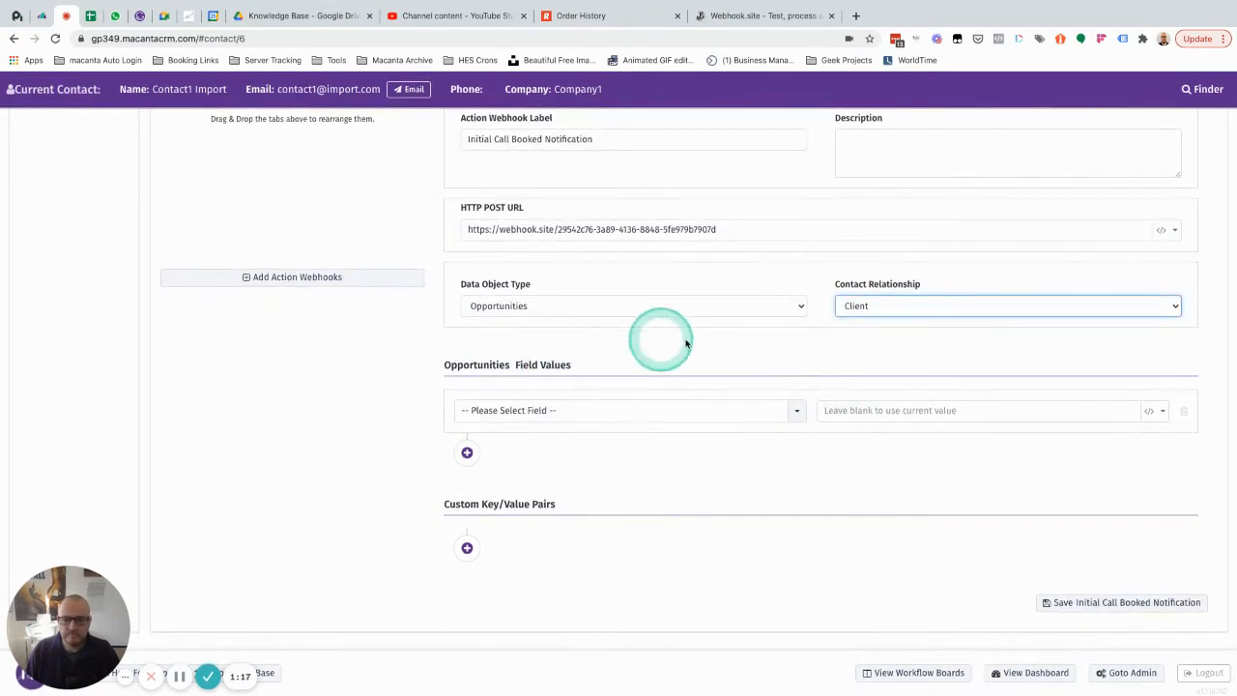
{"action": "left_click", "coordinate": [537, 414]}
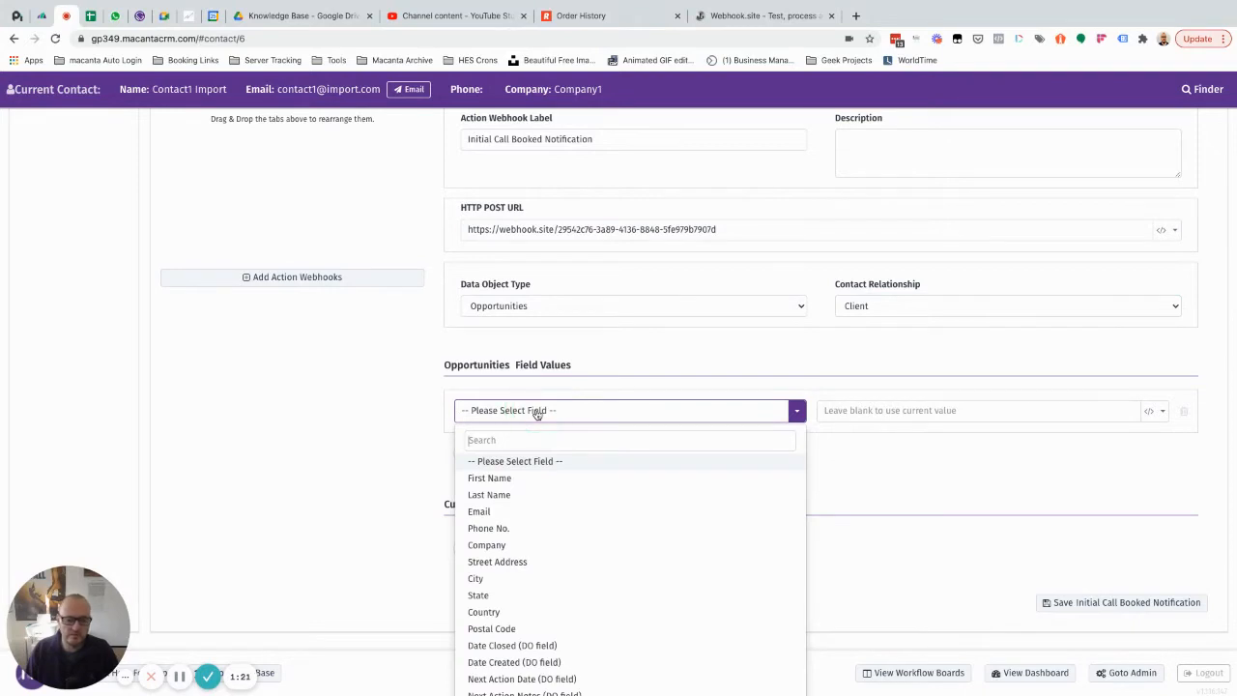
{"action": "left_click", "coordinate": [511, 663]}
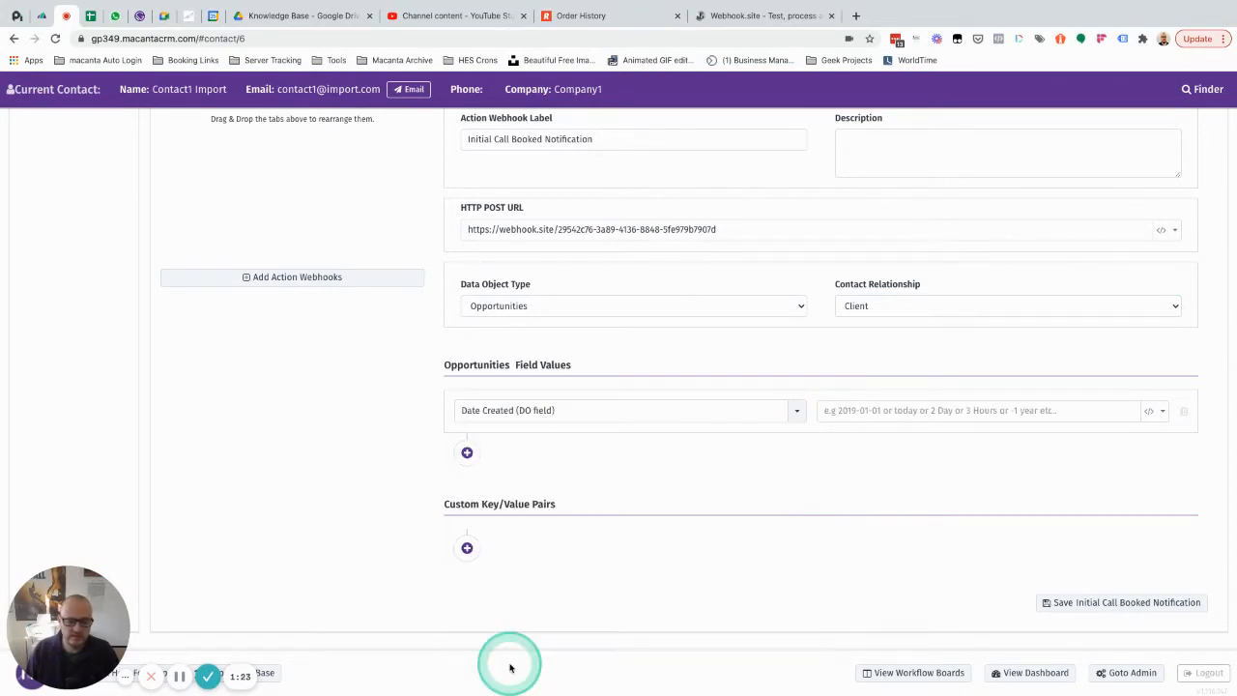
{"action": "left_click", "coordinate": [467, 453]}
{"action": "left_click", "coordinate": [507, 465]}
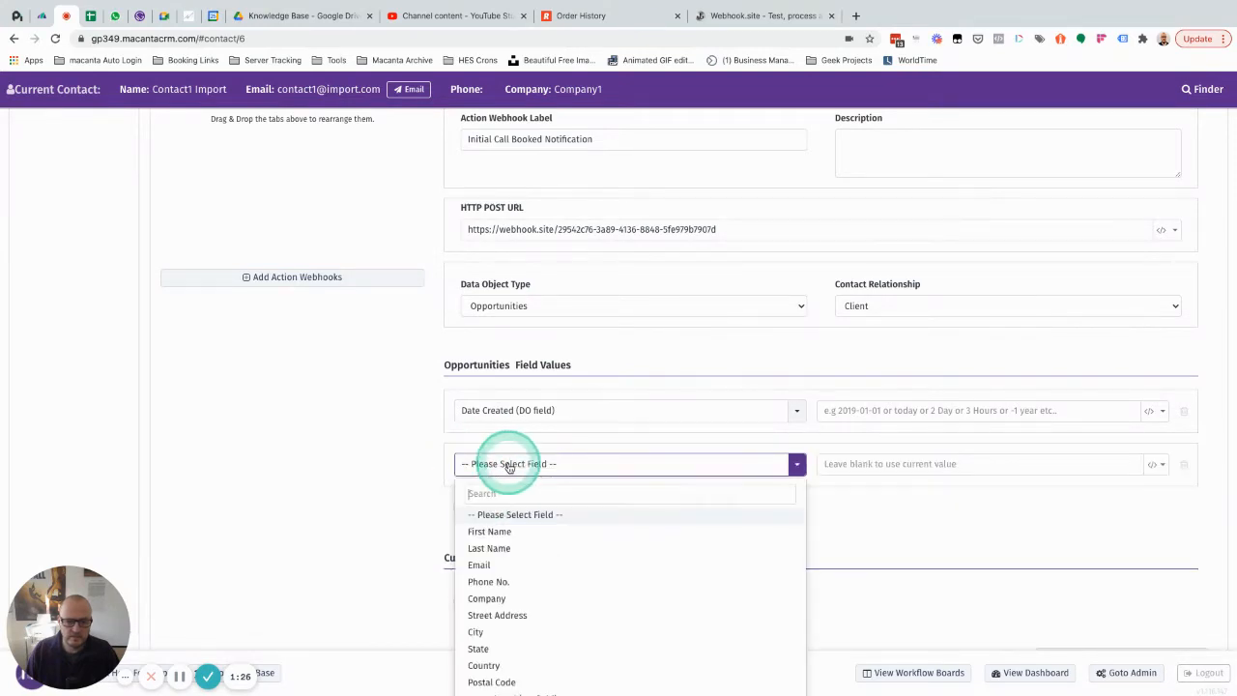
{"action": "scroll", "coordinate": [532, 586], "scroll_direction": "down", "scroll_amount": 2}
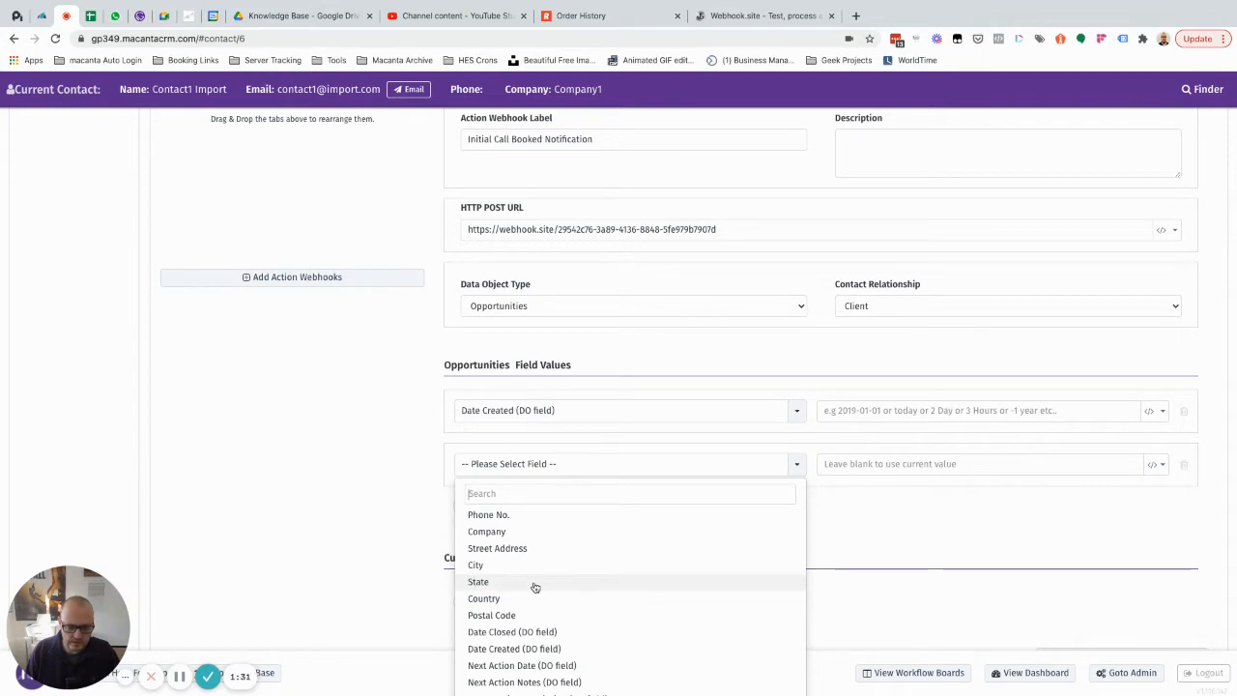
{"action": "scroll", "coordinate": [517, 609], "scroll_direction": "down", "scroll_amount": 1}
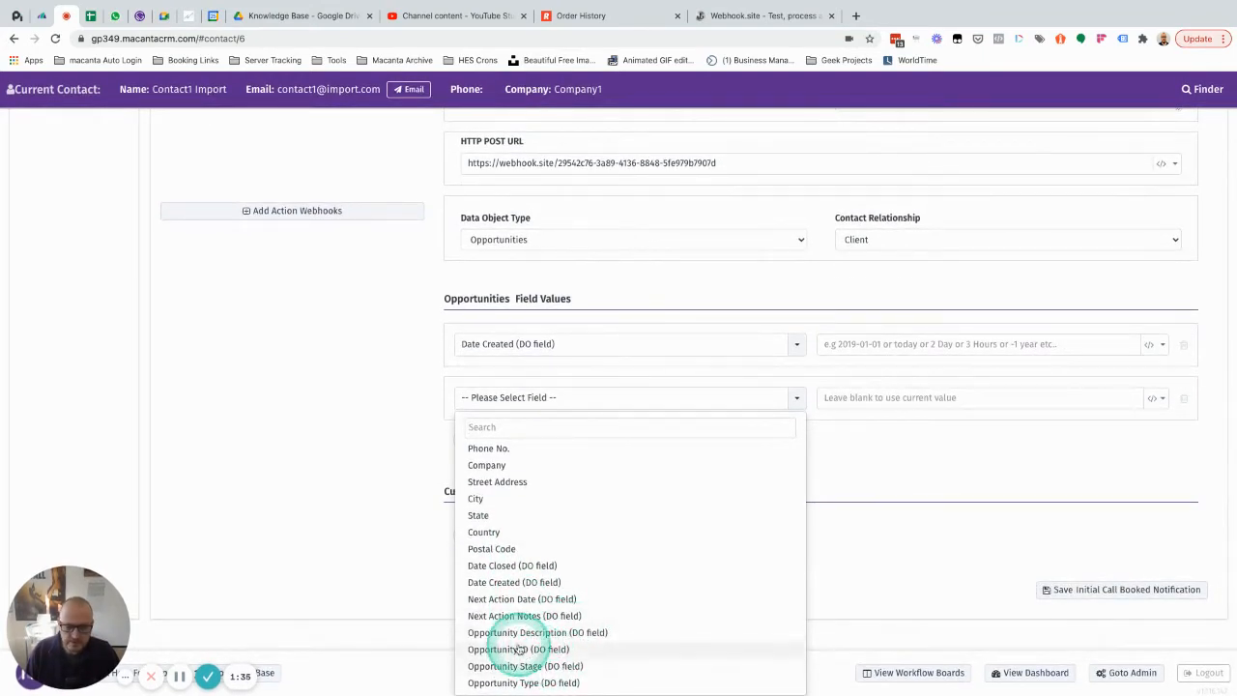
{"action": "left_click", "coordinate": [517, 632]}
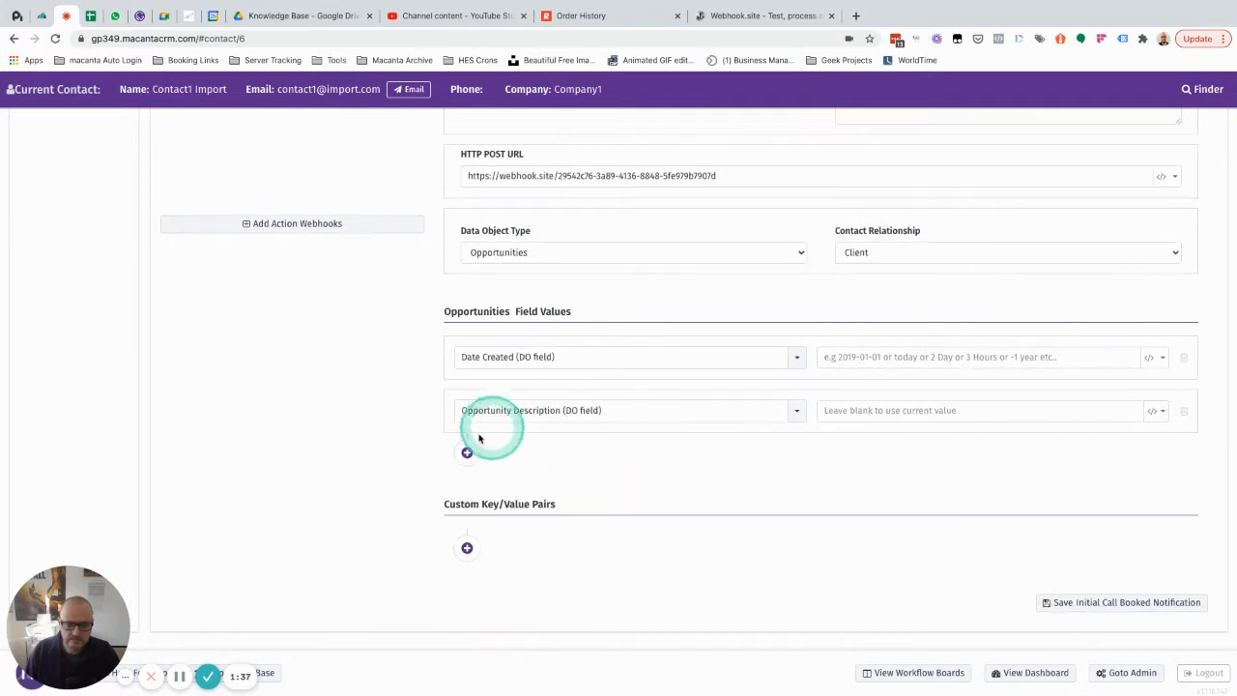
Step: Add the Opportunity ID DO field as another webhook field value, leaving its value blank
{"action": "left_click", "coordinate": [467, 452]}
{"action": "left_click", "coordinate": [513, 464]}
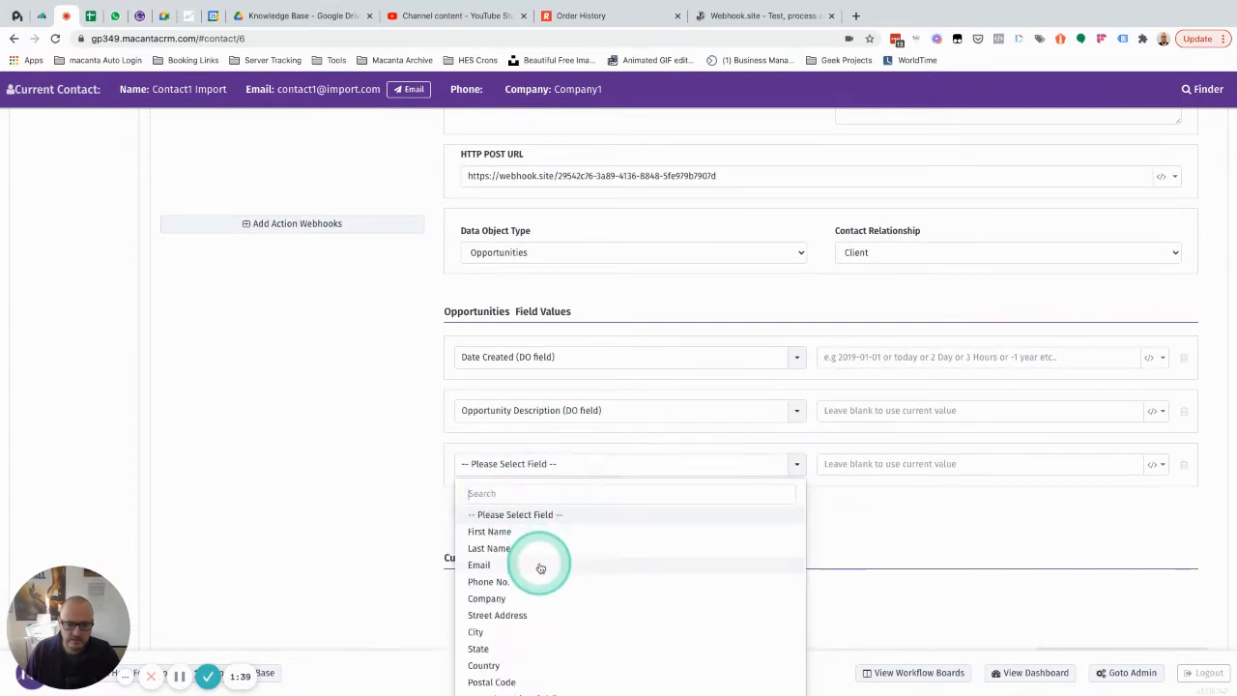
{"action": "scroll", "coordinate": [541, 567], "scroll_direction": "down", "scroll_amount": 5}
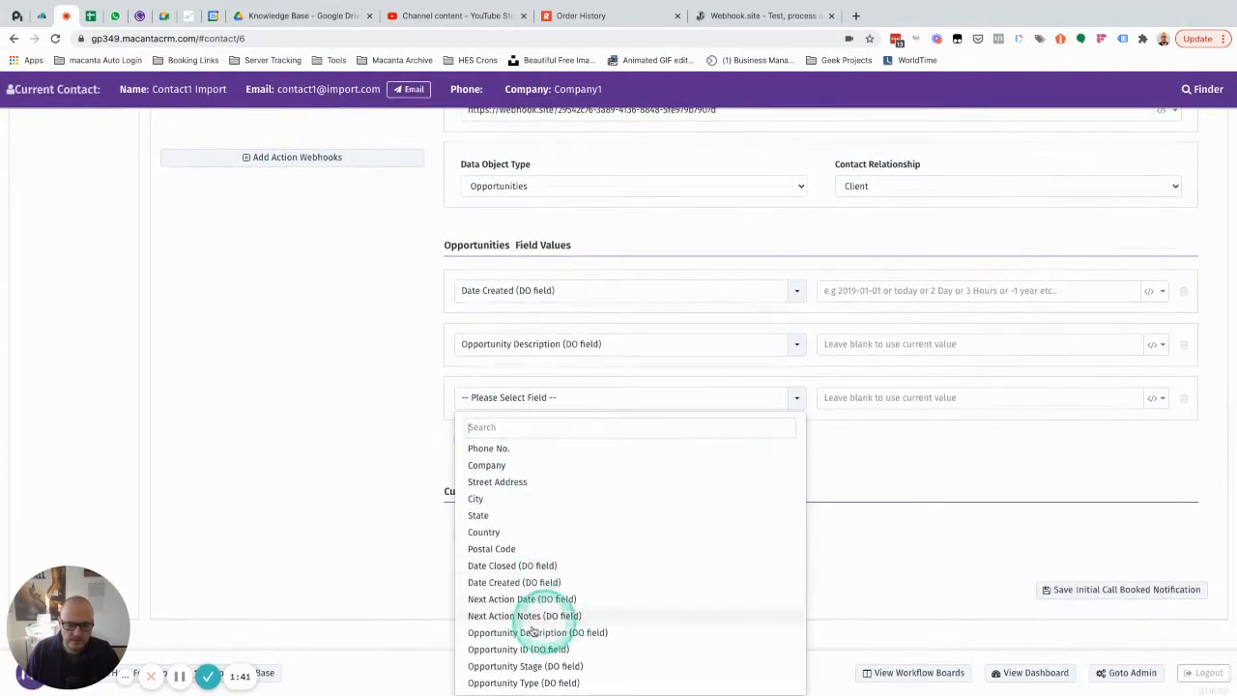
{"action": "left_click", "coordinate": [502, 648]}
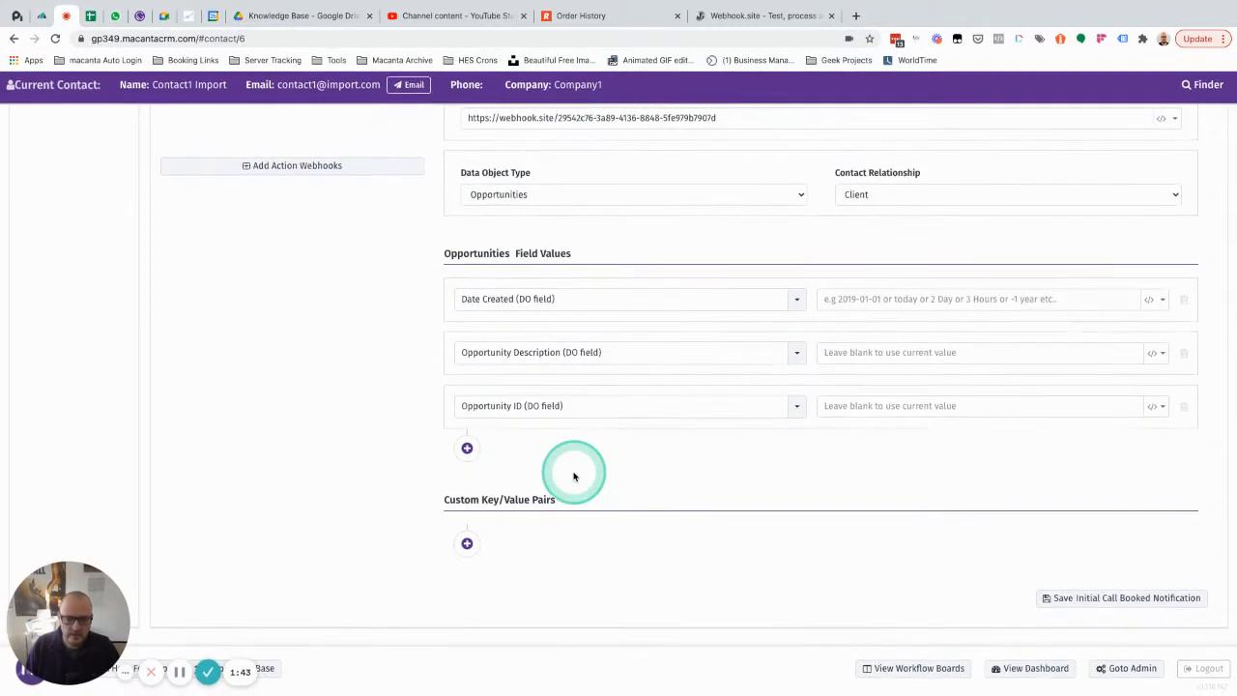
Step: Add the contact fields First Name and Last Name to the webhook's field values, with blank values
{"action": "left_click", "coordinate": [466, 447]}
{"action": "left_click", "coordinate": [524, 460]}
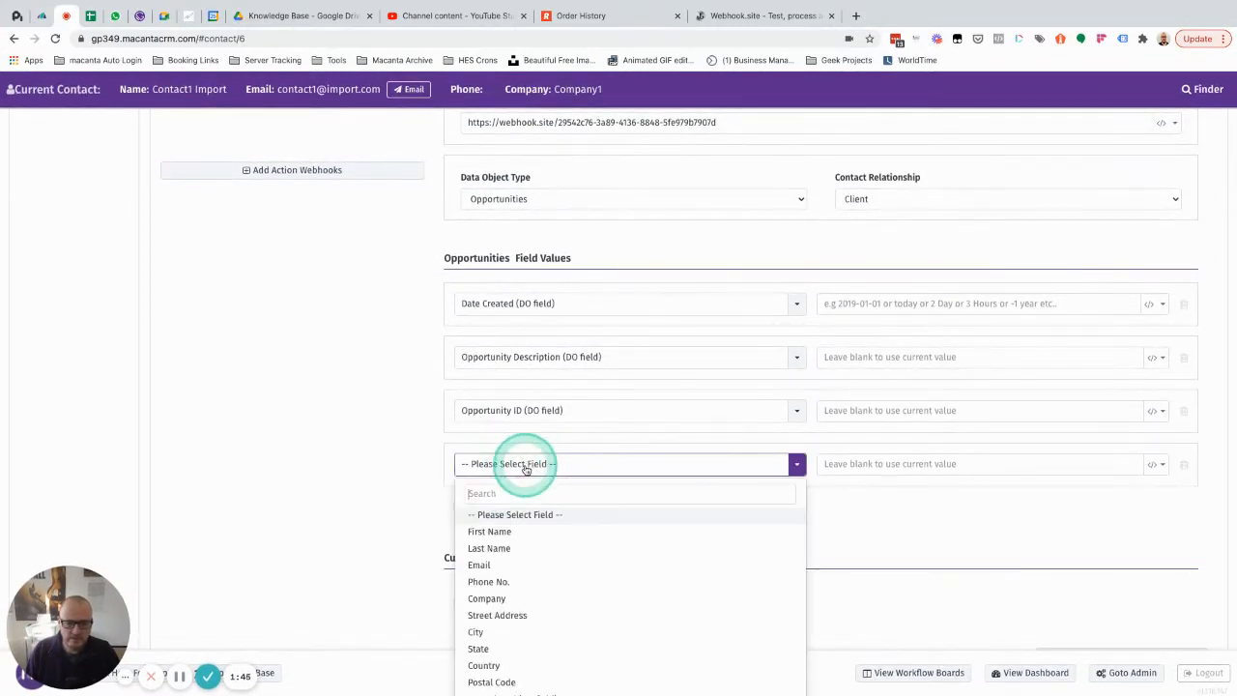
{"action": "left_click", "coordinate": [509, 537]}
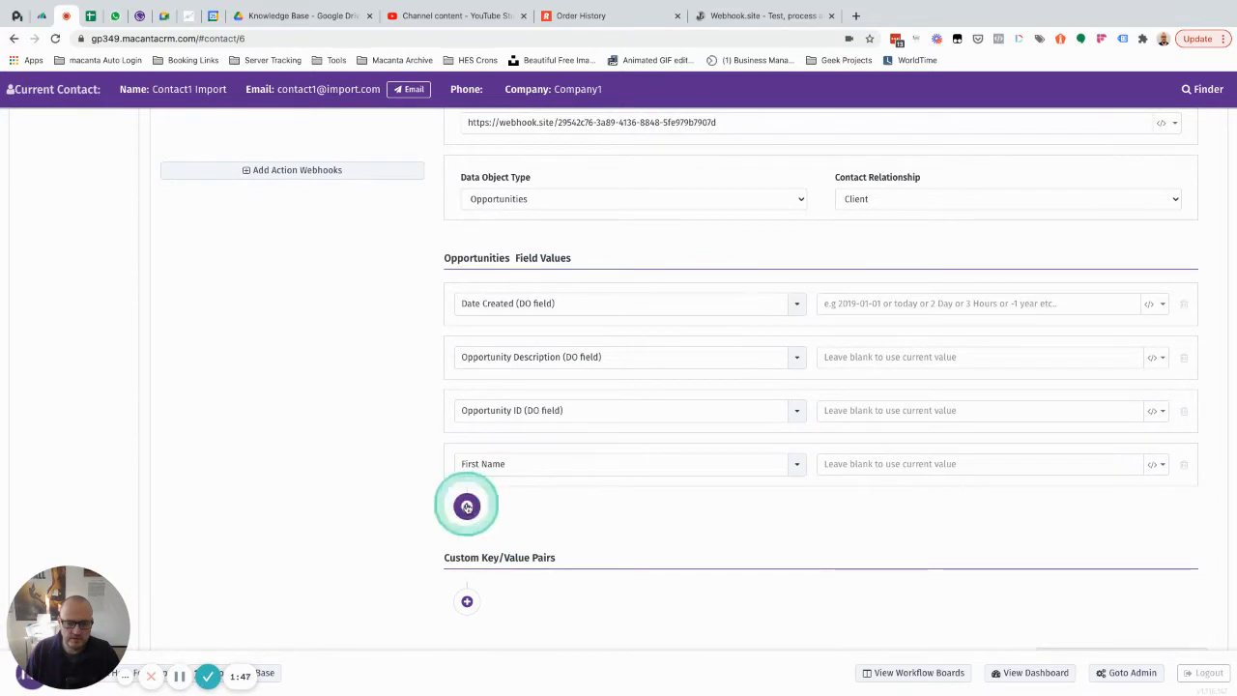
{"action": "left_click", "coordinate": [466, 505]}
{"action": "left_click", "coordinate": [513, 519]}
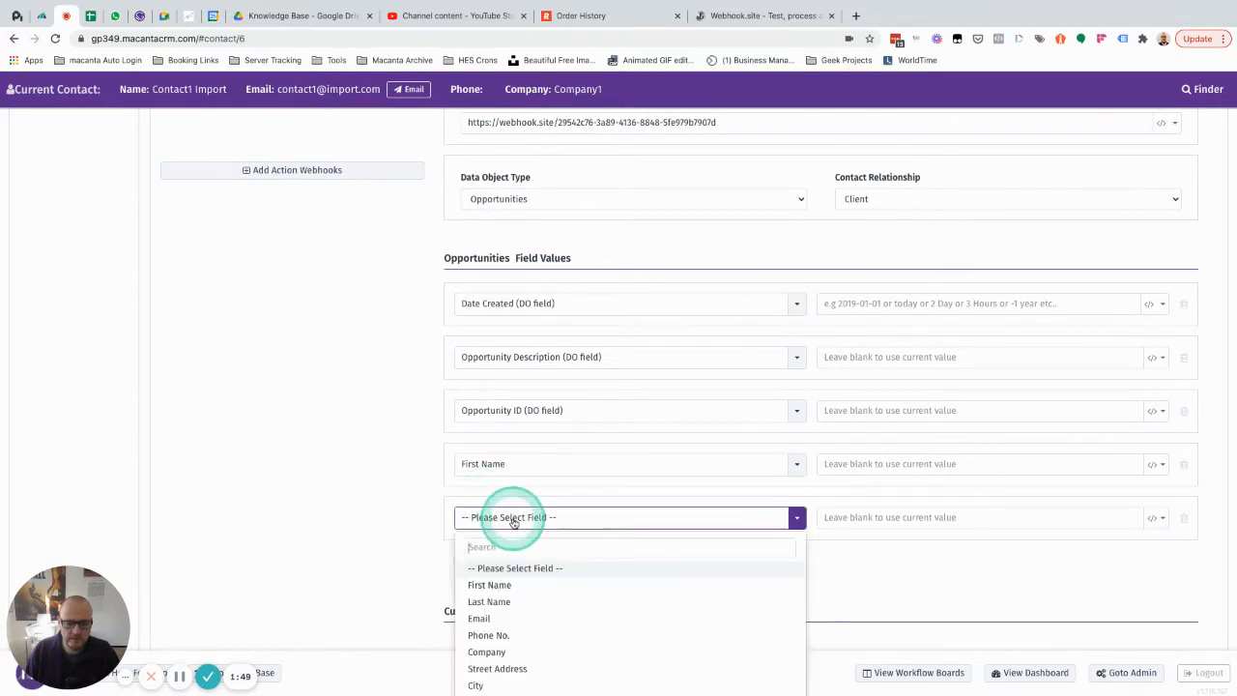
{"action": "left_click", "coordinate": [498, 600]}
{"action": "left_click", "coordinate": [588, 462]}
Step: Add the contact's Email field to the webhook's field values with a blank value
{"action": "scroll", "coordinate": [588, 459], "scroll_direction": "down", "scroll_amount": 2}
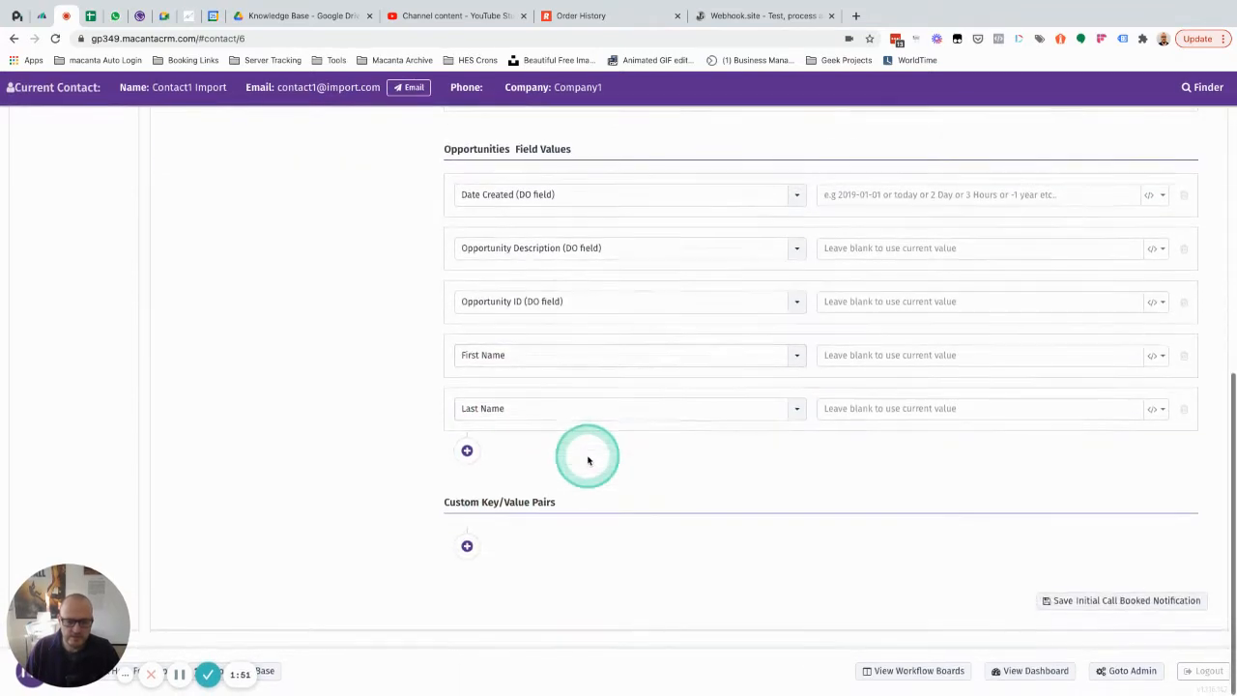
{"action": "left_click", "coordinate": [468, 451]}
{"action": "left_click", "coordinate": [531, 464]}
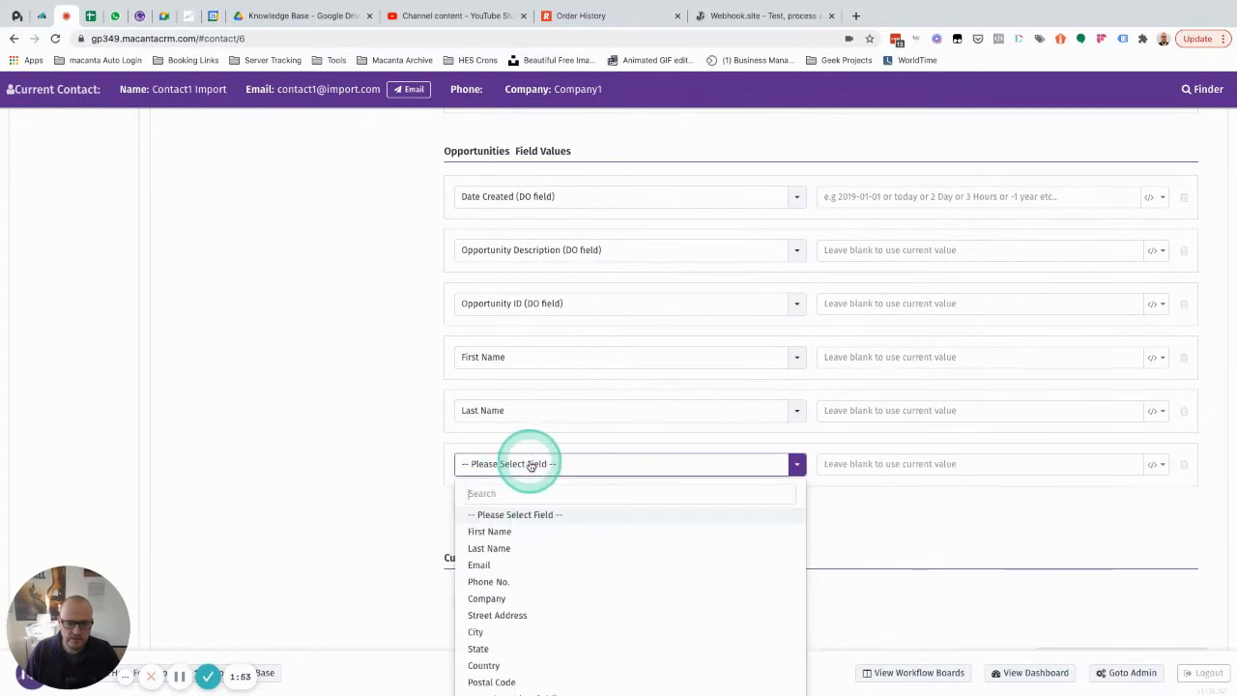
{"action": "left_click", "coordinate": [503, 564]}
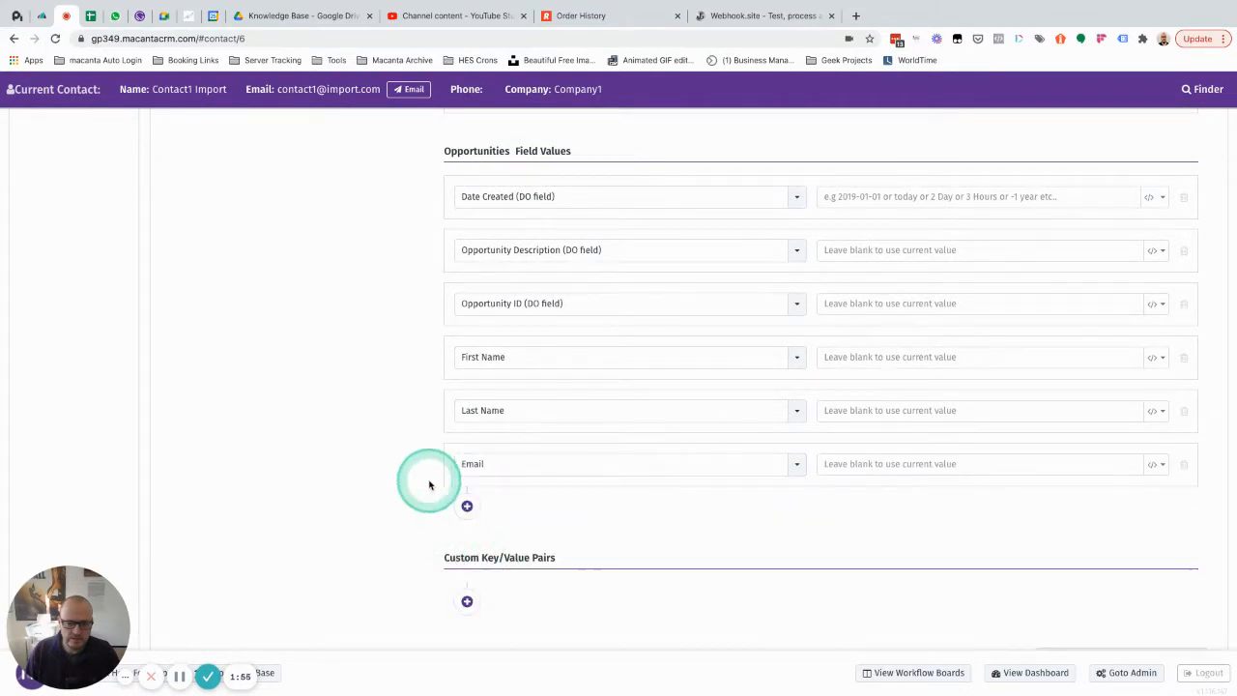
{"action": "scroll", "coordinate": [429, 484], "scroll_direction": "up", "scroll_amount": 1}
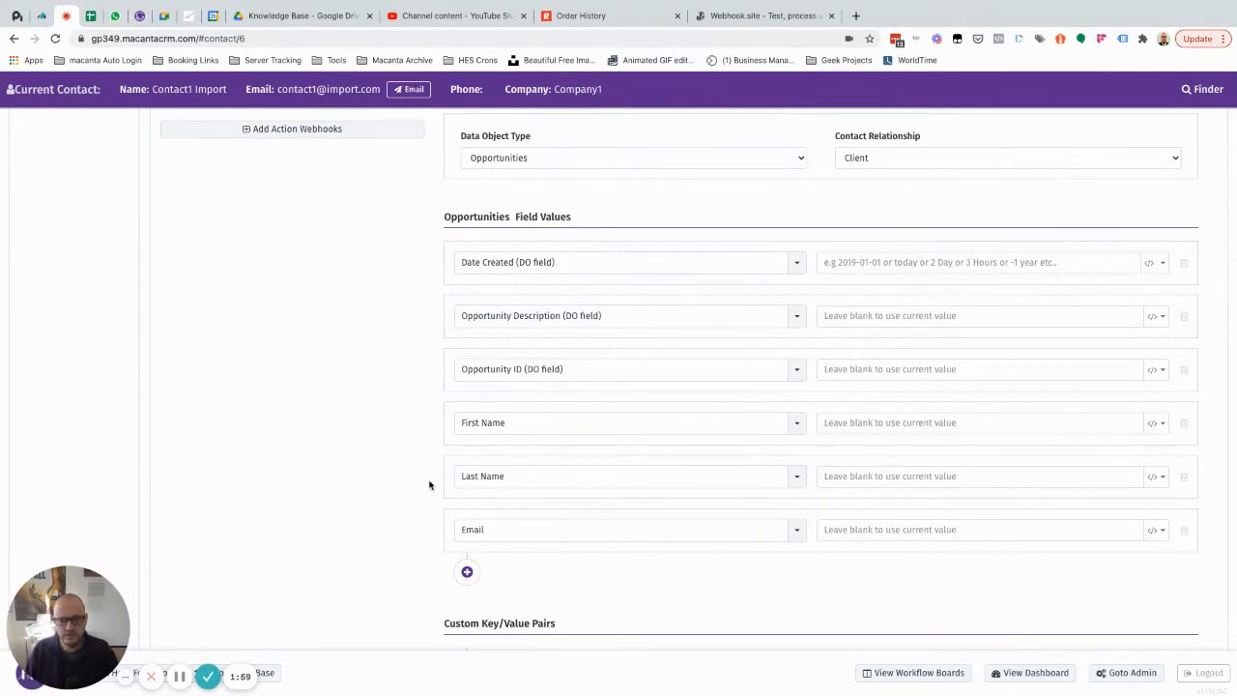
{"action": "scroll", "coordinate": [429, 484], "scroll_direction": "down", "scroll_amount": 2}
{"action": "left_click", "coordinate": [467, 548]}
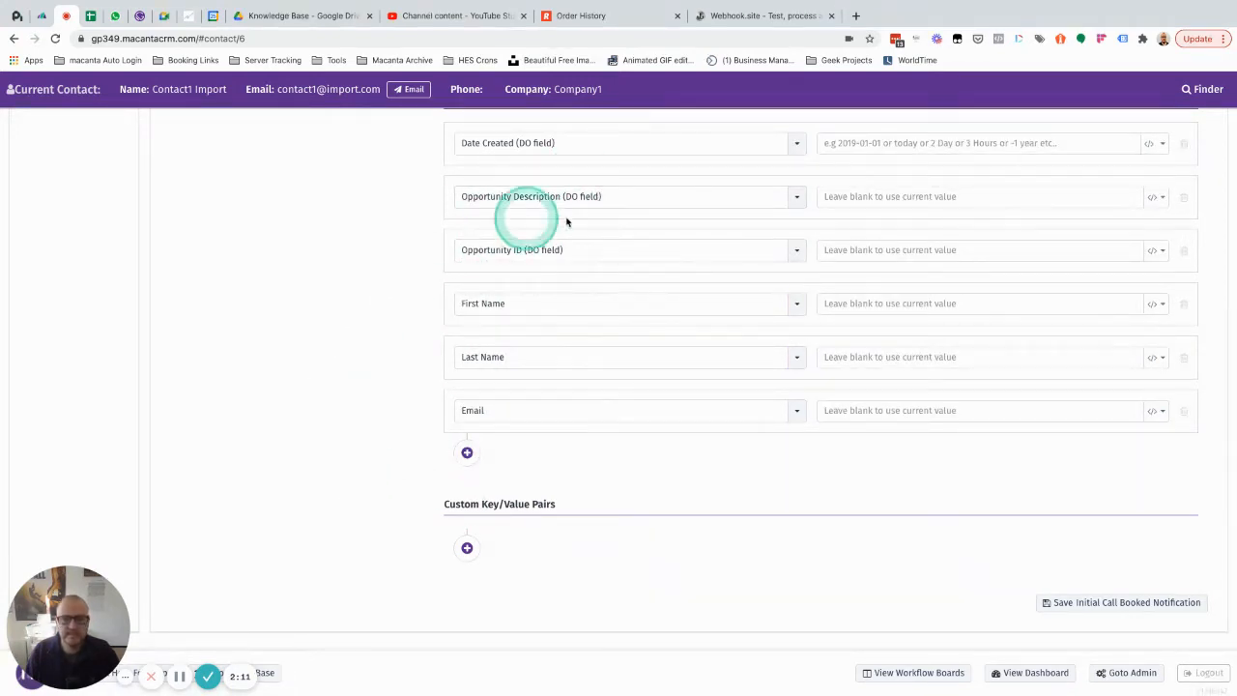
{"action": "left_click", "coordinate": [467, 548]}
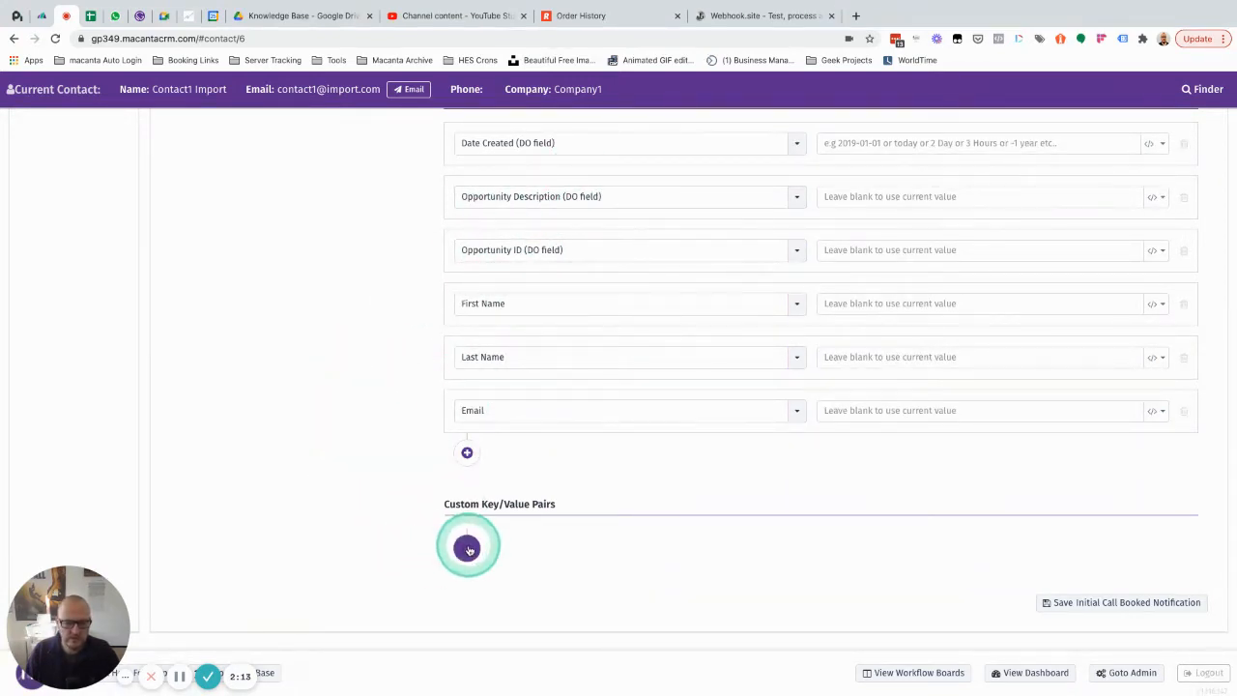
{"action": "scroll", "coordinate": [467, 545], "scroll_direction": "down", "scroll_amount": 1}
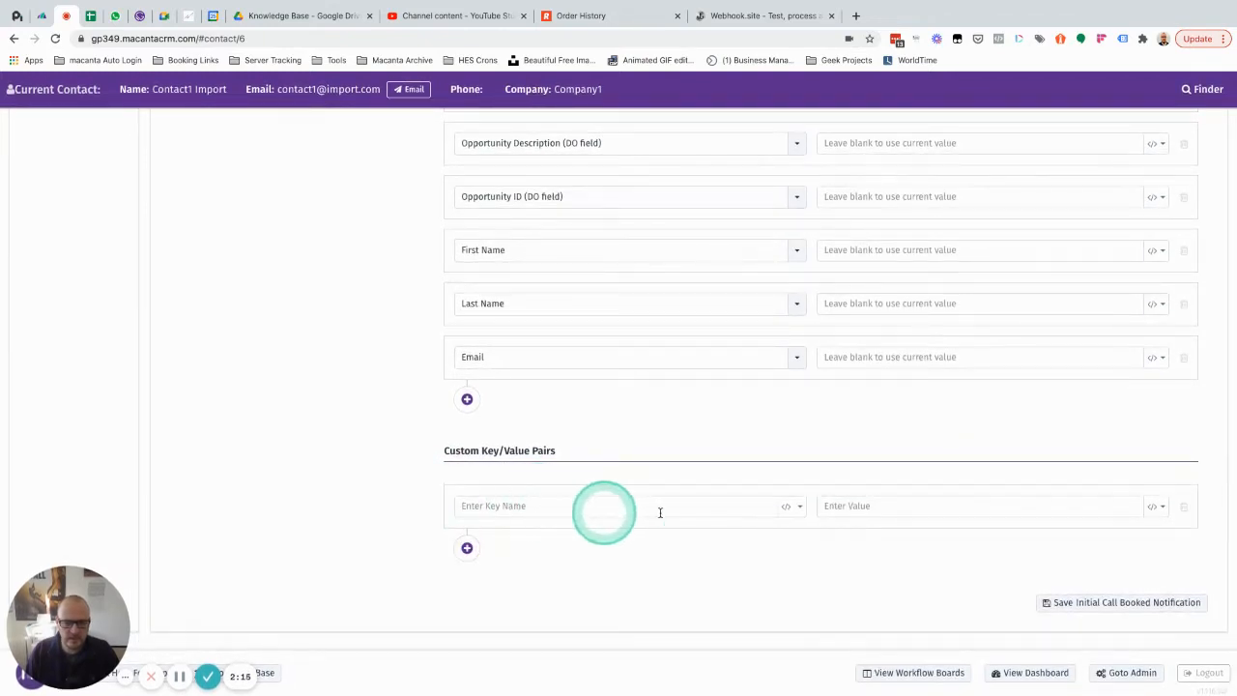
{"action": "left_click", "coordinate": [1184, 510]}
Step: Fill the First Name, Last Name and Email values with the merged fields ~Contact.FirstName~, ~Contact.LastName~ and ~Contact.Email~
{"action": "scroll", "coordinate": [856, 475], "scroll_direction": "up", "scroll_amount": 2}
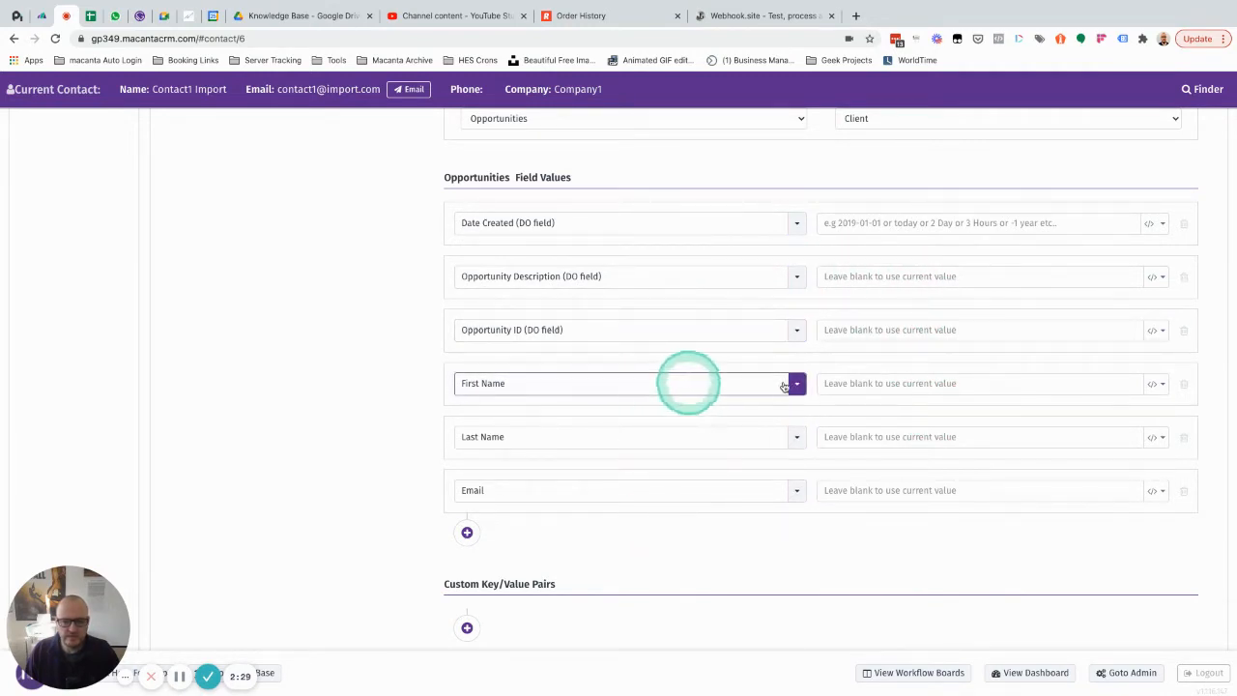
{"action": "left_click", "coordinate": [1158, 384]}
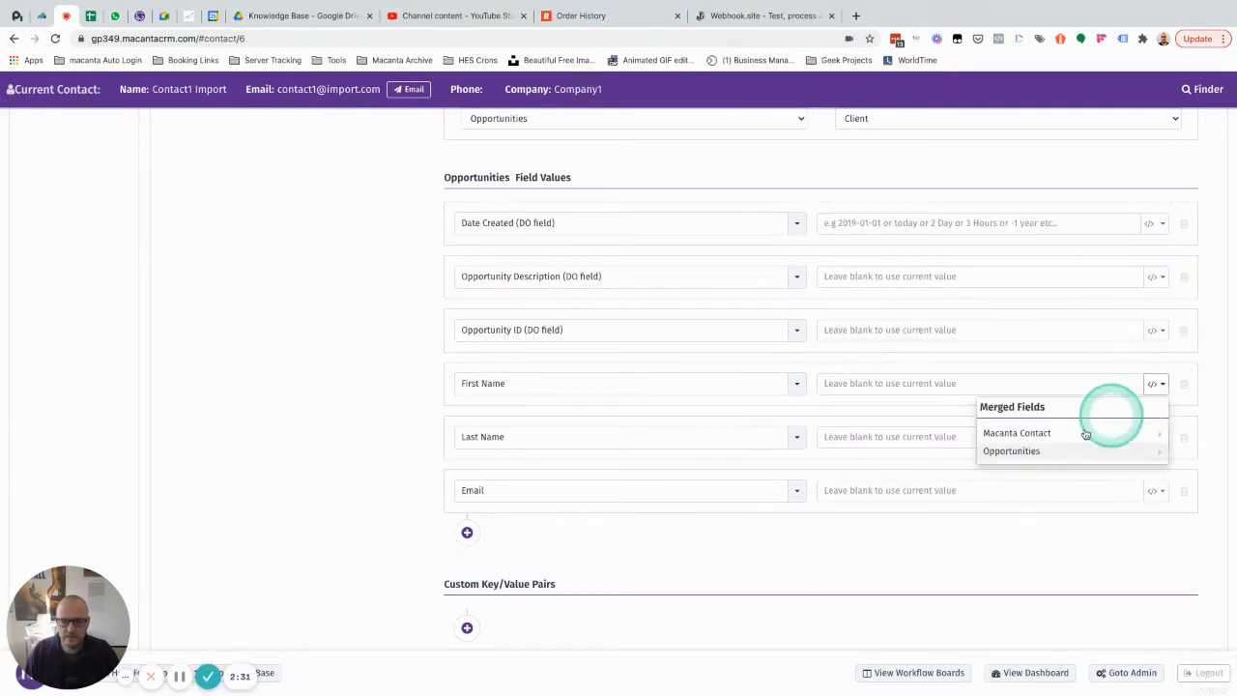
{"action": "mouse_move", "coordinate": [1057, 435]}
{"action": "left_click", "coordinate": [846, 429]}
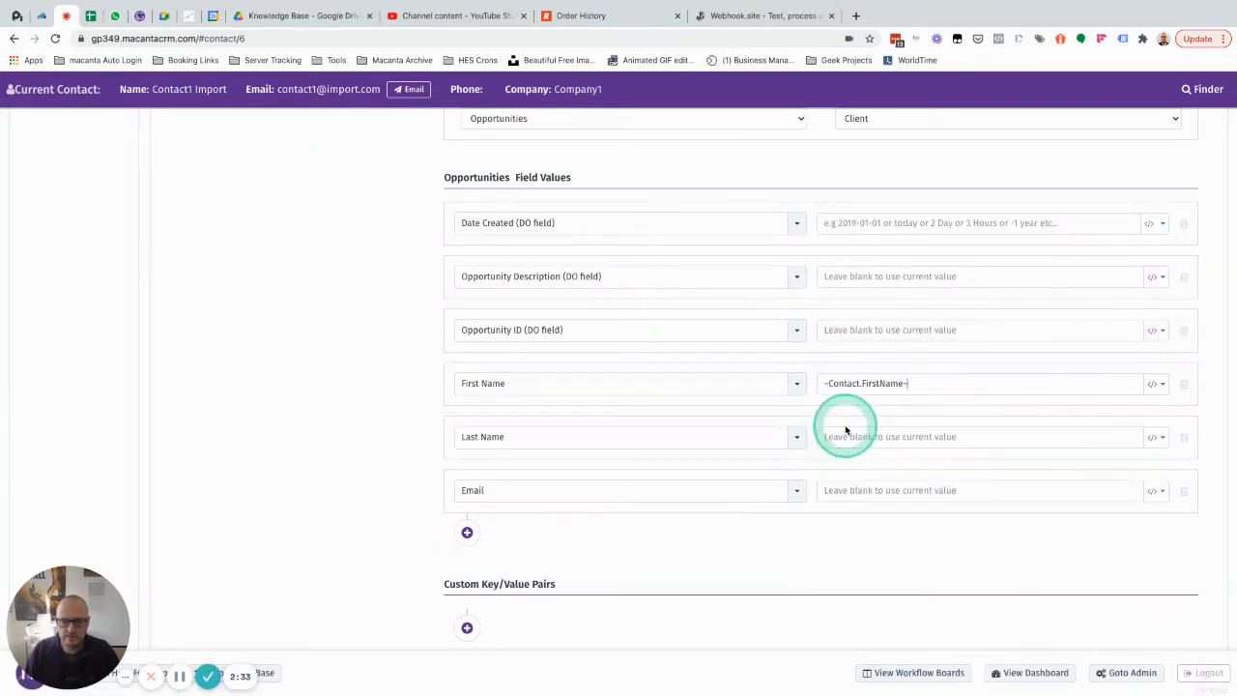
{"action": "left_click", "coordinate": [1163, 442]}
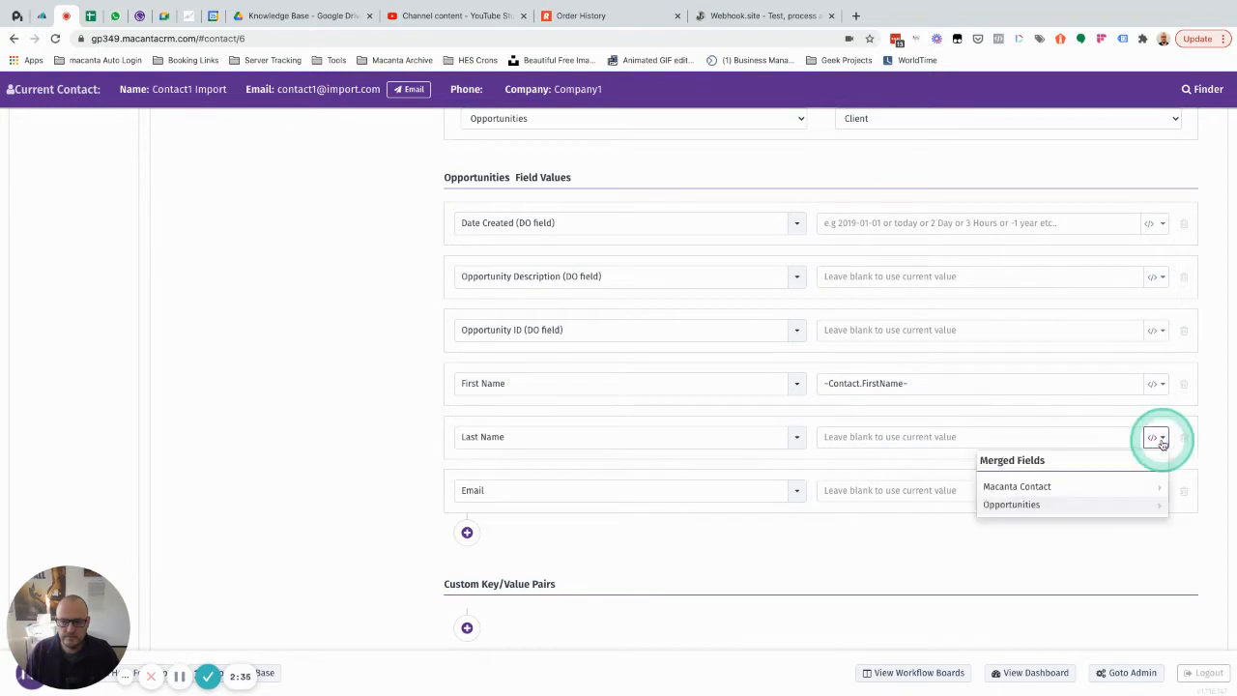
{"action": "mouse_move", "coordinate": [1030, 488]}
{"action": "left_click", "coordinate": [892, 499]}
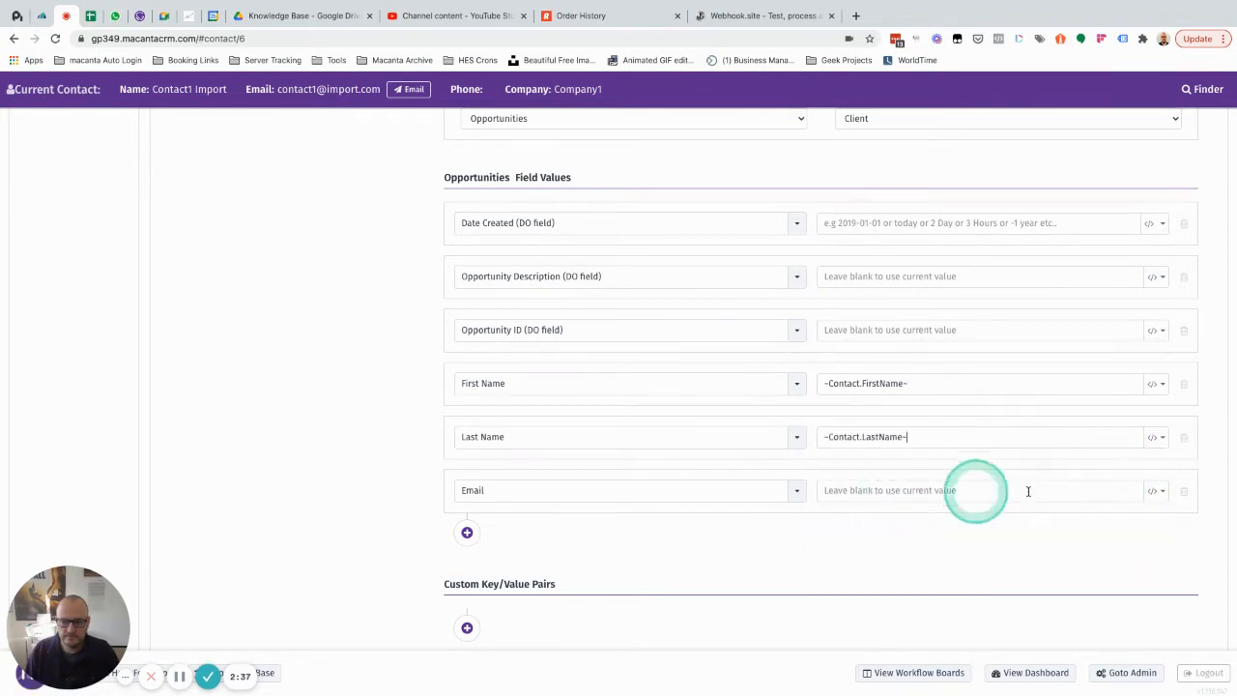
{"action": "left_click", "coordinate": [1157, 492]}
{"action": "mouse_move", "coordinate": [1041, 537]}
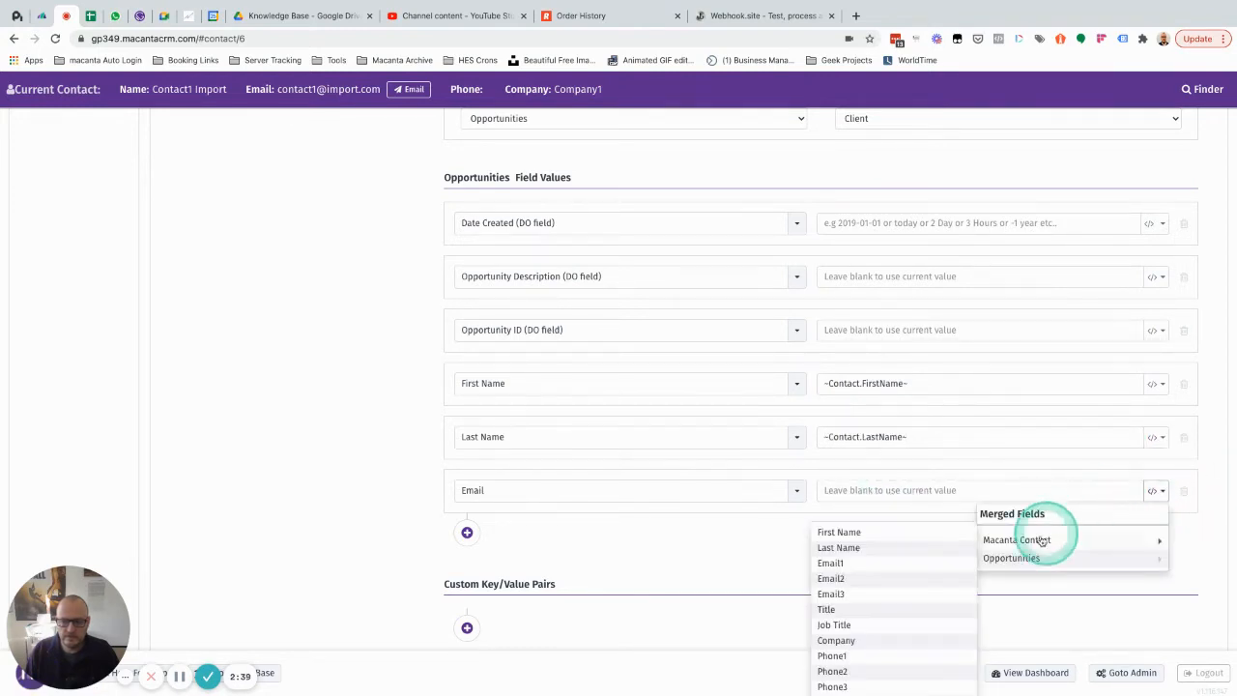
{"action": "left_click", "coordinate": [838, 563]}
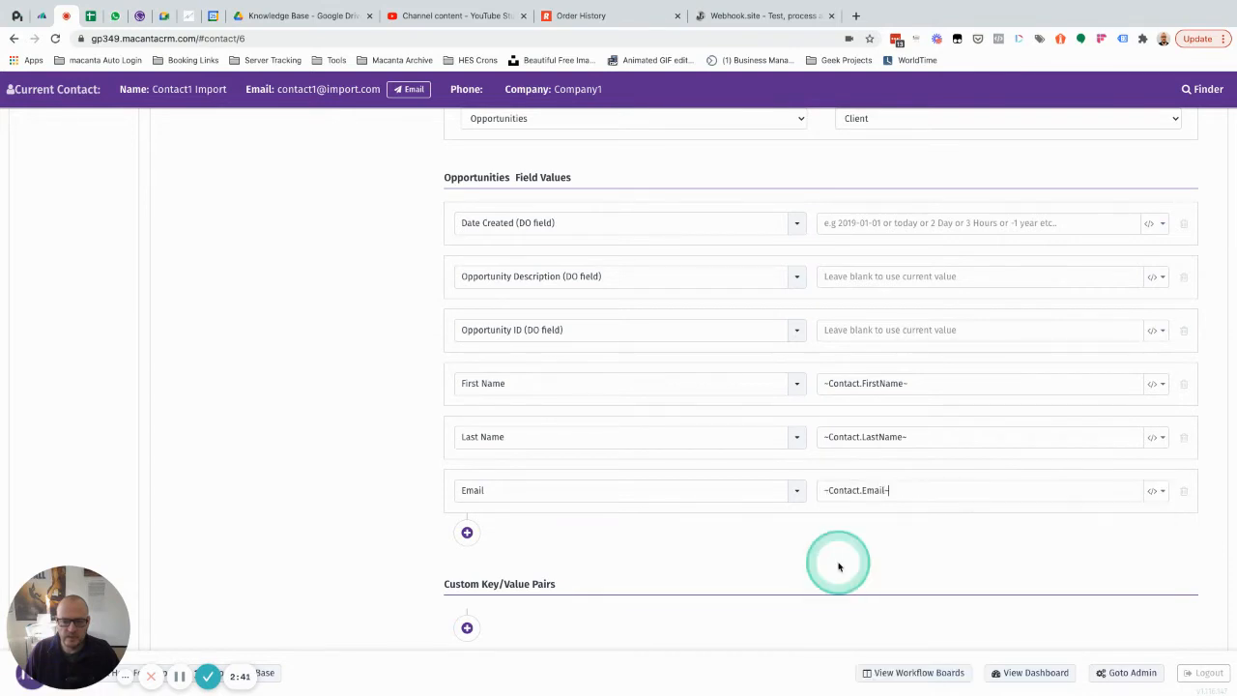
Step: Review the webhook's field values and save the Initial Call Booked Notification webhook action
{"action": "scroll", "coordinate": [415, 478], "scroll_direction": "up", "scroll_amount": 1}
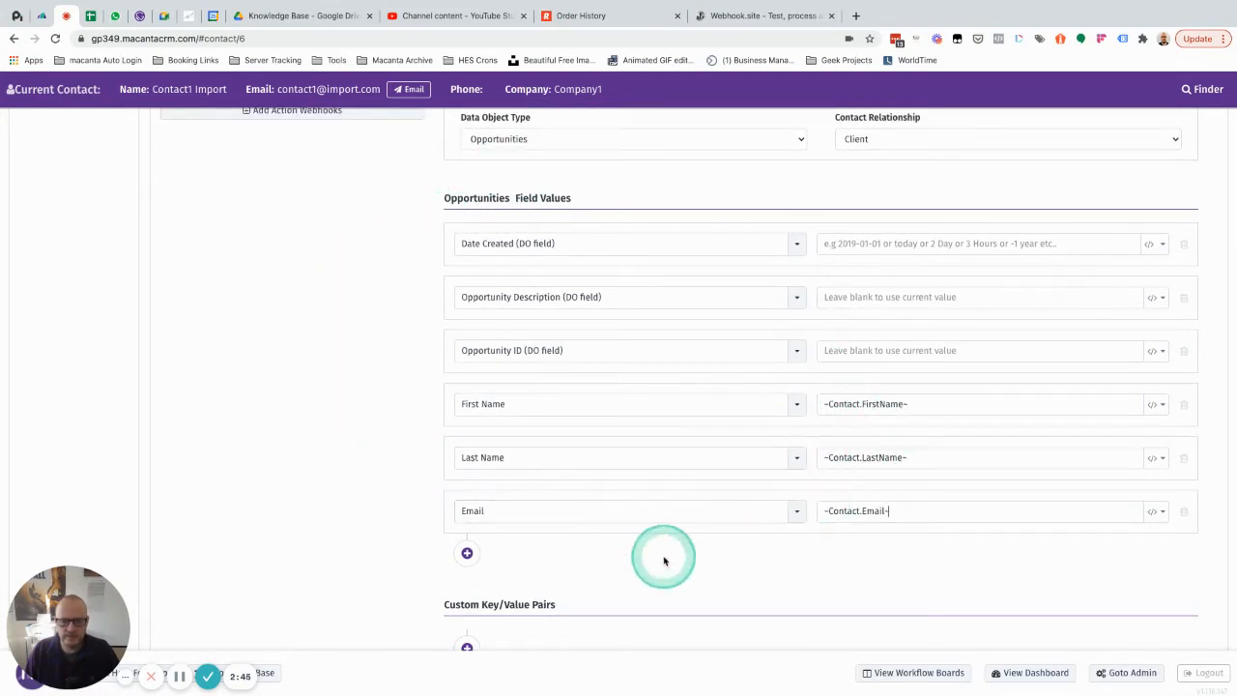
{"action": "scroll", "coordinate": [663, 560], "scroll_direction": "down", "scroll_amount": 1}
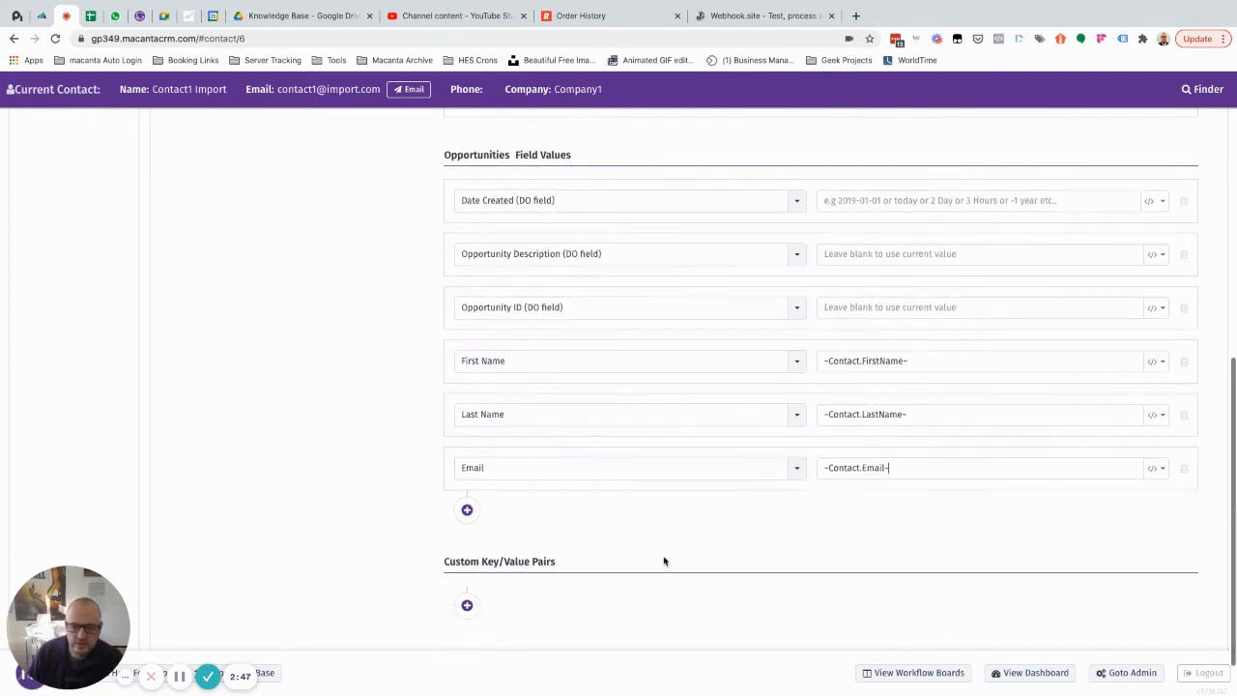
{"action": "scroll", "coordinate": [663, 560], "scroll_direction": "up", "scroll_amount": 2}
{"action": "scroll", "coordinate": [664, 560], "scroll_direction": "down", "scroll_amount": 3}
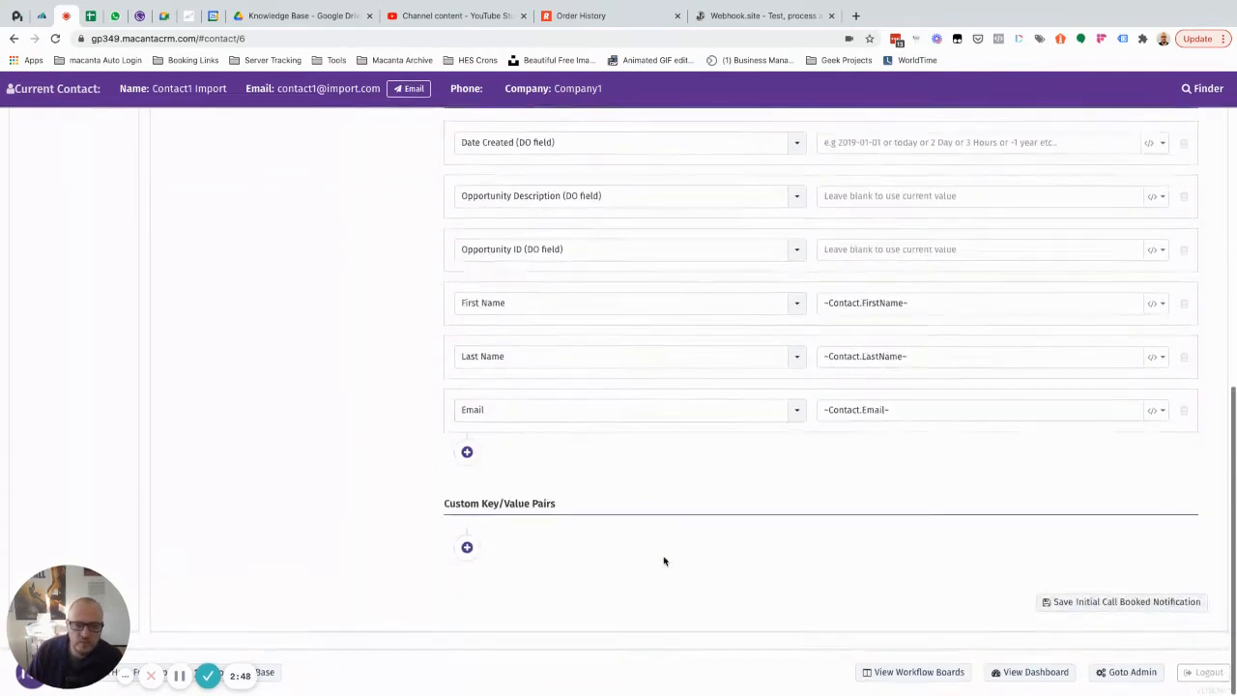
{"action": "left_click", "coordinate": [1111, 602]}
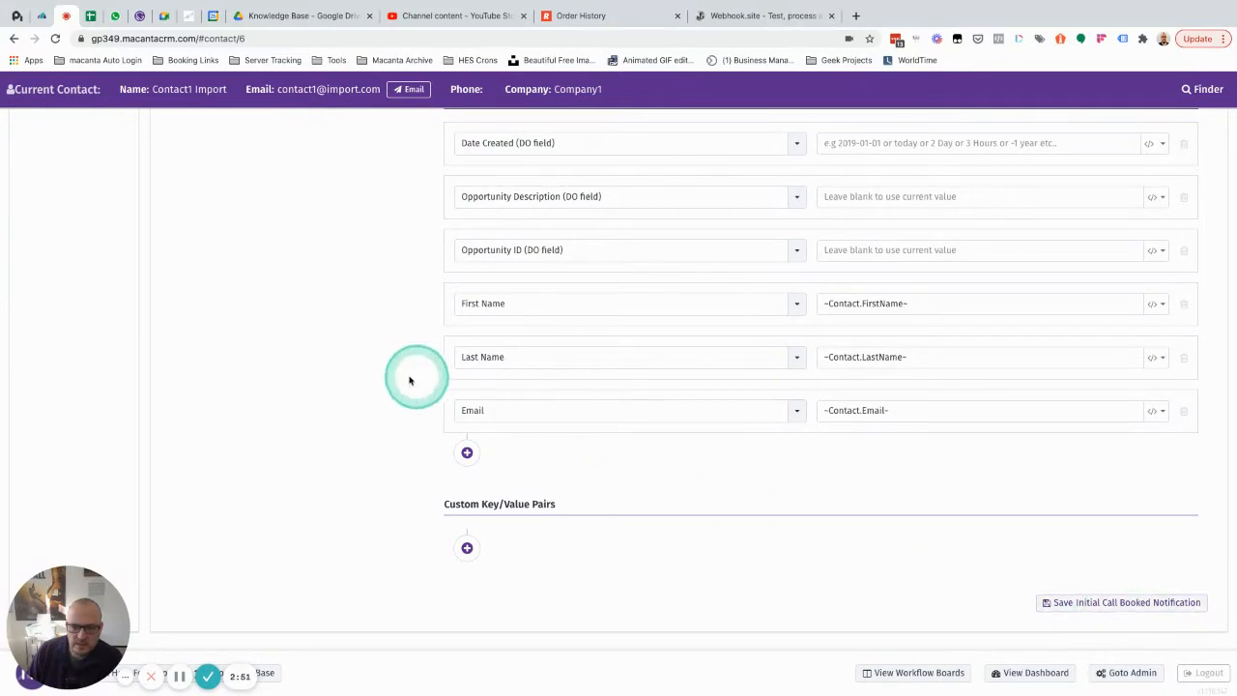
Step: Copy the webhook's label and add a new trigger action labelled "Send Initial Call Booked Notification"
{"action": "scroll", "coordinate": [406, 378], "scroll_direction": "up", "scroll_amount": 6}
{"action": "scroll", "coordinate": [423, 296], "scroll_direction": "up", "scroll_amount": 4}
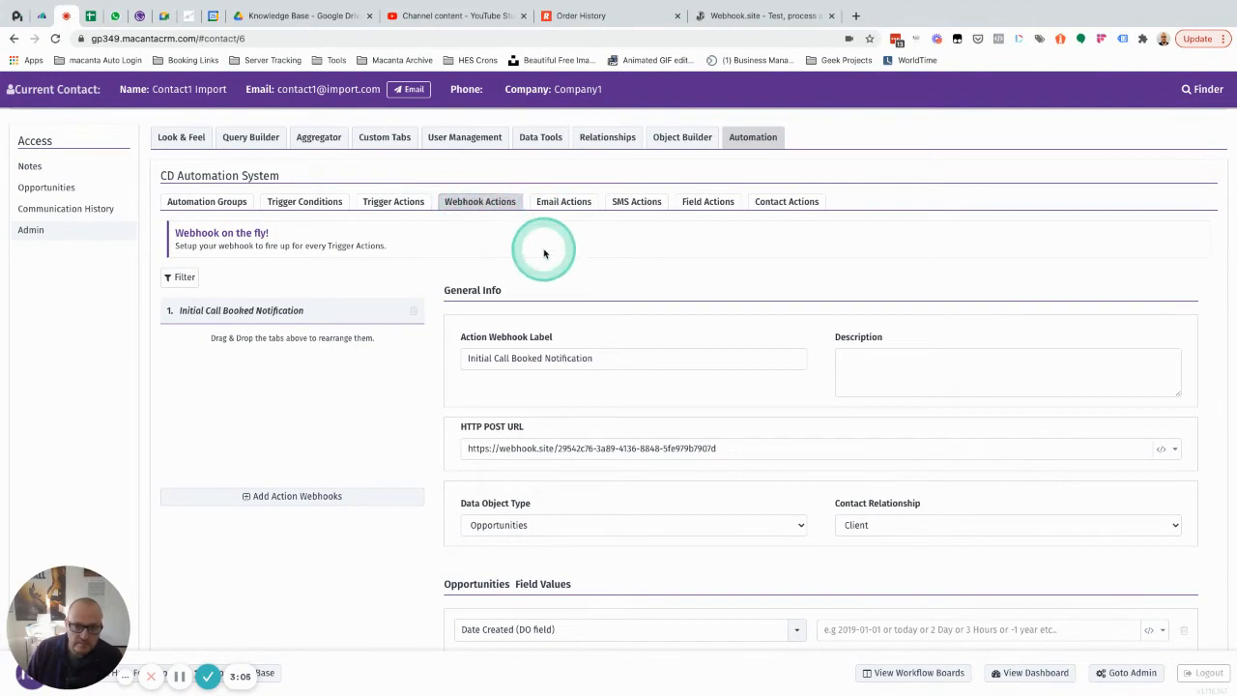
{"action": "scroll", "coordinate": [593, 254], "scroll_direction": "down", "scroll_amount": 1}
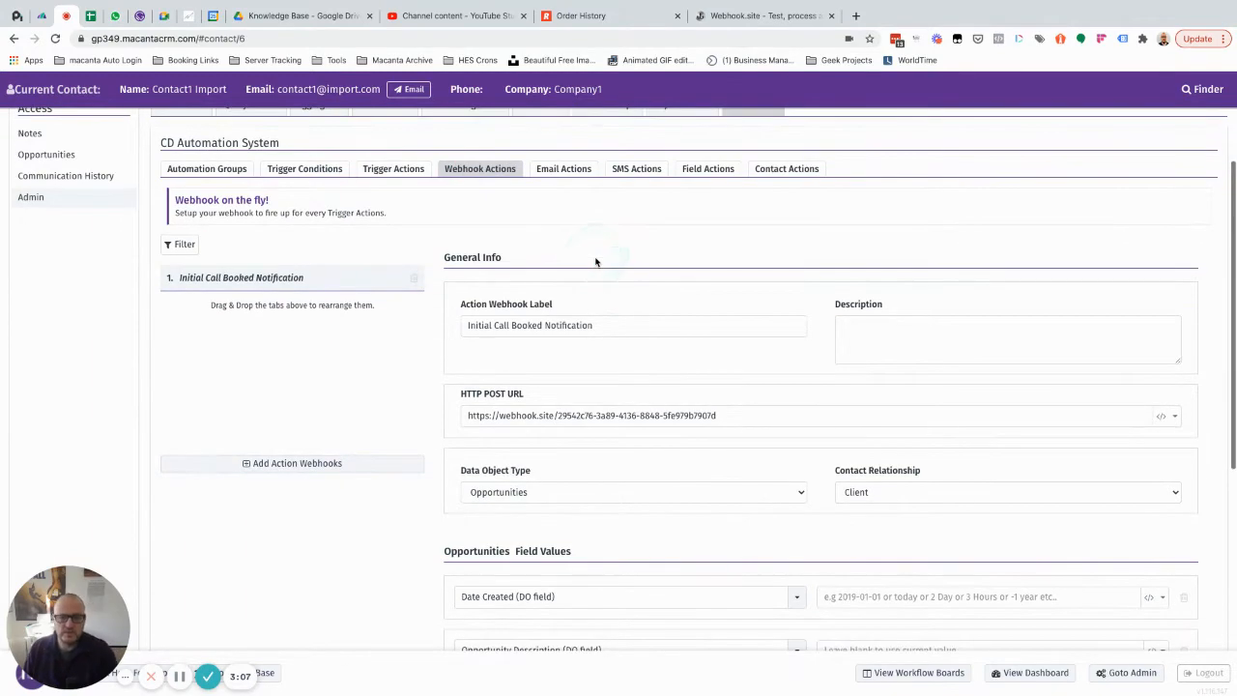
{"action": "left_click_drag", "start_coordinate": [602, 325], "coordinate": [457, 322]}
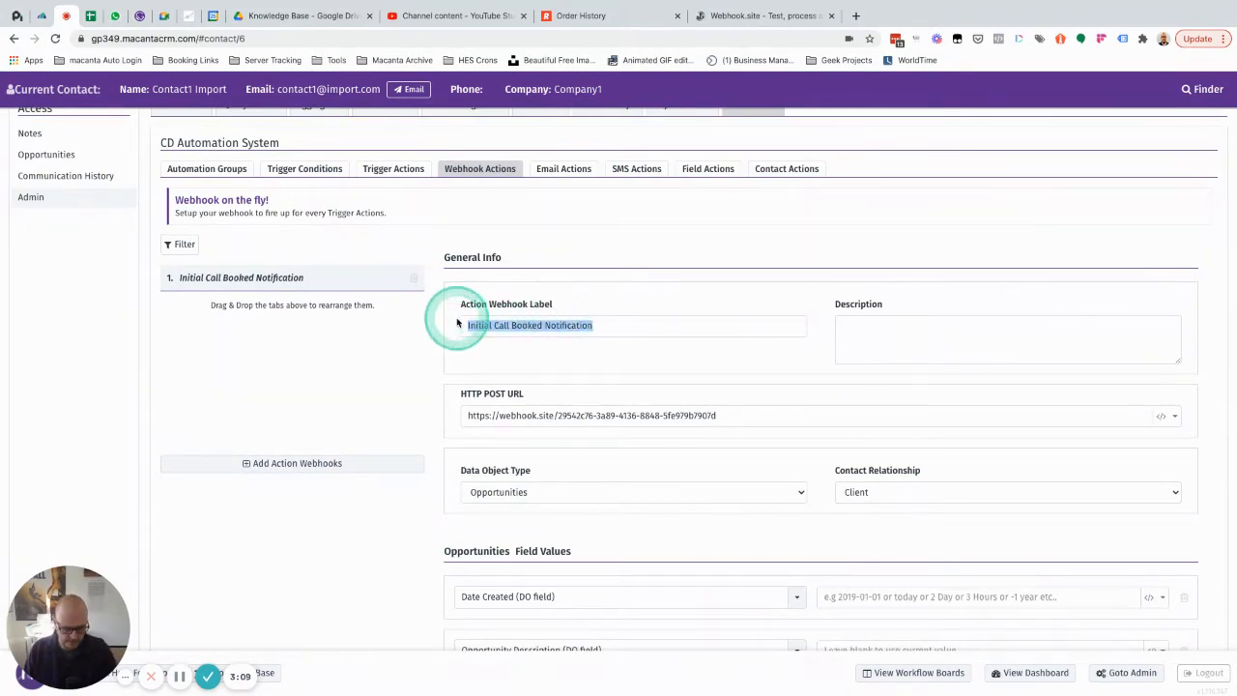
{"action": "left_click", "coordinate": [387, 170]}
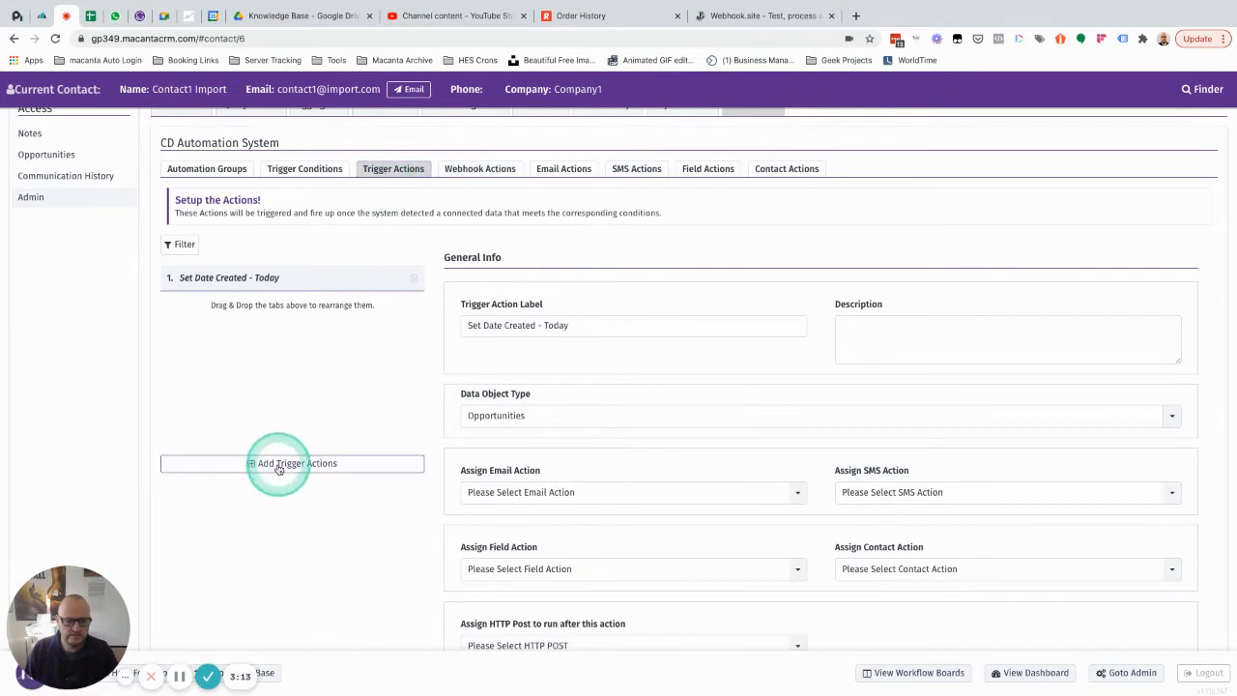
{"action": "left_click", "coordinate": [278, 464]}
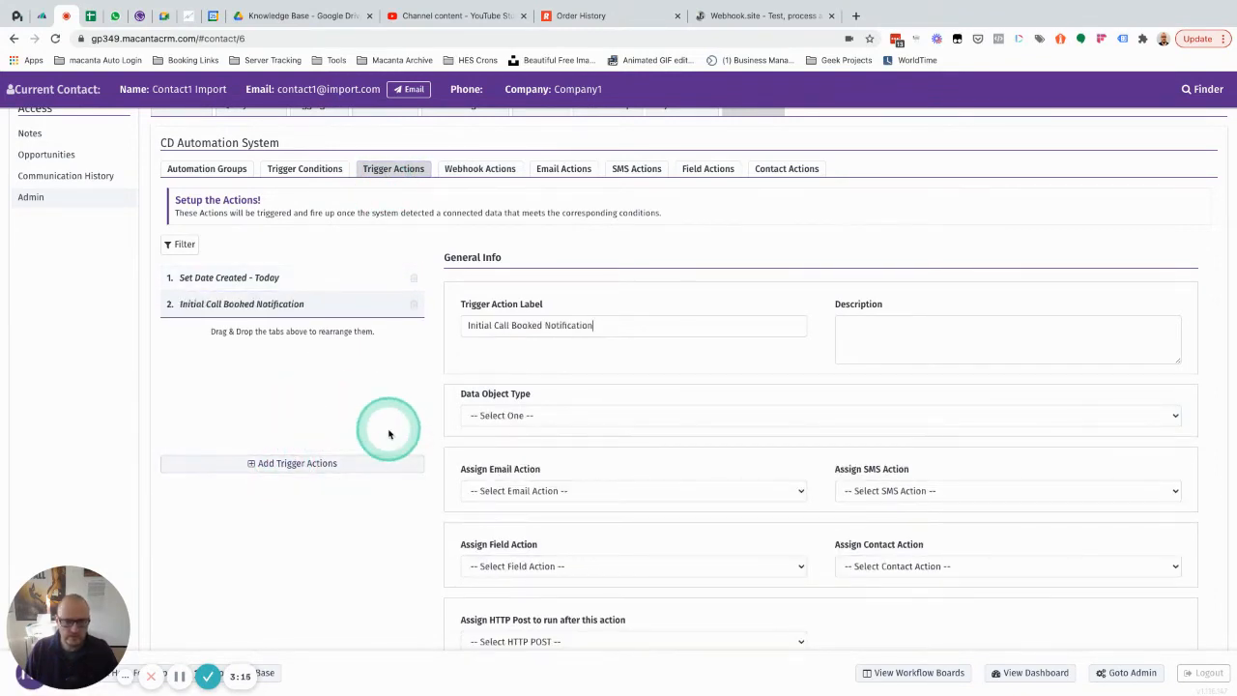
{"action": "left_click", "coordinate": [466, 325]}
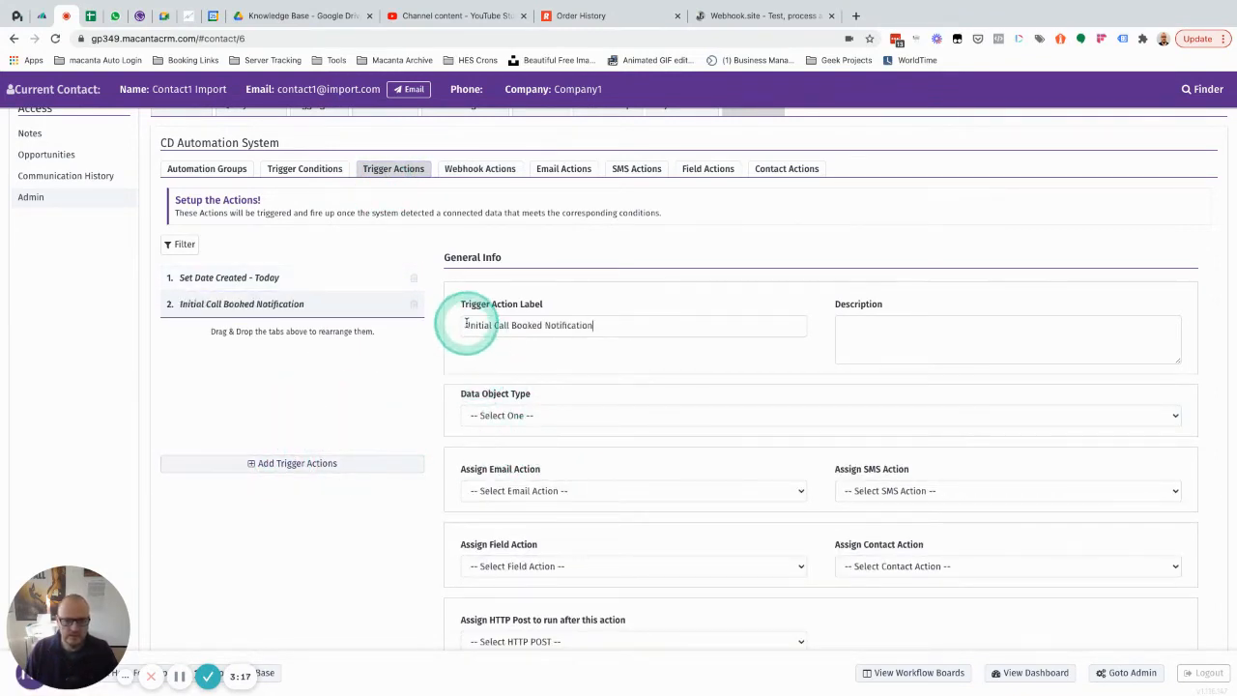
{"action": "type", "text": "5"}
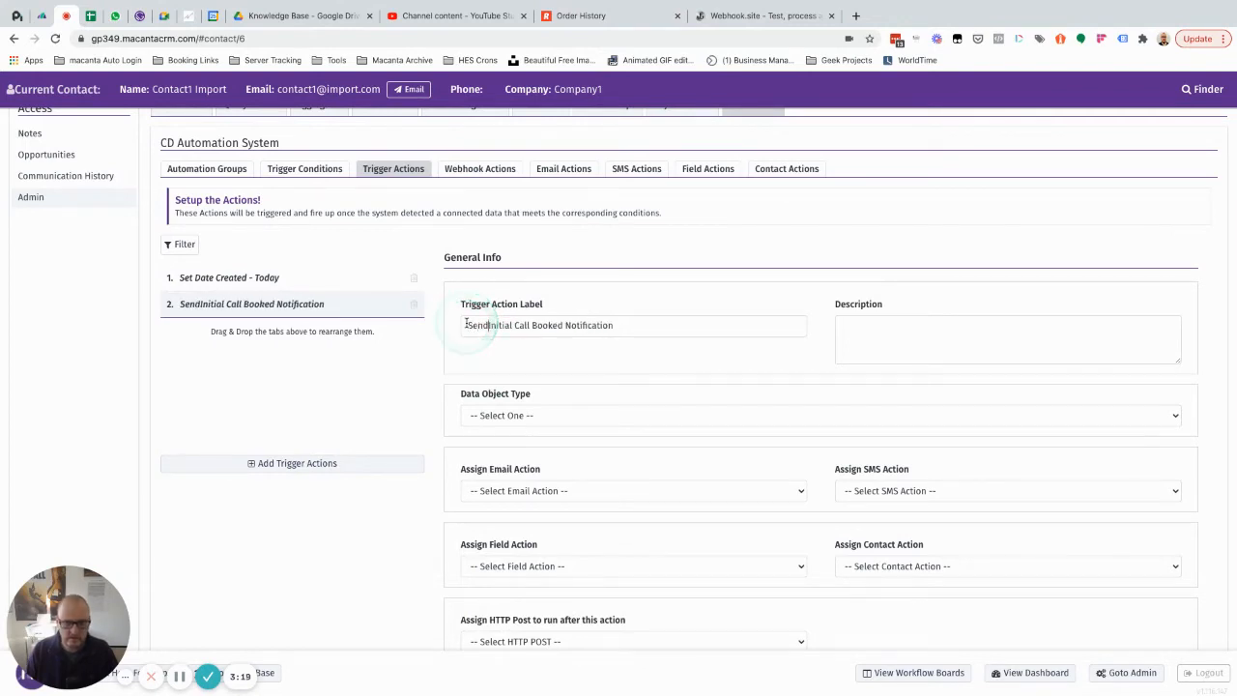
Step: Set the new trigger action's data object type to Opportunities and its contact relationship to Client
{"action": "scroll", "coordinate": [580, 348], "scroll_direction": "down", "scroll_amount": 3}
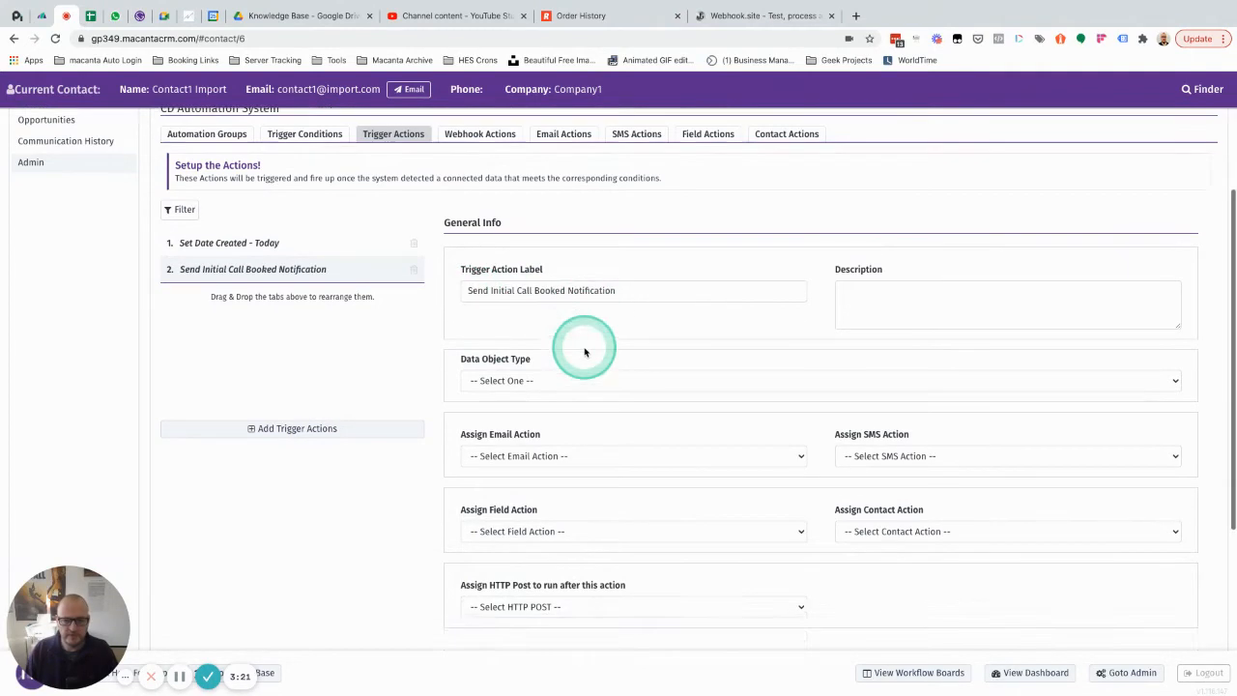
{"action": "left_click", "coordinate": [547, 298]}
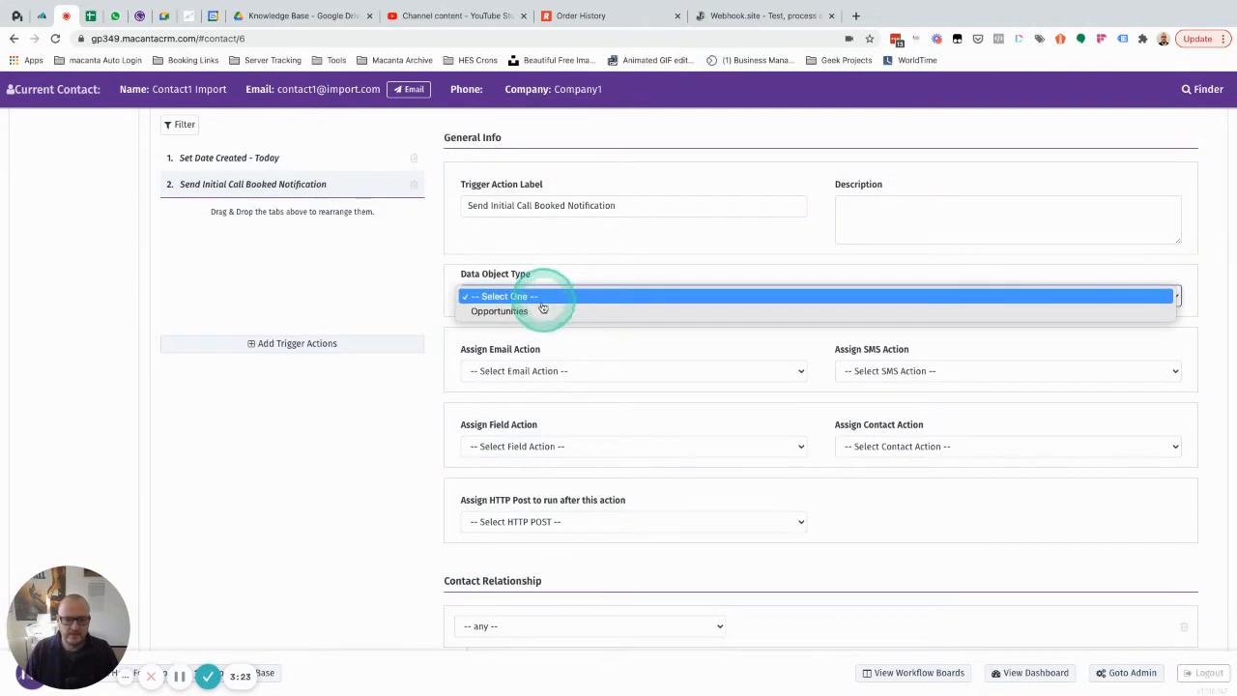
{"action": "left_click", "coordinate": [542, 310]}
{"action": "scroll", "coordinate": [545, 312], "scroll_direction": "down", "scroll_amount": 4}
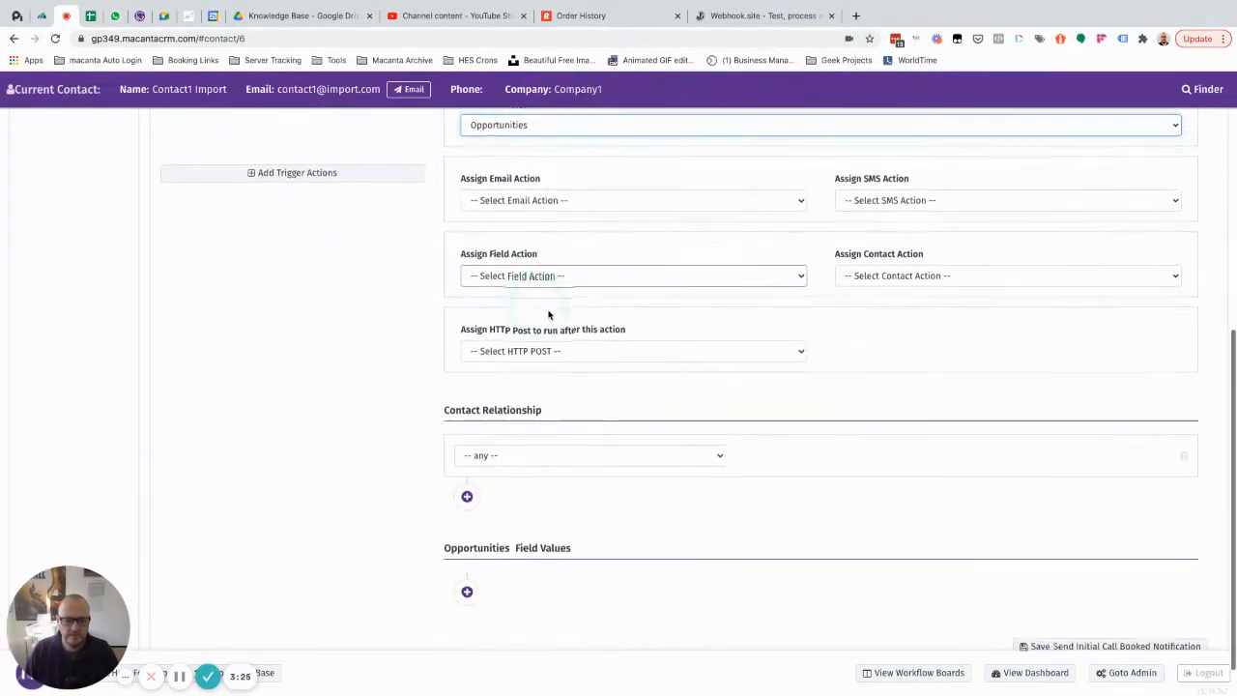
{"action": "left_click", "coordinate": [500, 456]}
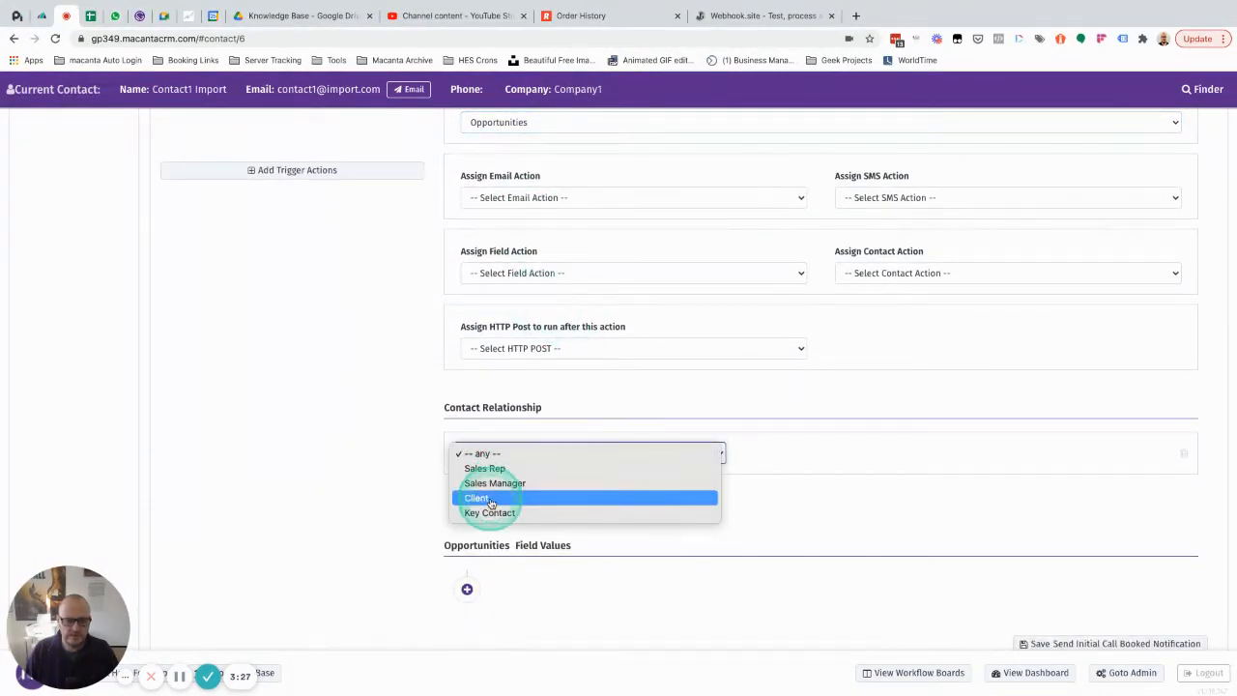
{"action": "left_click", "coordinate": [489, 498]}
{"action": "scroll", "coordinate": [646, 489], "scroll_direction": "up", "scroll_amount": 1}
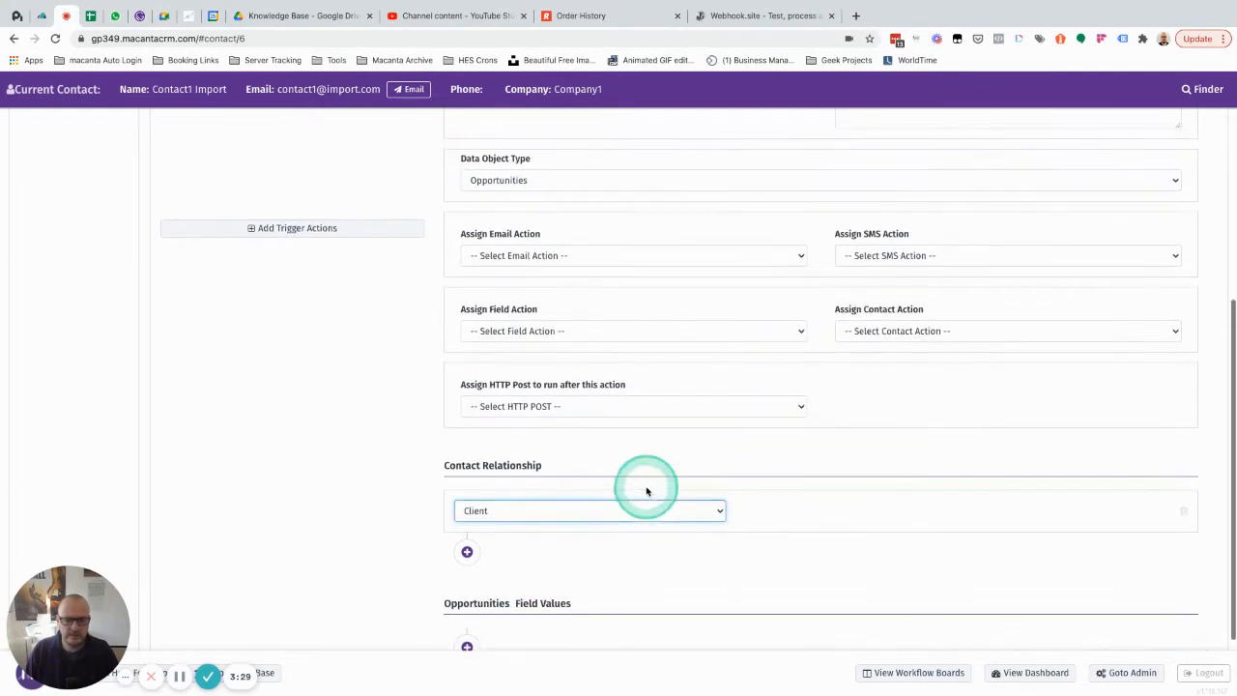
Step: Check the available HTTP Posts to run after this action, leave none assigned, and save the trigger action
{"action": "left_click", "coordinate": [587, 408]}
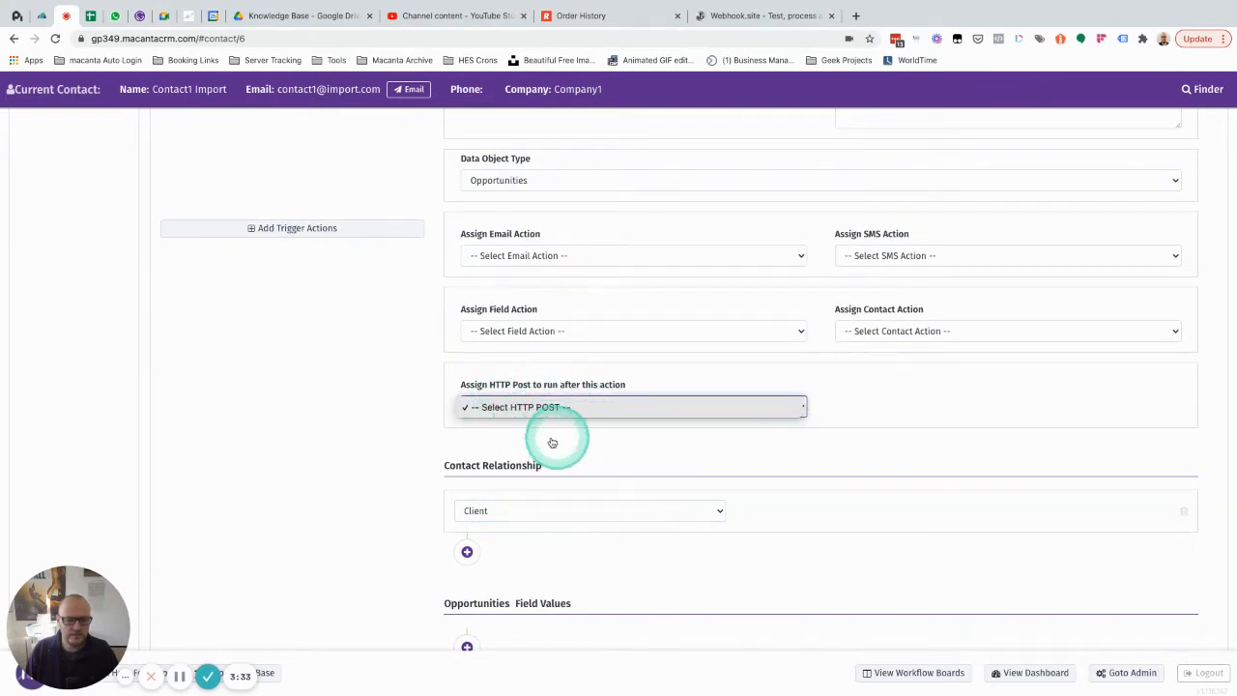
{"action": "left_click", "coordinate": [415, 449]}
{"action": "scroll", "coordinate": [888, 497], "scroll_direction": "down", "scroll_amount": 1}
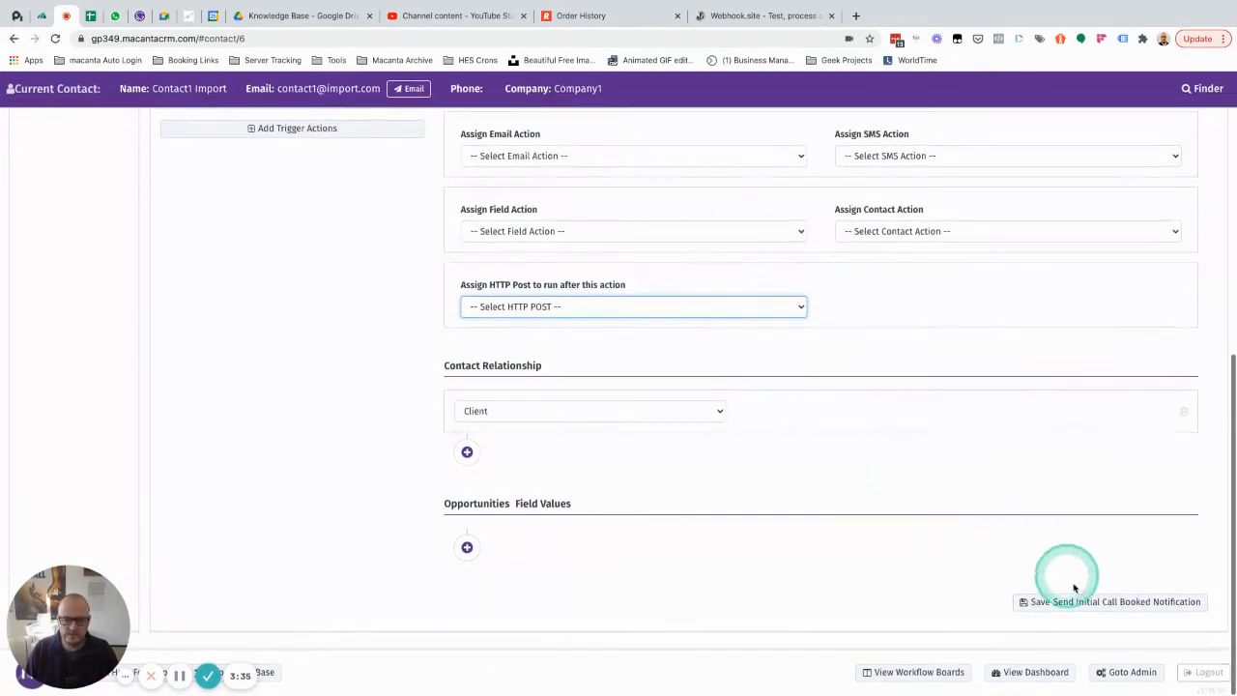
{"action": "left_click", "coordinate": [1073, 605]}
{"action": "left_click", "coordinate": [810, 437]}
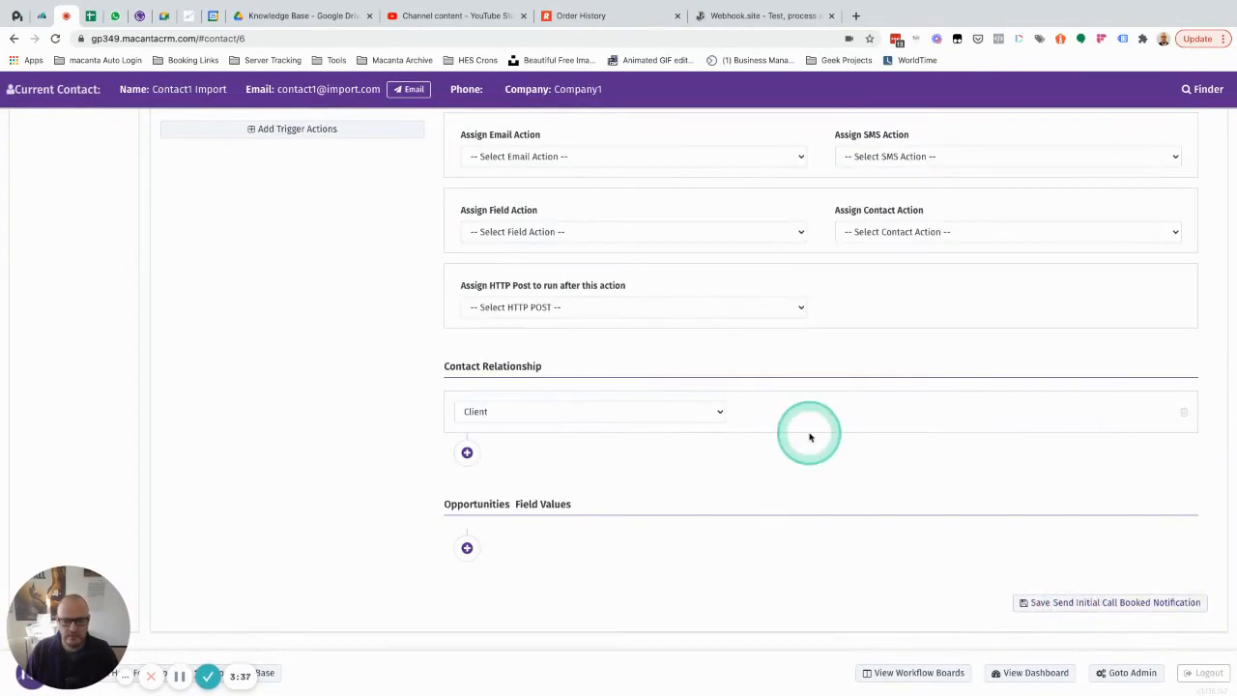
Step: Add a new trigger condition labelled "Opportunity Stage is Initial Call Booked"
{"action": "scroll", "coordinate": [810, 437], "scroll_direction": "up", "scroll_amount": 5}
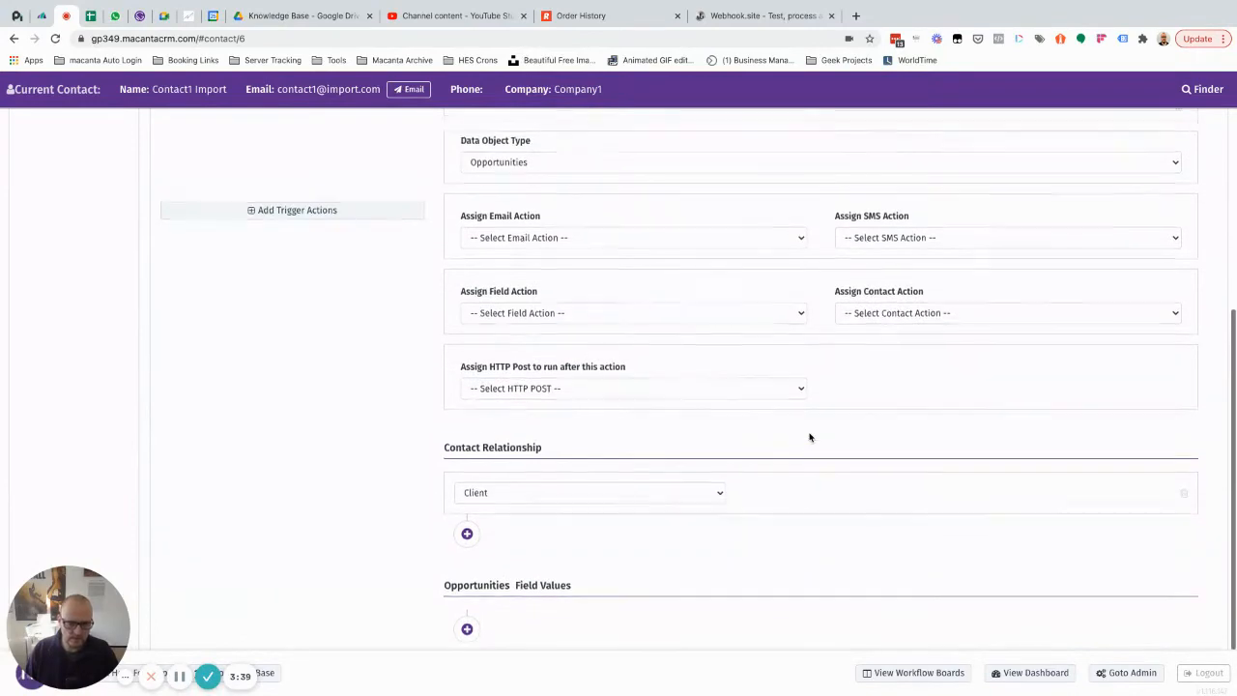
{"action": "scroll", "coordinate": [809, 437], "scroll_direction": "up", "scroll_amount": 3}
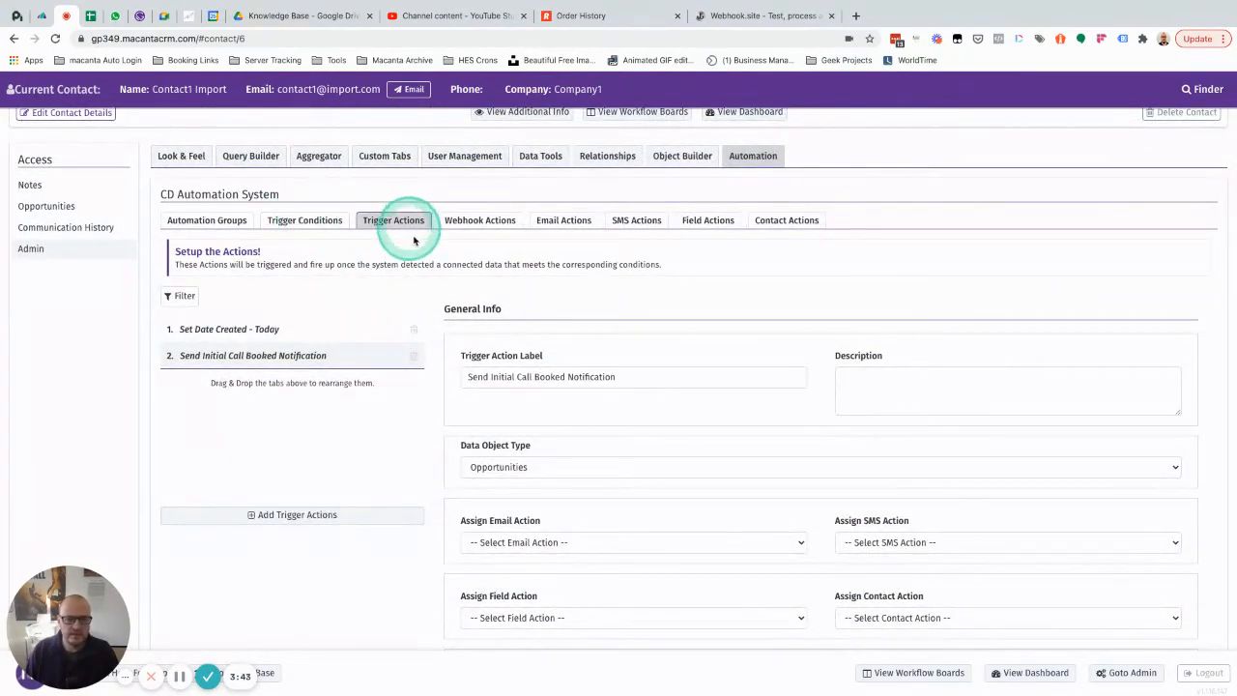
{"action": "scroll", "coordinate": [496, 377], "scroll_direction": "down", "scroll_amount": 3}
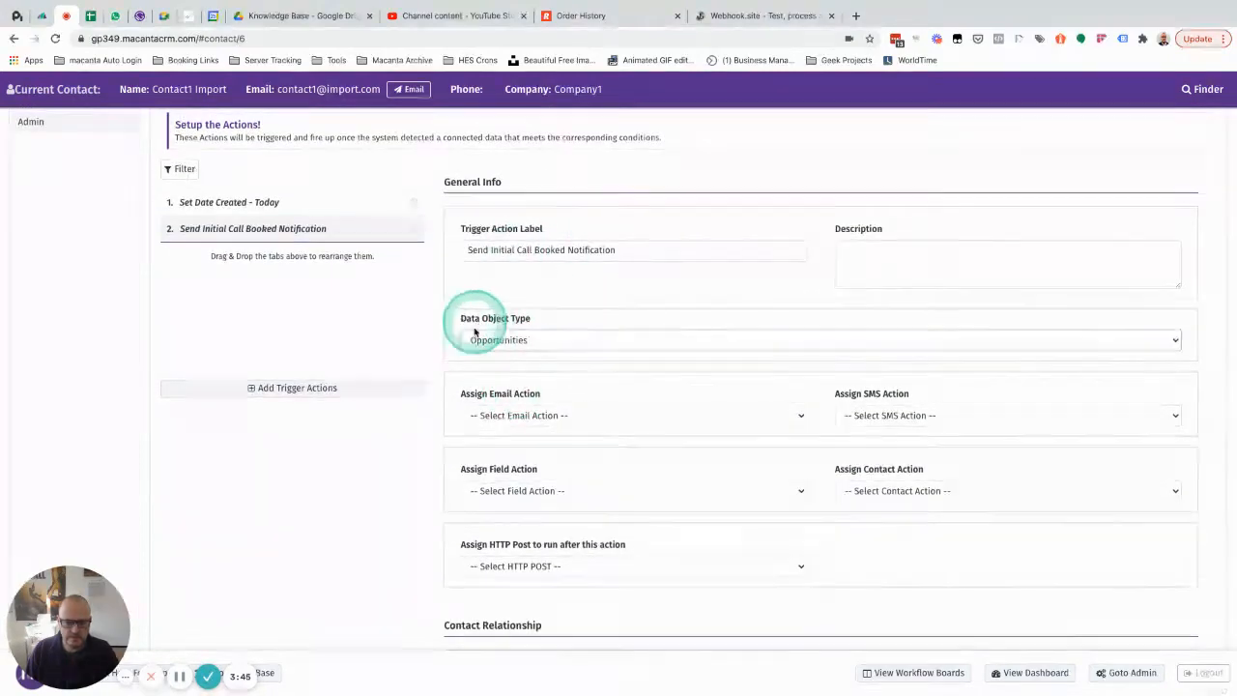
{"action": "scroll", "coordinate": [571, 393], "scroll_direction": "down", "scroll_amount": 3}
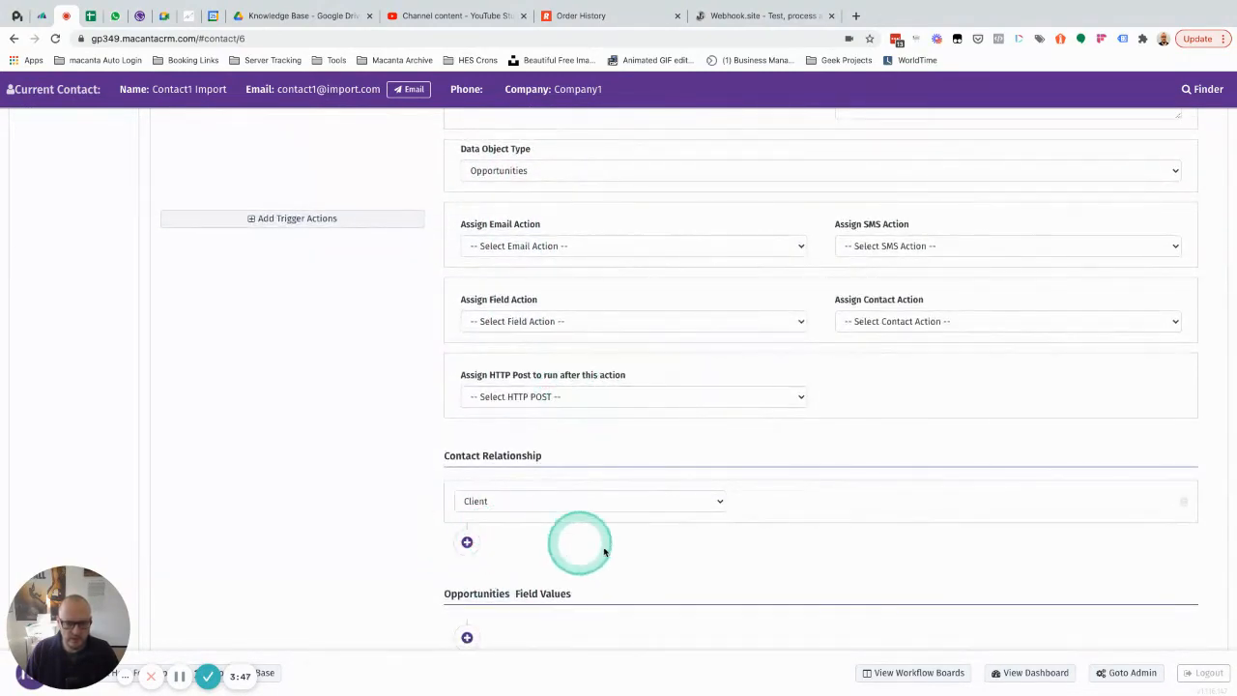
{"action": "scroll", "coordinate": [612, 544], "scroll_direction": "up", "scroll_amount": 5}
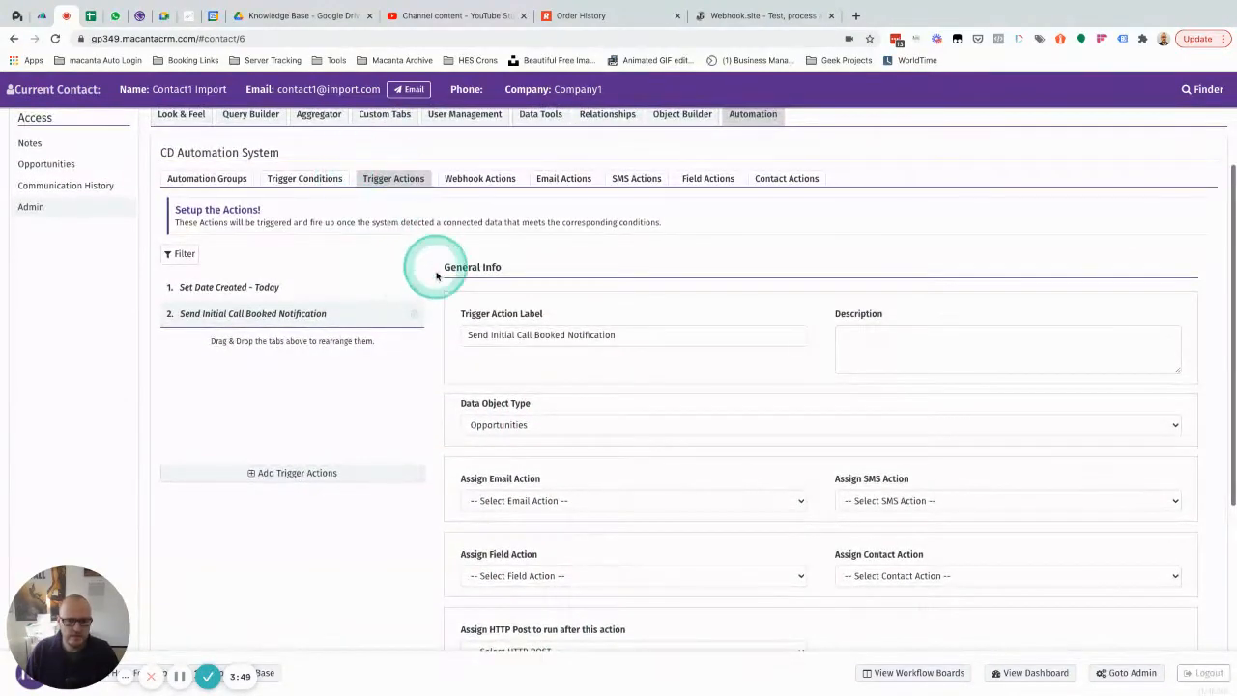
{"action": "left_click", "coordinate": [293, 181]}
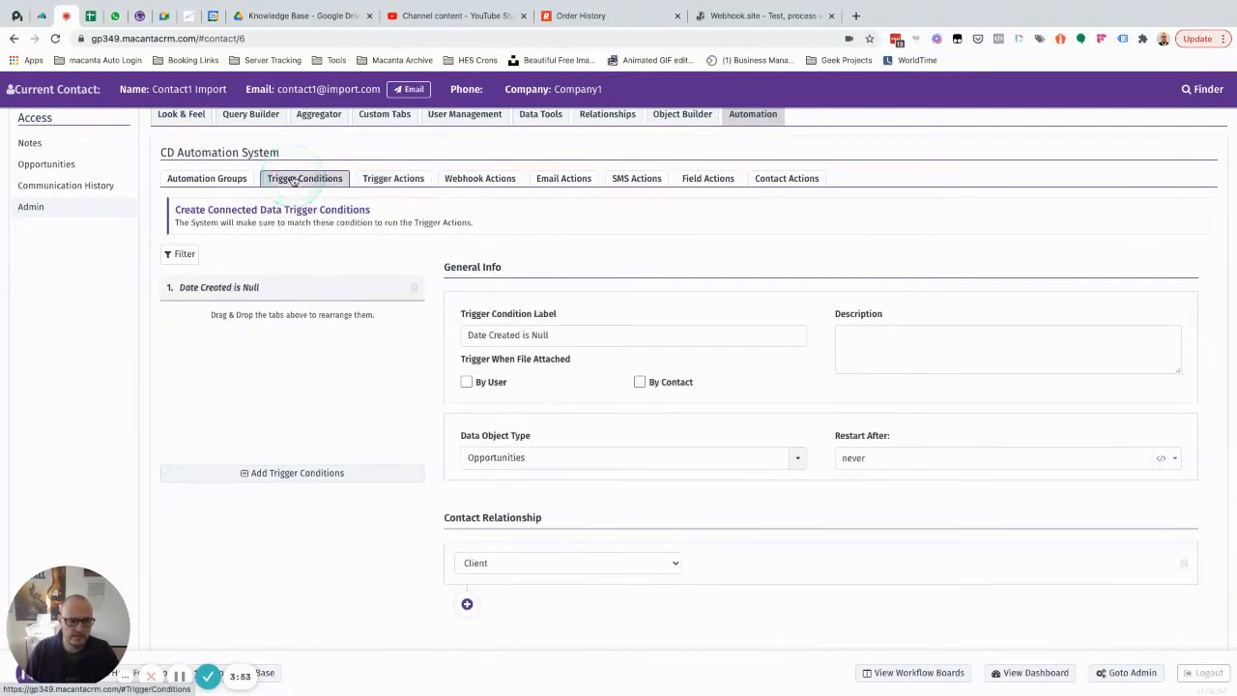
{"action": "left_click", "coordinate": [271, 475]}
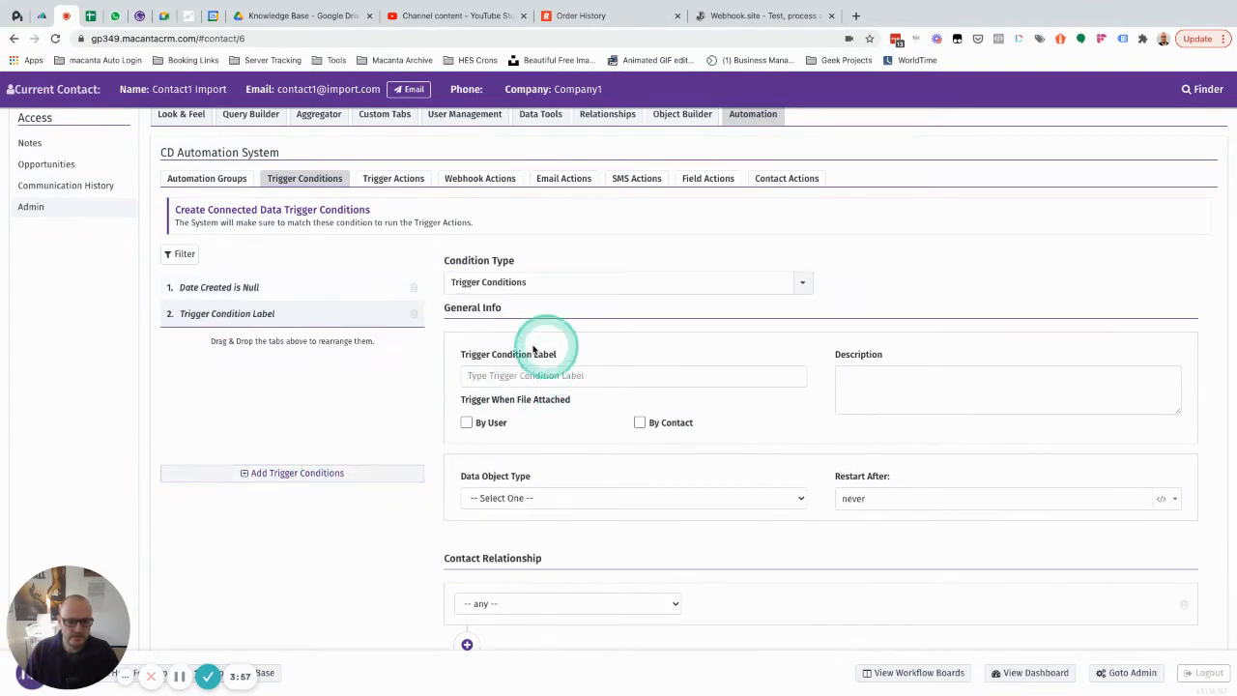
{"action": "left_click", "coordinate": [483, 377]}
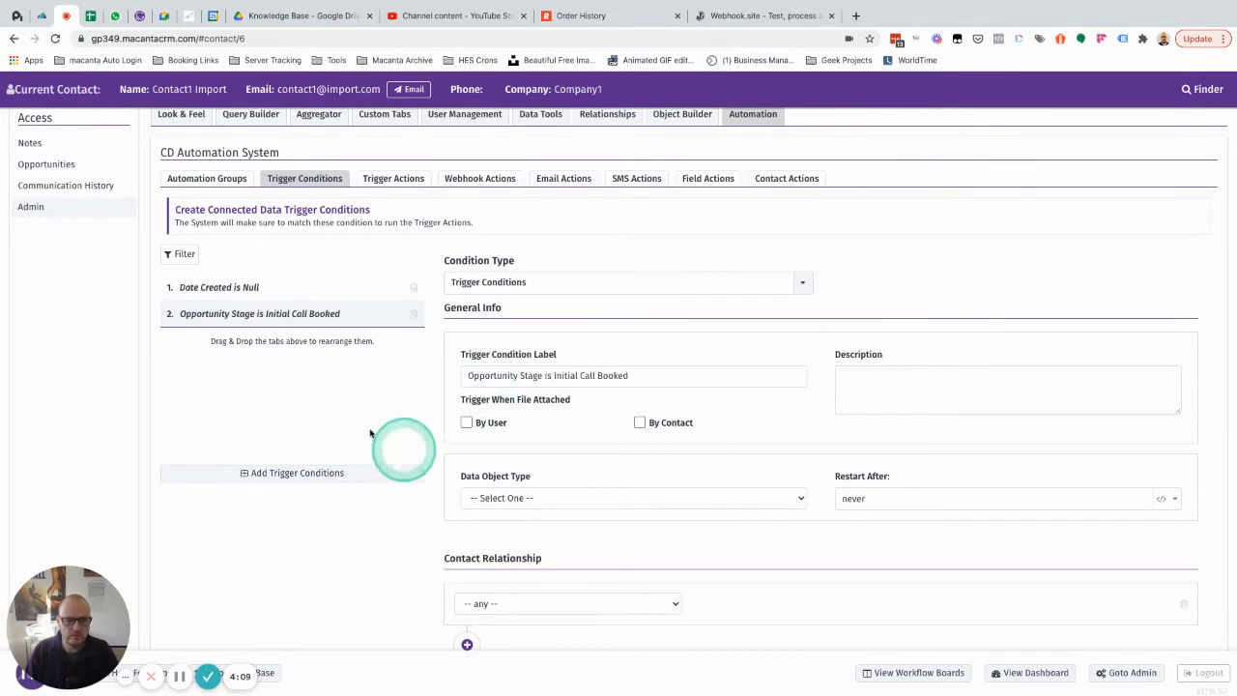
Step: Set the new trigger condition's data object type to Opportunities and its contact relationship to Client
{"action": "scroll", "coordinate": [442, 358], "scroll_direction": "down", "scroll_amount": 3}
{"action": "left_click", "coordinate": [520, 391]}
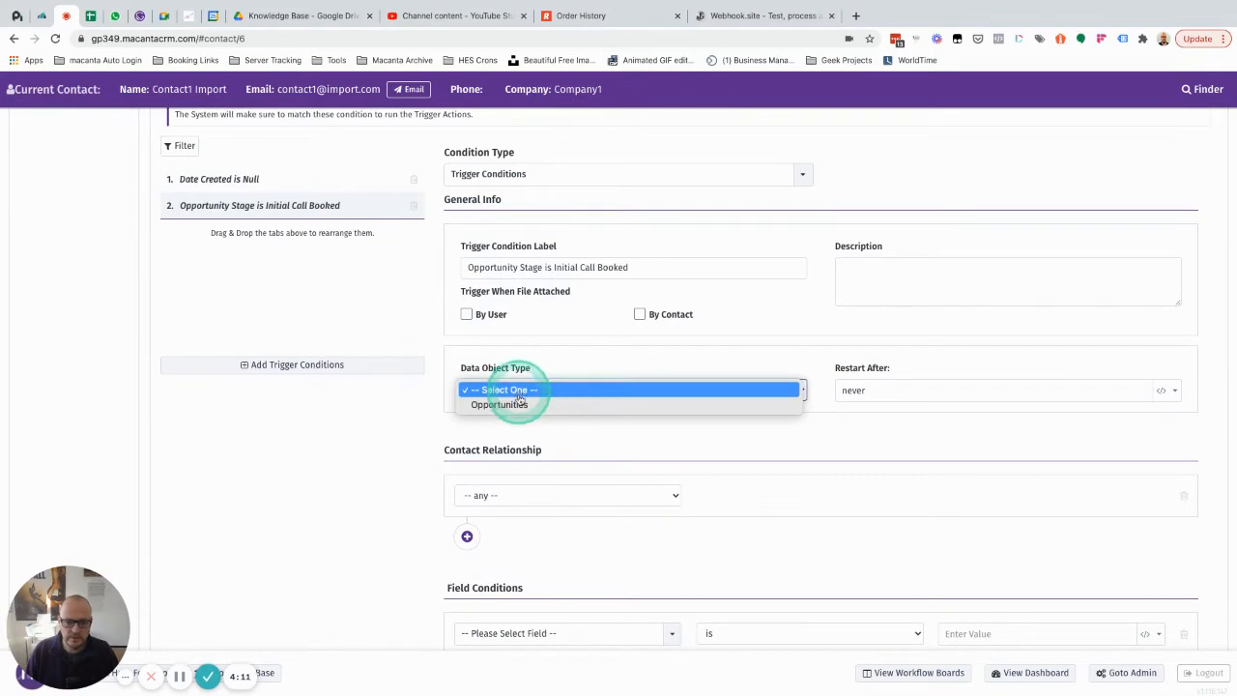
{"action": "left_click", "coordinate": [512, 404]}
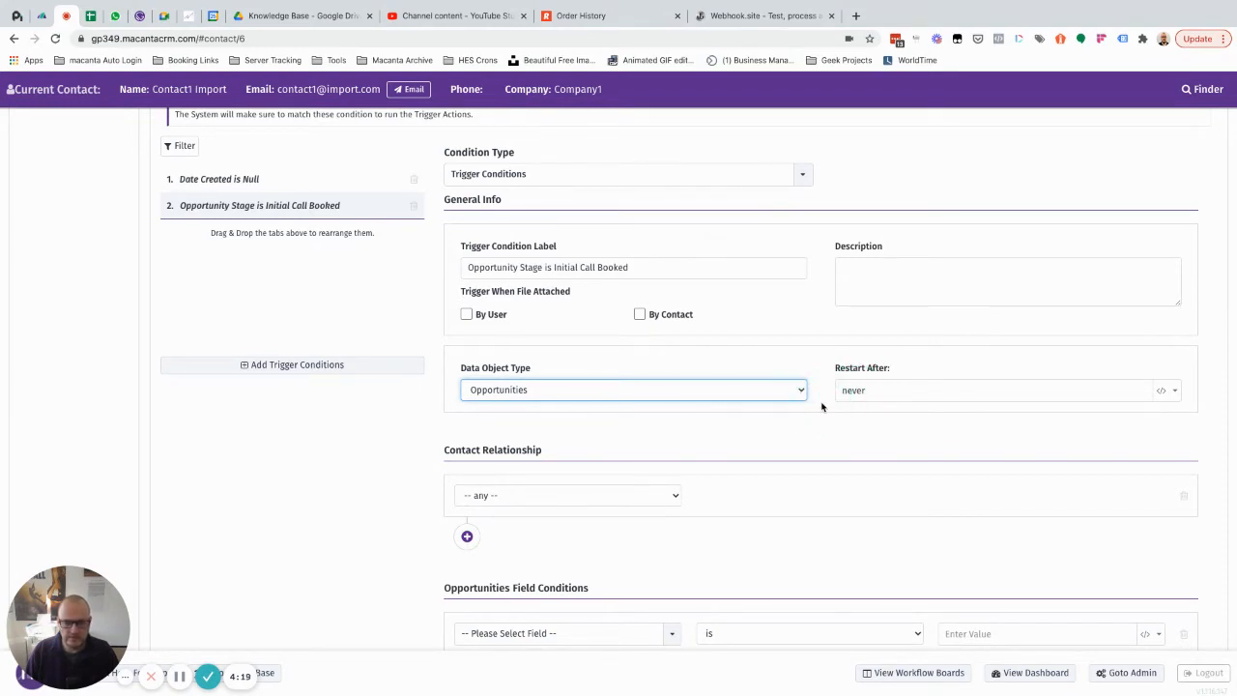
{"action": "left_click", "coordinate": [846, 391]}
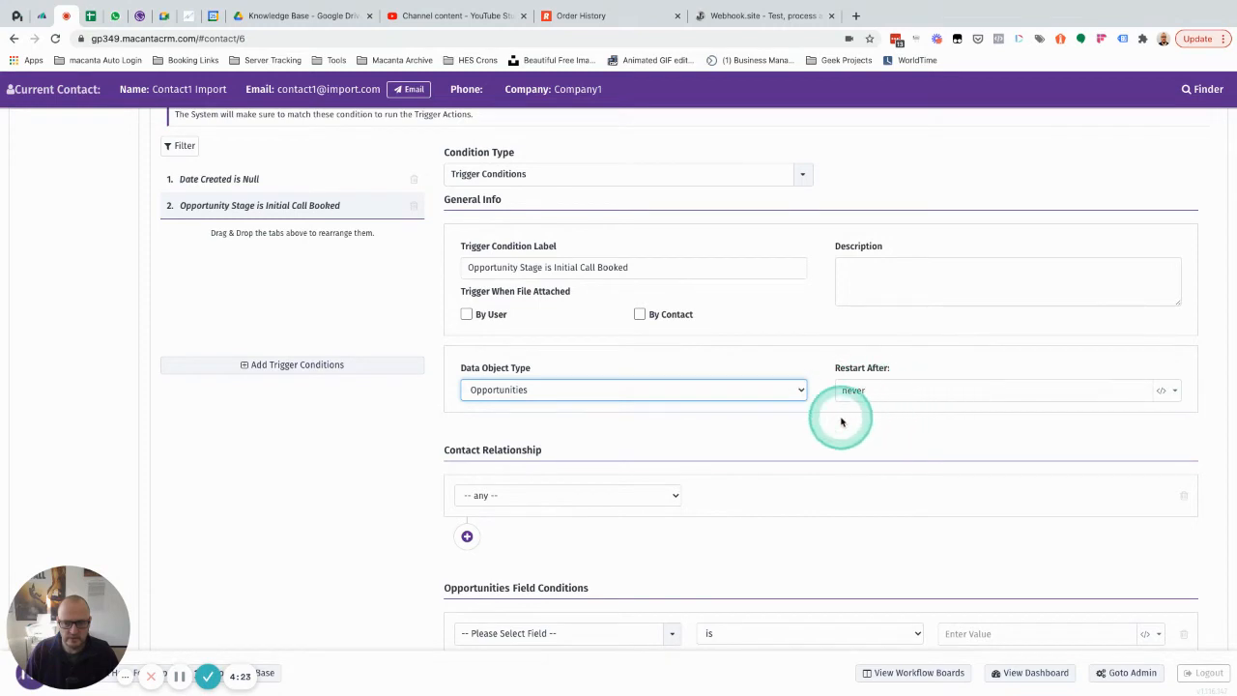
{"action": "scroll", "coordinate": [841, 415], "scroll_direction": "down", "scroll_amount": 1}
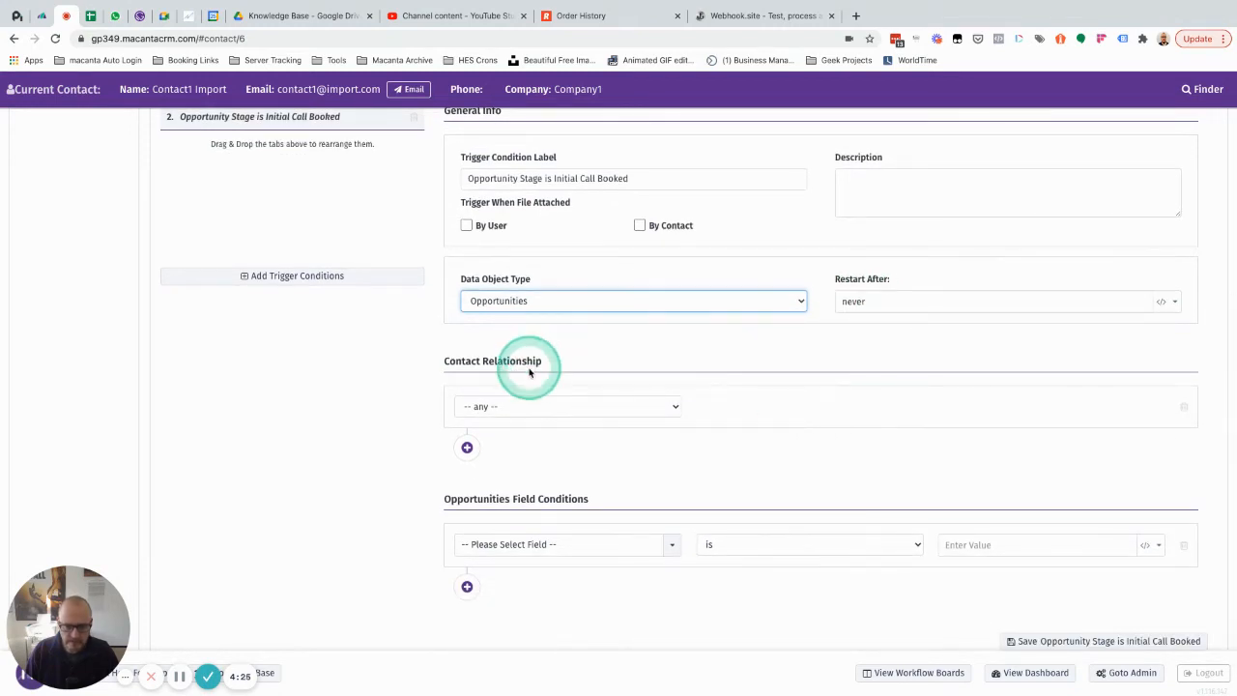
{"action": "left_click", "coordinate": [513, 407]}
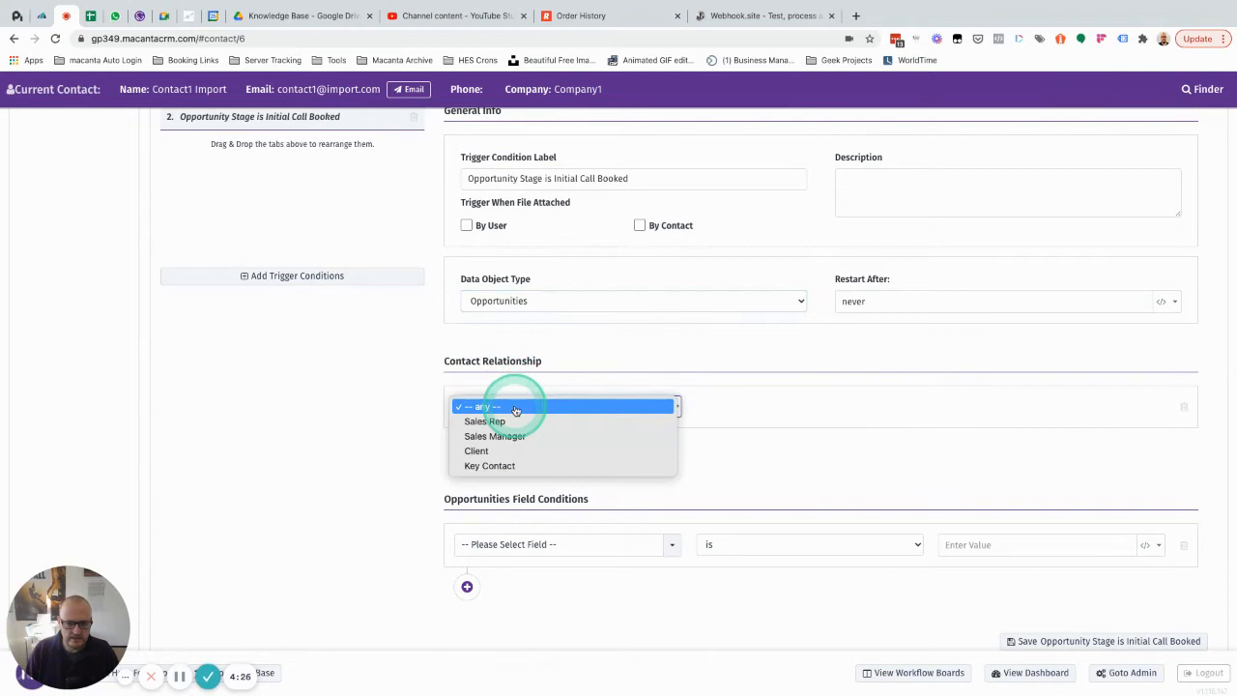
{"action": "left_click", "coordinate": [490, 452]}
Step: Add the field condition Opportunity Stage (DO field) is Initial Call Booked and save the trigger condition
{"action": "scroll", "coordinate": [489, 451], "scroll_direction": "down", "scroll_amount": 1}
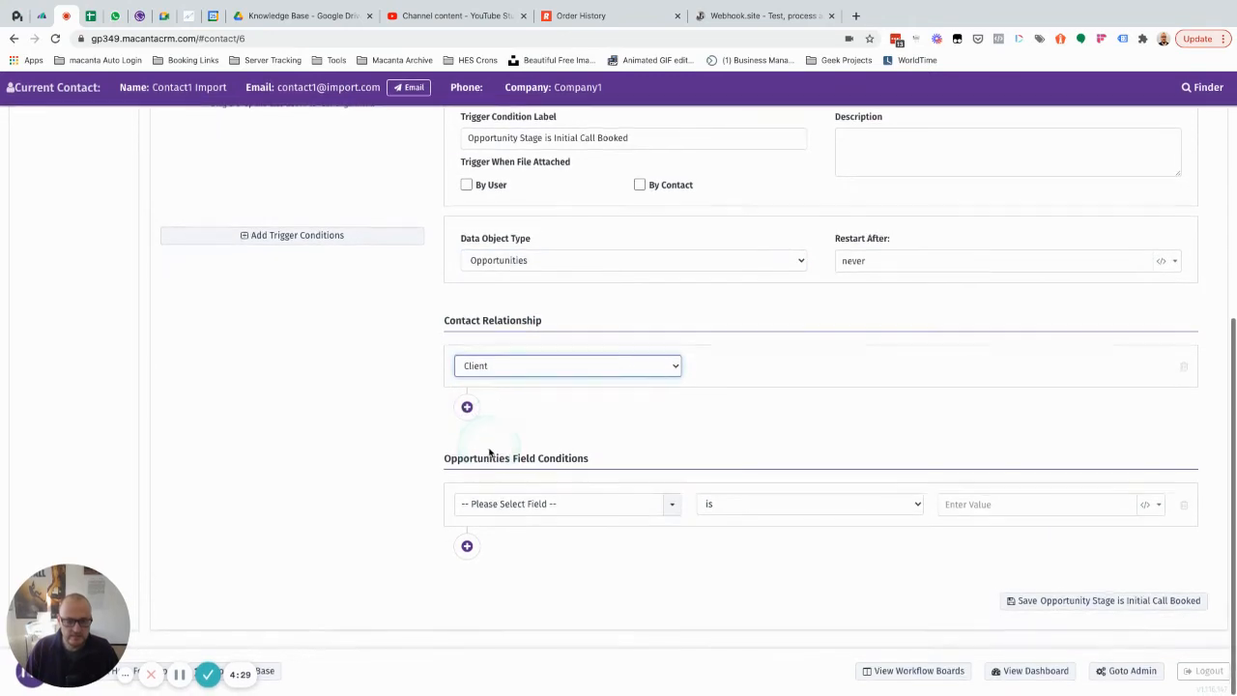
{"action": "left_click", "coordinate": [526, 510]}
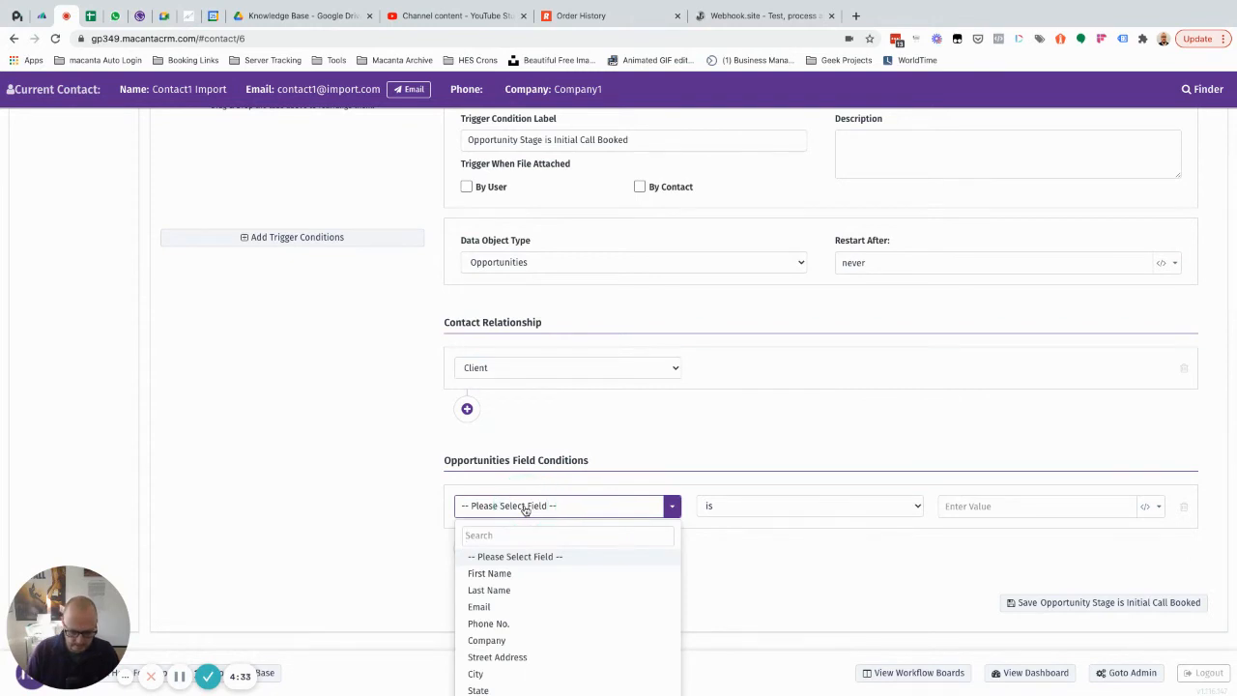
{"action": "type", "text": "sta"}
{"action": "left_click", "coordinate": [506, 577]}
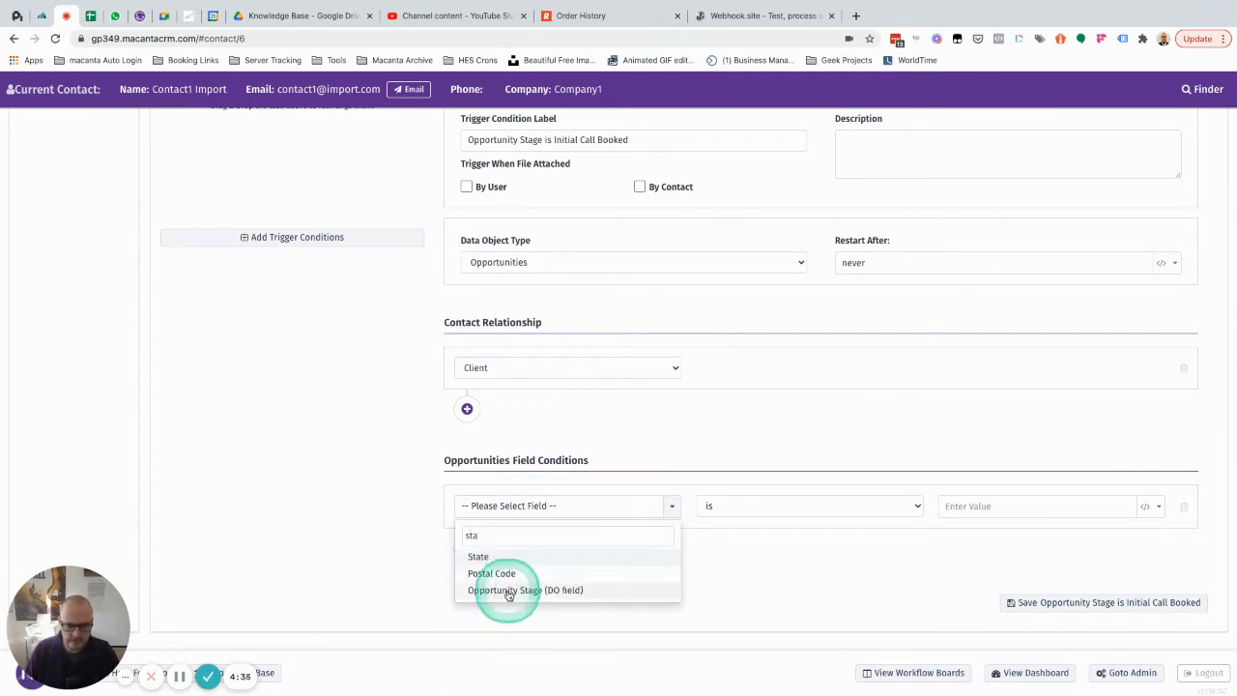
{"action": "left_click", "coordinate": [510, 590]}
{"action": "left_click", "coordinate": [1016, 504]}
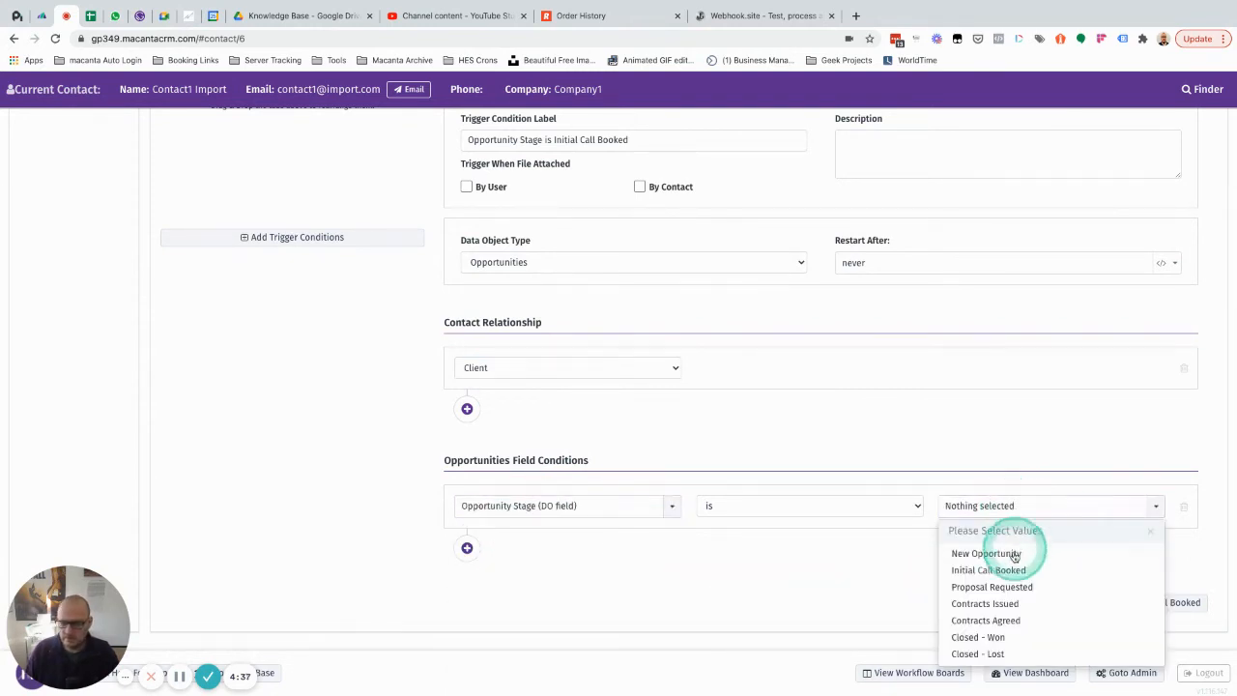
{"action": "left_click", "coordinate": [989, 570]}
{"action": "left_click", "coordinate": [840, 565]}
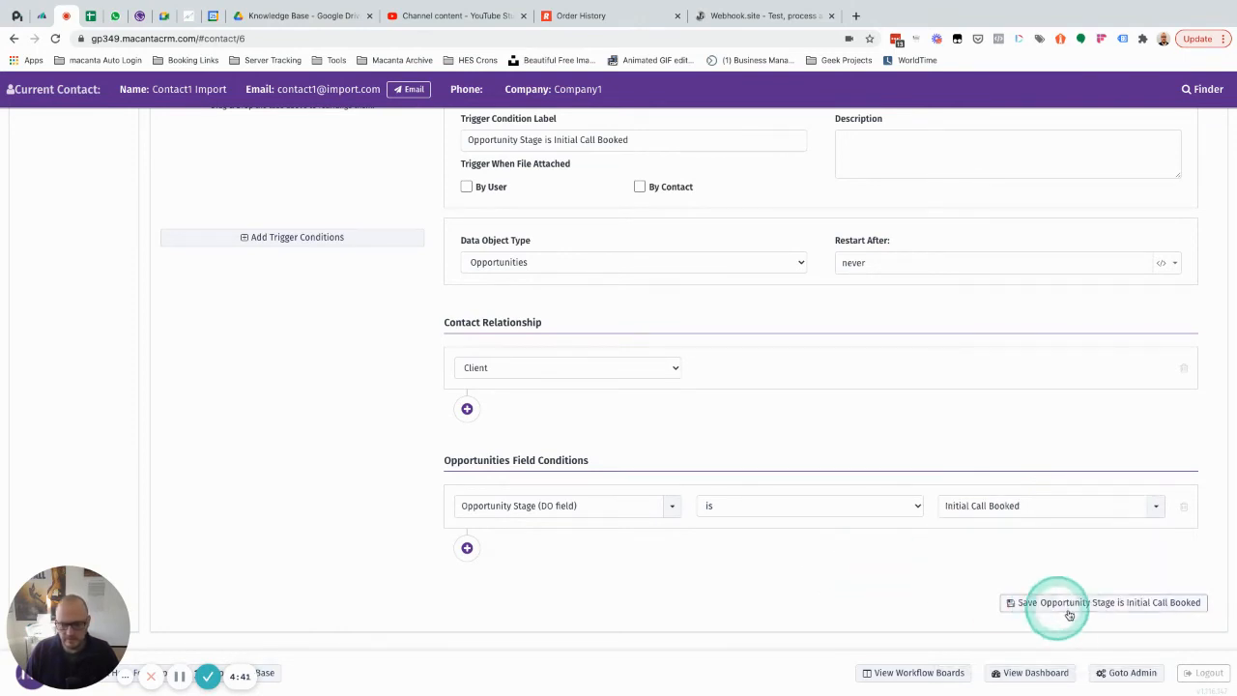
{"action": "left_click", "coordinate": [1013, 602]}
{"action": "left_click", "coordinate": [546, 441]}
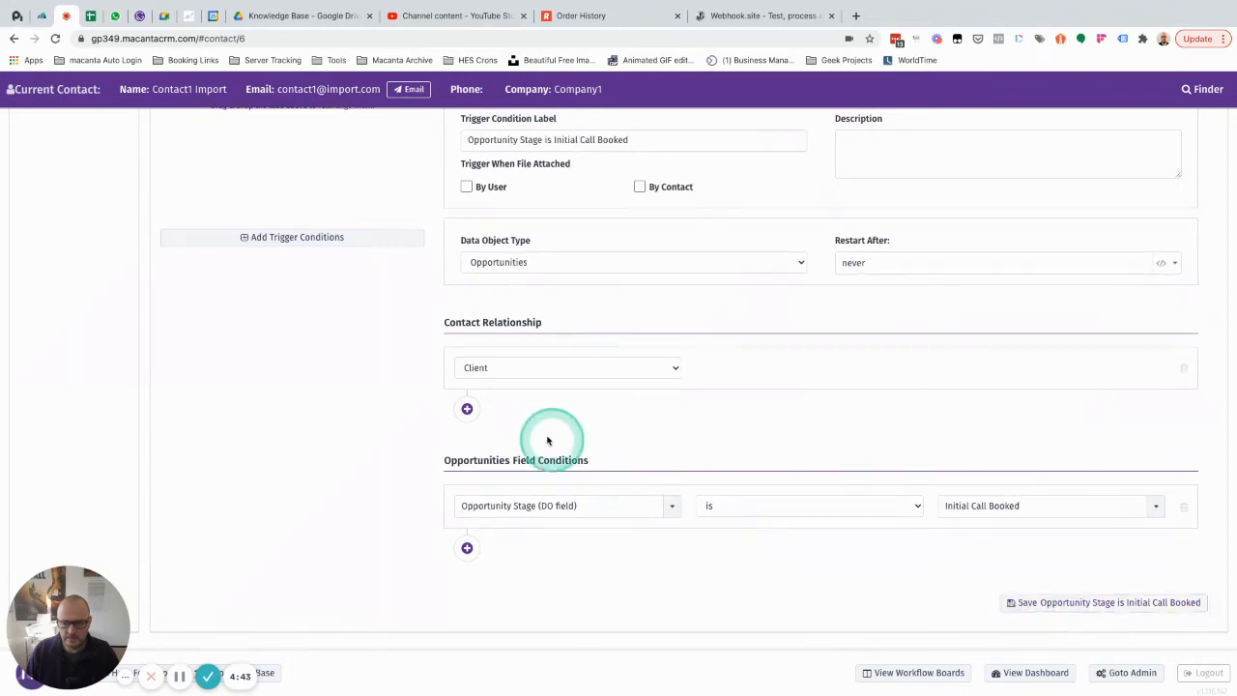
Step: Reload the contact page and reopen the admin Automation settings
{"action": "scroll", "coordinate": [547, 436], "scroll_direction": "up", "scroll_amount": 5}
{"action": "left_click", "coordinate": [468, 318]}
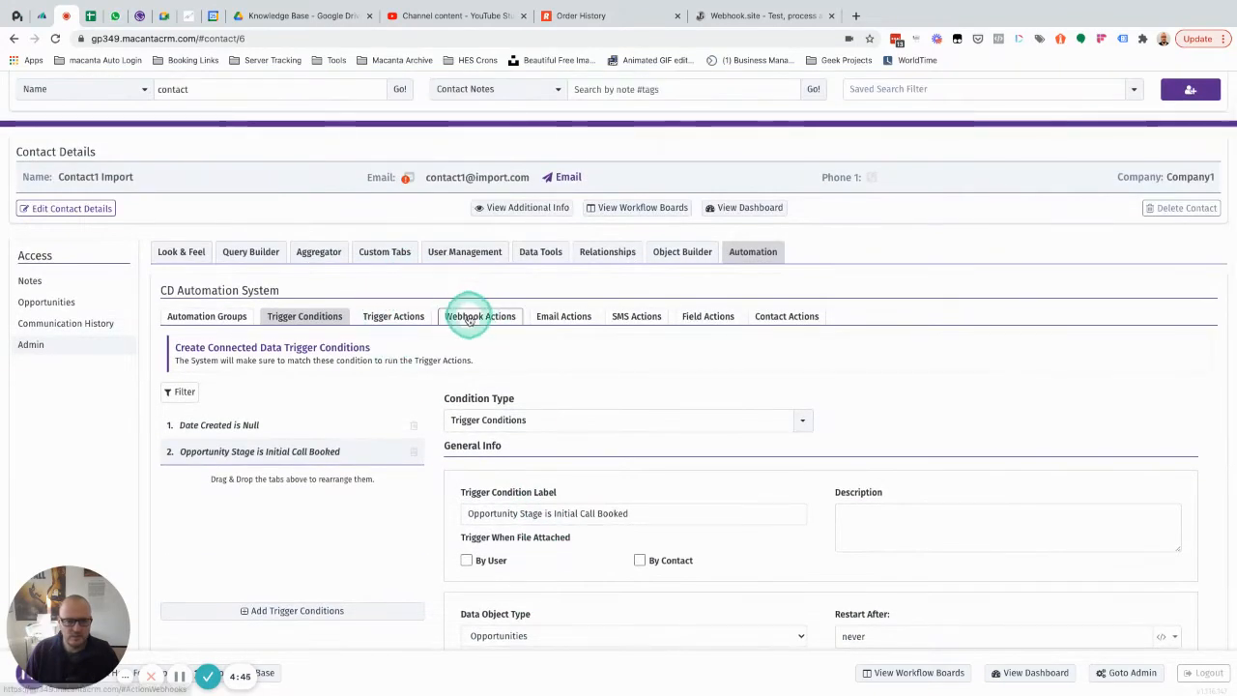
{"action": "left_click", "coordinate": [396, 318]}
{"action": "left_click", "coordinate": [302, 319]}
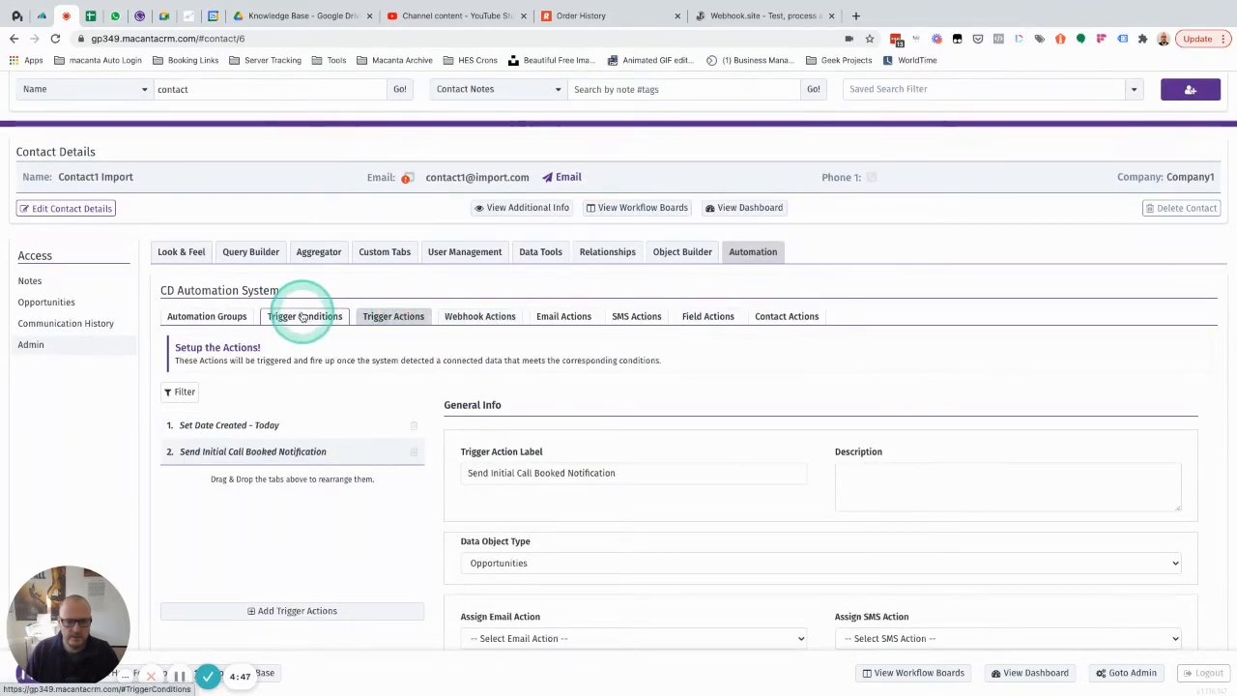
{"action": "left_click", "coordinate": [55, 38]}
{"action": "left_click", "coordinate": [323, 236]}
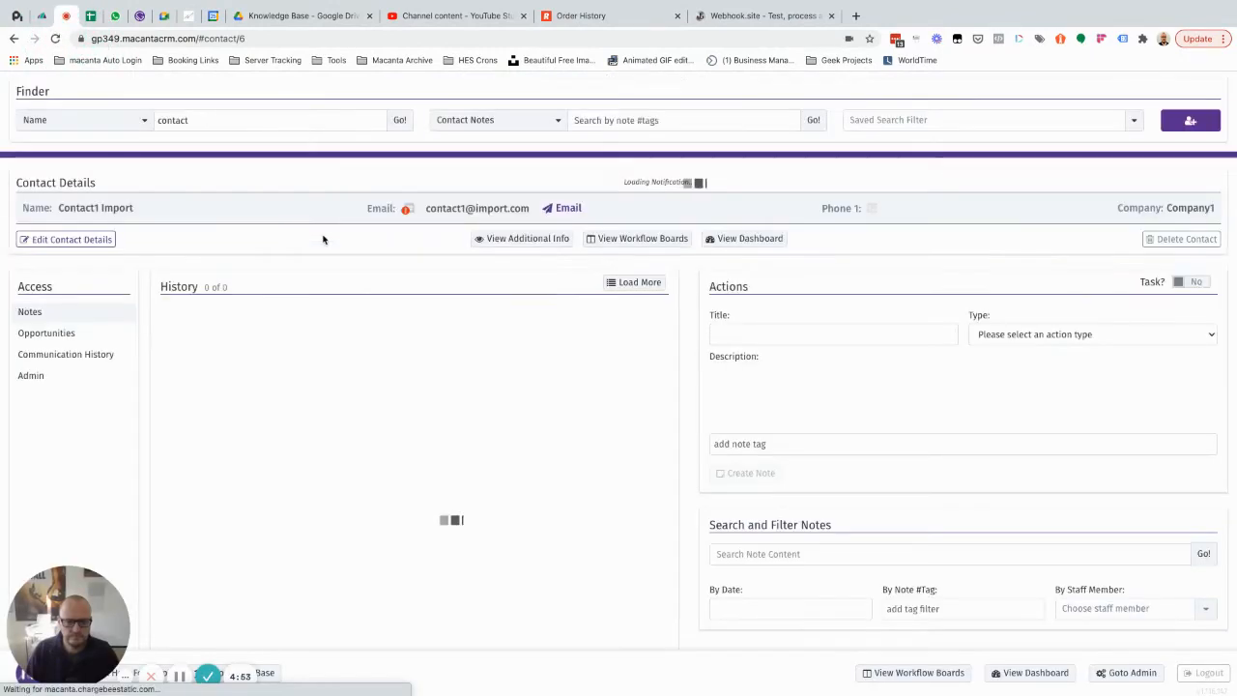
{"action": "left_click", "coordinate": [39, 375]}
{"action": "left_click", "coordinate": [753, 283]}
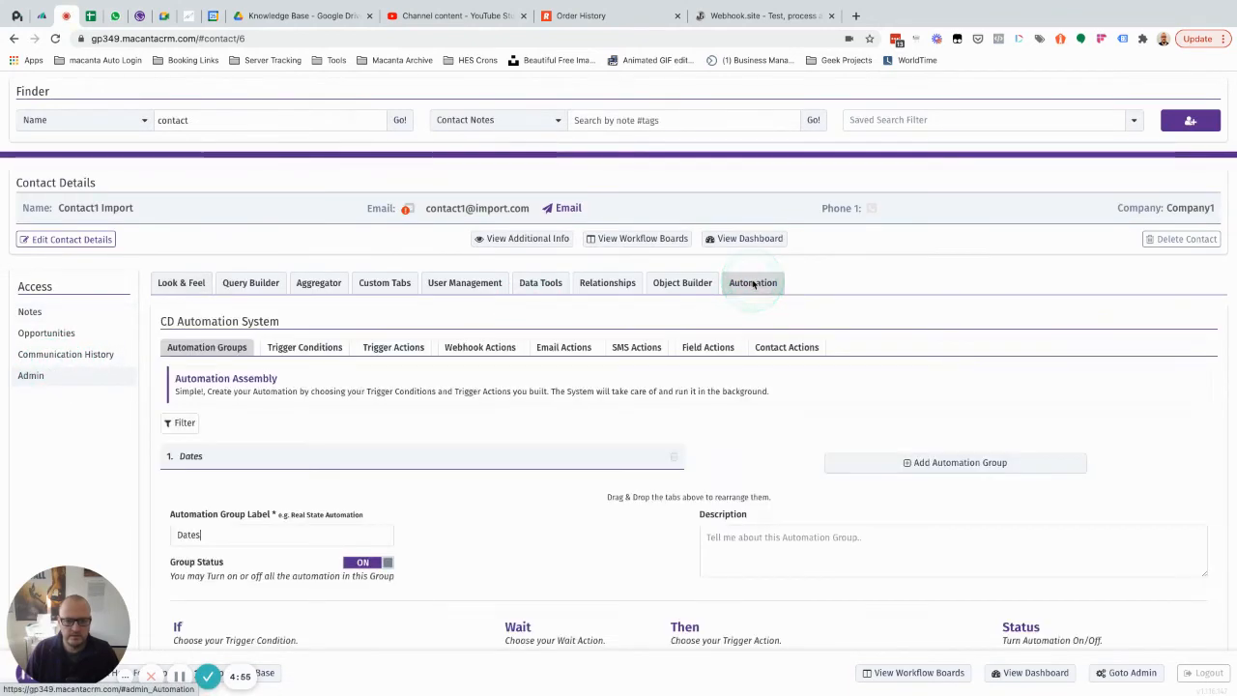
Step: Assign the Initial Call Booked Notification HTTP Post to the "Send Initial Call Booked Notification" trigger action and save it
{"action": "left_click", "coordinate": [374, 348]}
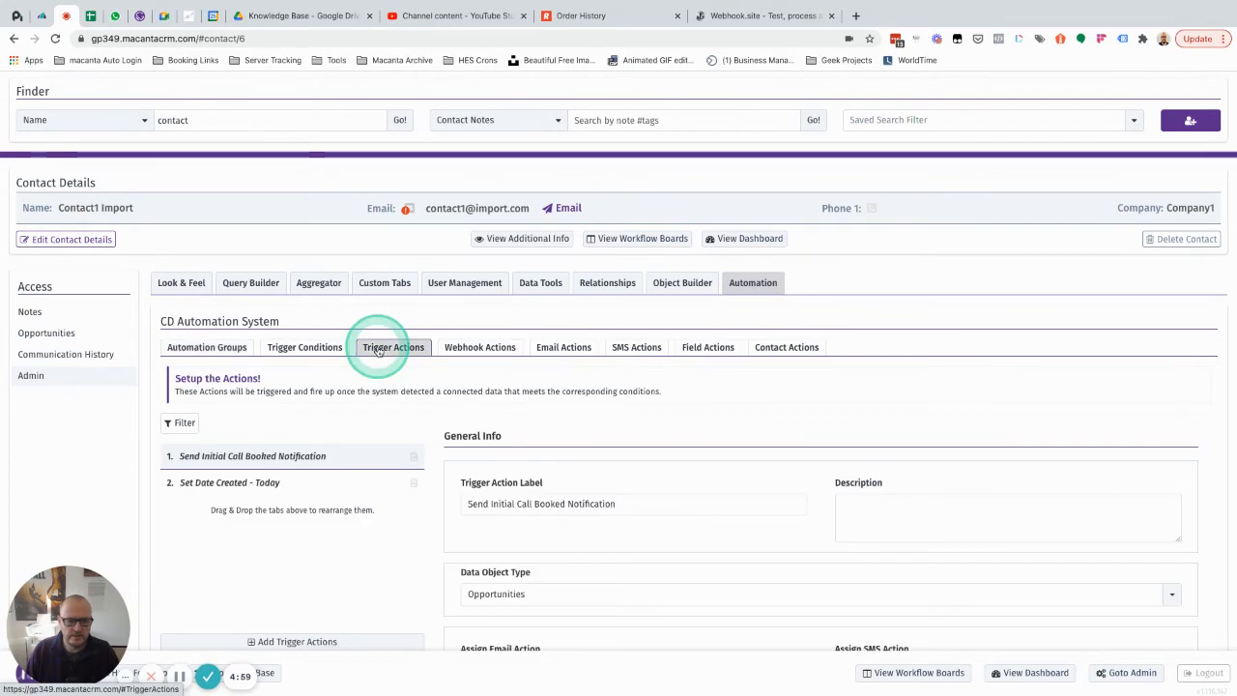
{"action": "scroll", "coordinate": [377, 350], "scroll_direction": "down", "scroll_amount": 1}
{"action": "scroll", "coordinate": [560, 378], "scroll_direction": "down", "scroll_amount": 3}
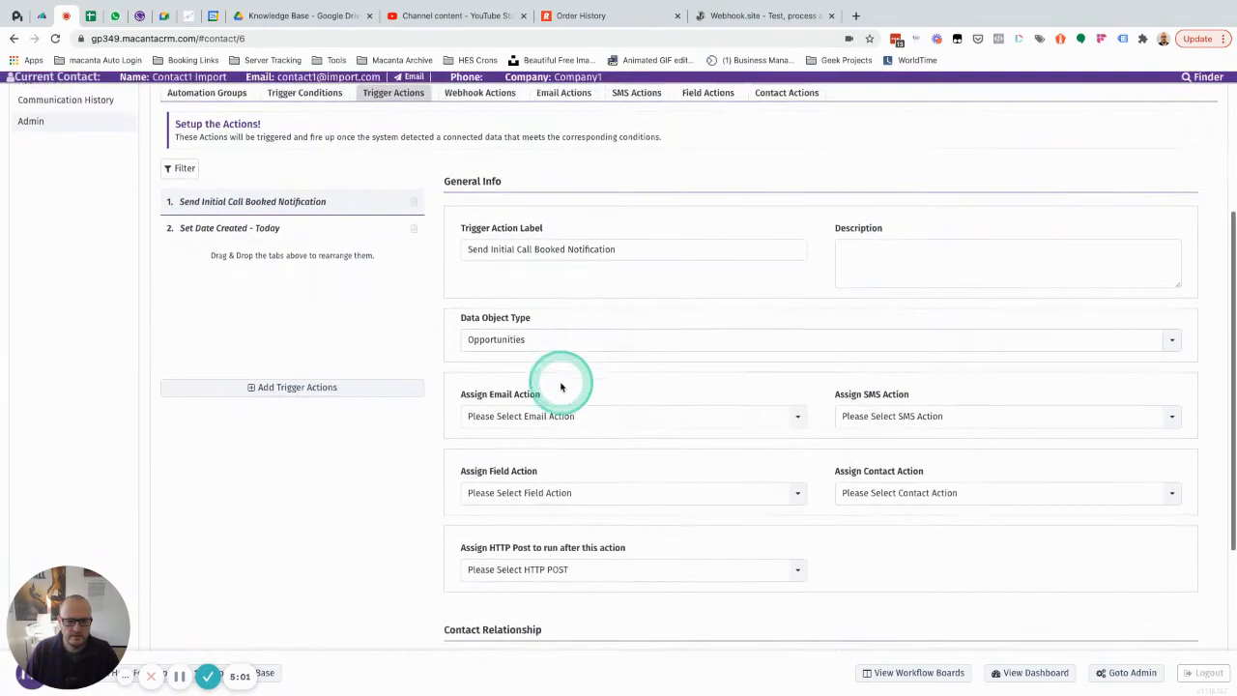
{"action": "scroll", "coordinate": [560, 387], "scroll_direction": "down", "scroll_amount": 1}
{"action": "left_click", "coordinate": [610, 446]}
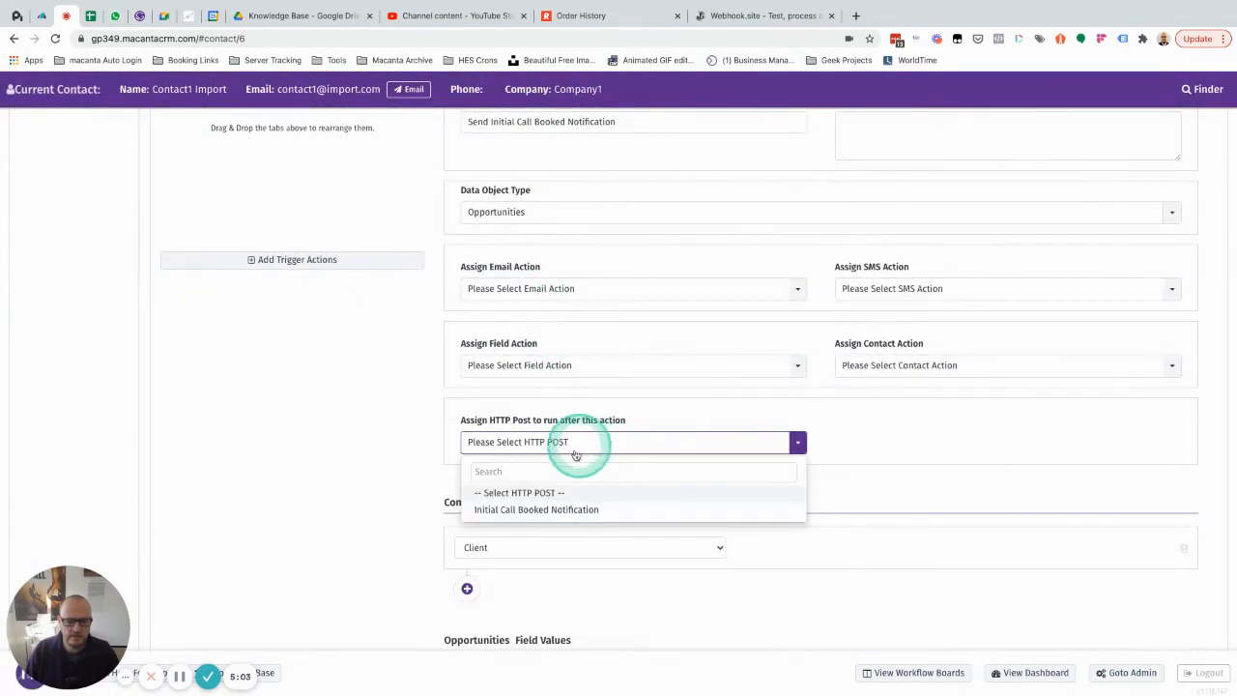
{"action": "left_click", "coordinate": [526, 510]}
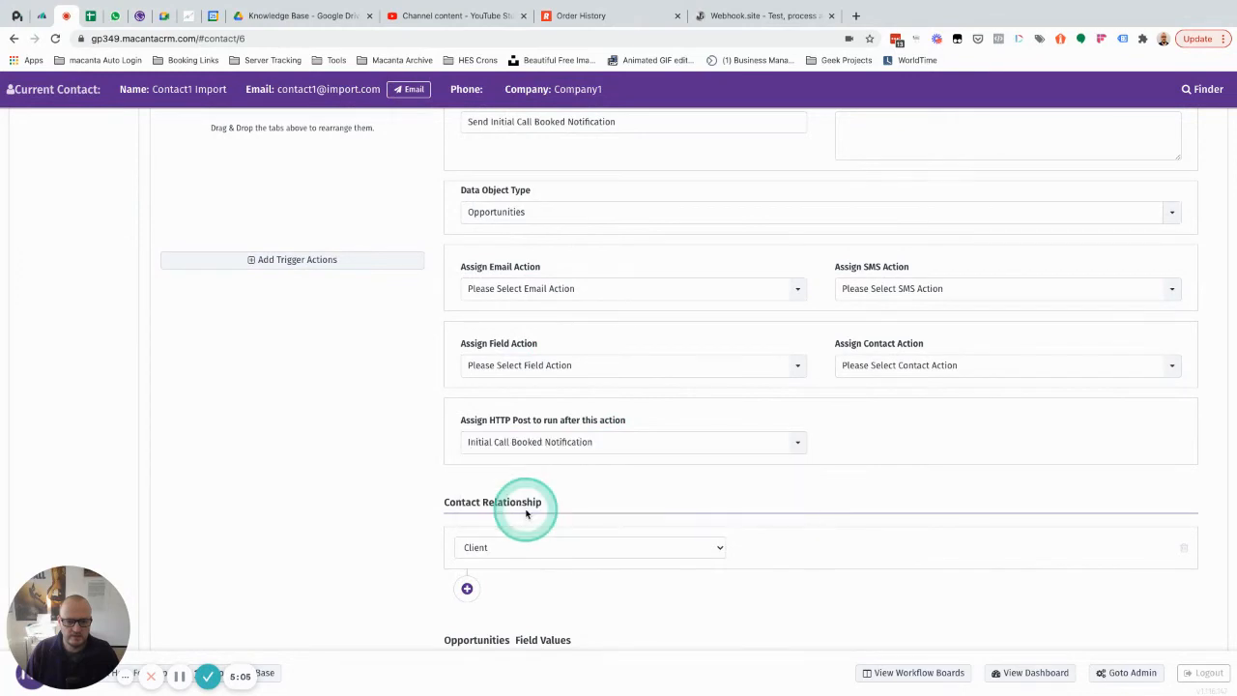
{"action": "left_click", "coordinate": [813, 517]}
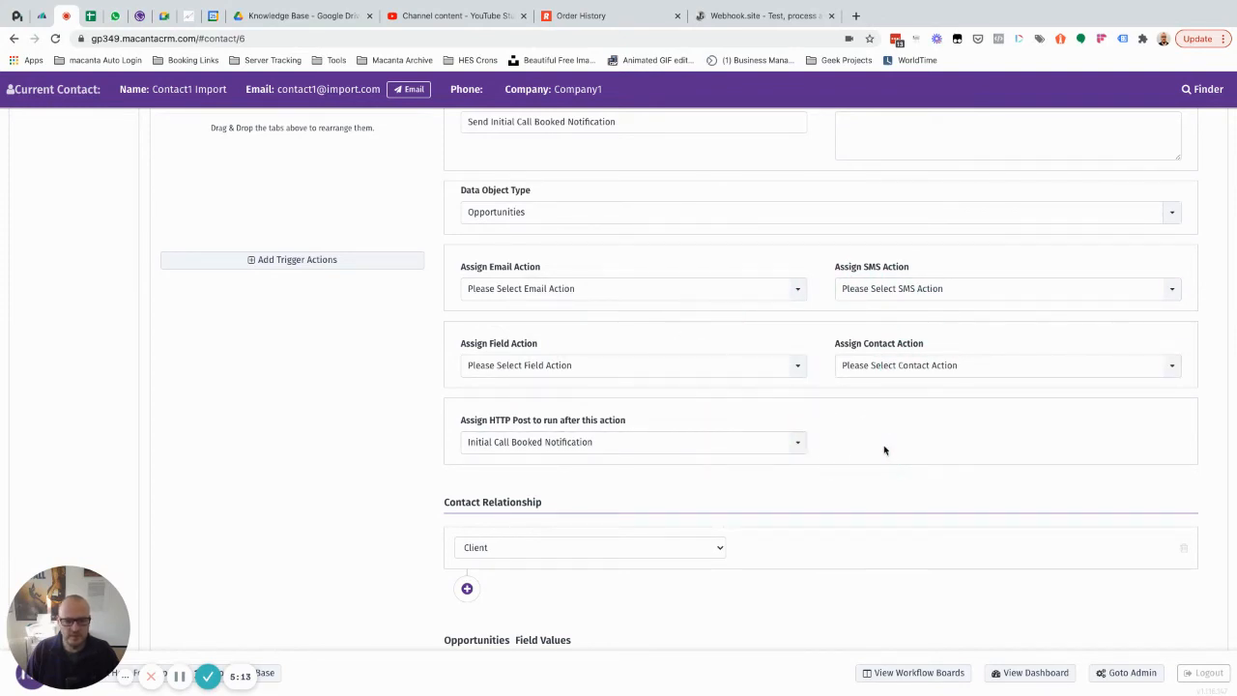
{"action": "scroll", "coordinate": [883, 449], "scroll_direction": "down", "scroll_amount": 3}
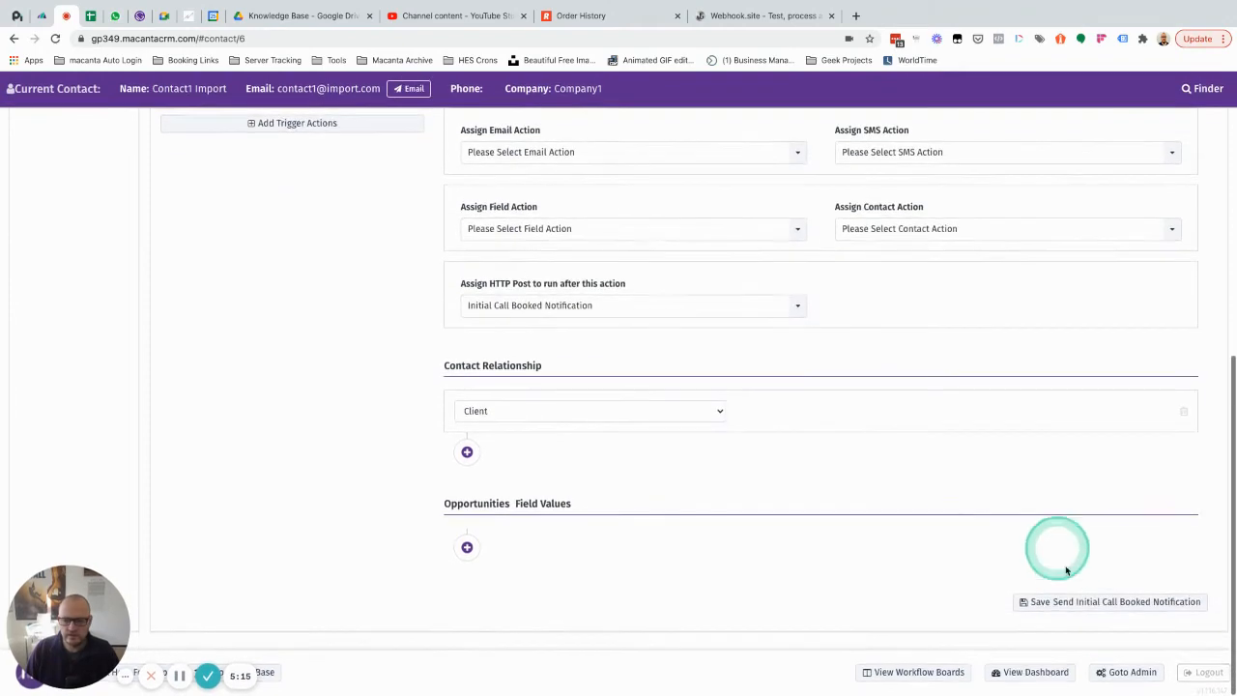
{"action": "left_click", "coordinate": [1069, 601]}
Step: Add a new automation group labelled "Webhooks"
{"action": "scroll", "coordinate": [895, 421], "scroll_direction": "up", "scroll_amount": 2}
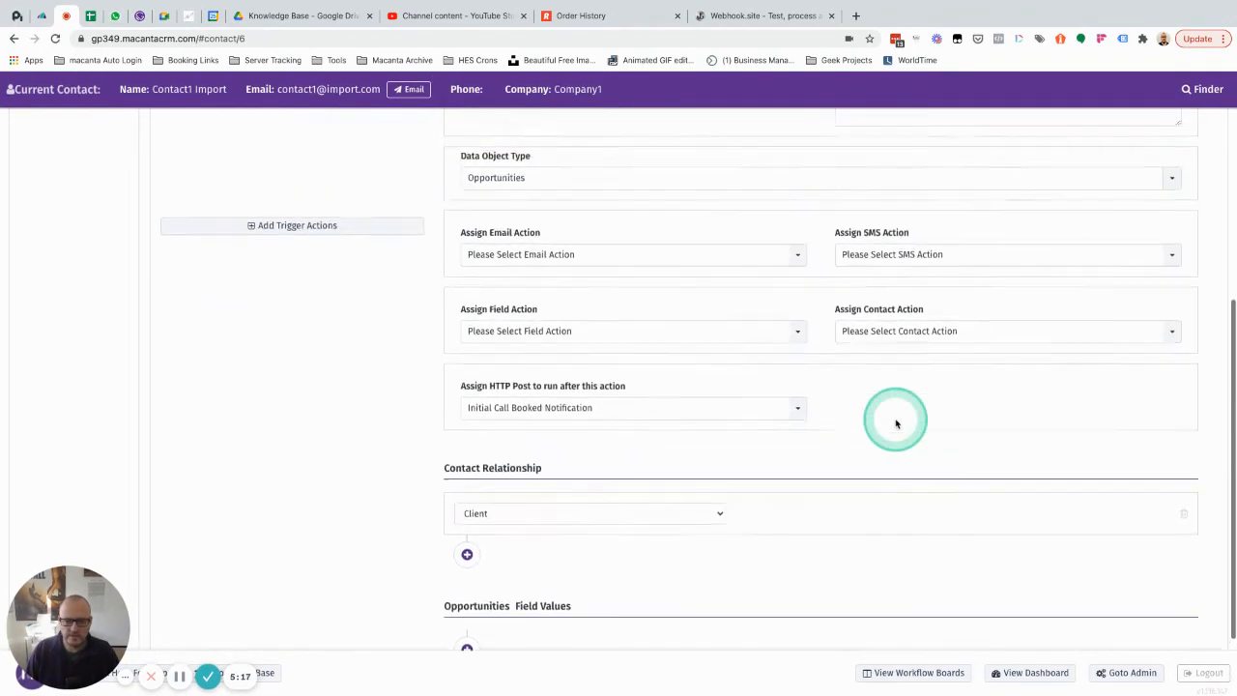
{"action": "scroll", "coordinate": [895, 422], "scroll_direction": "up", "scroll_amount": 5}
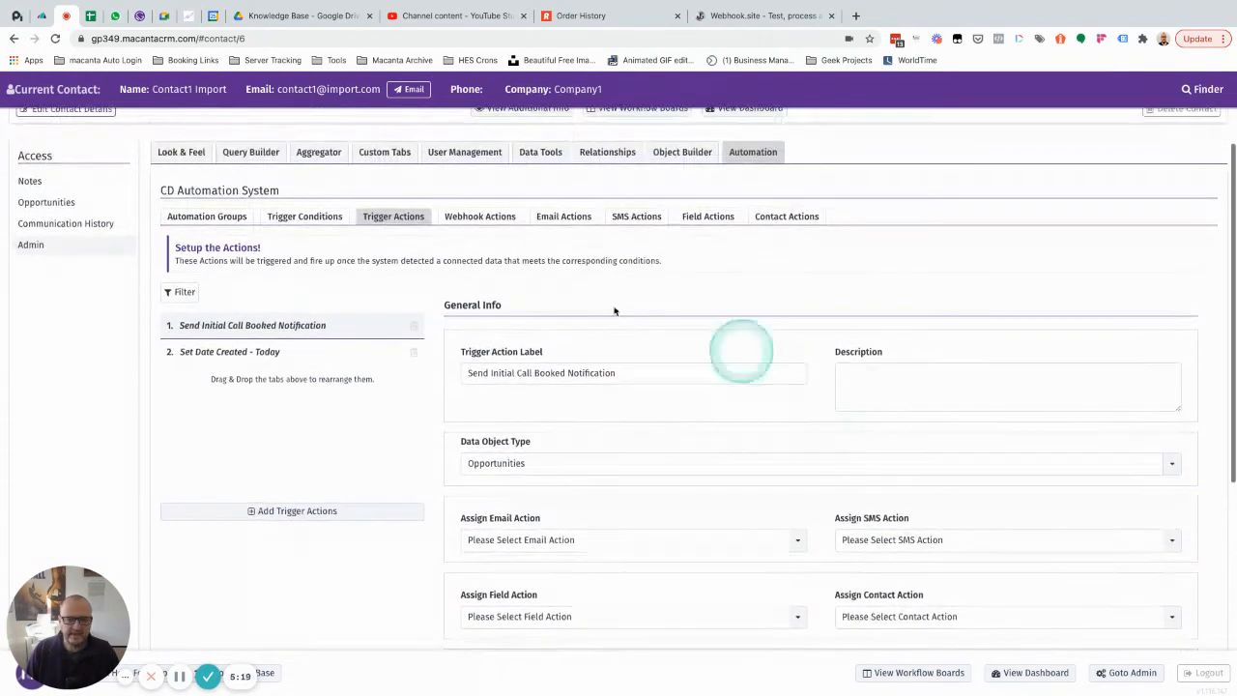
{"action": "left_click", "coordinate": [190, 218]}
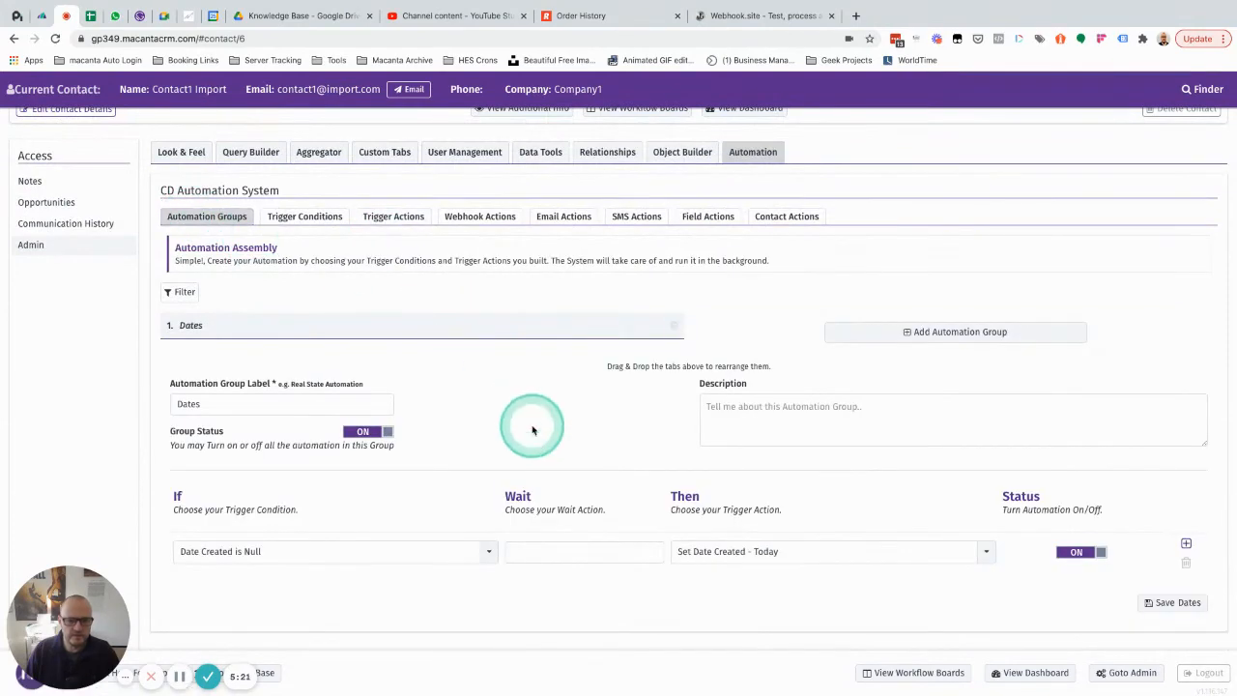
{"action": "scroll", "coordinate": [527, 425], "scroll_direction": "down", "scroll_amount": 1}
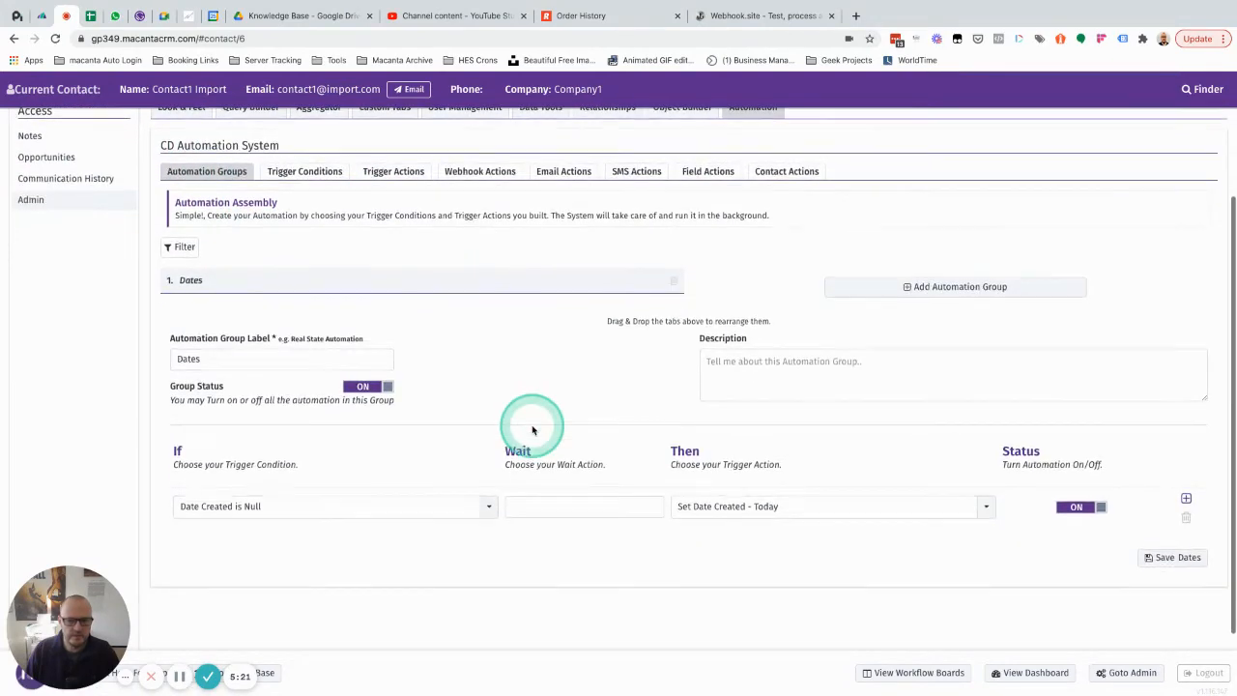
{"action": "left_click", "coordinate": [903, 286]}
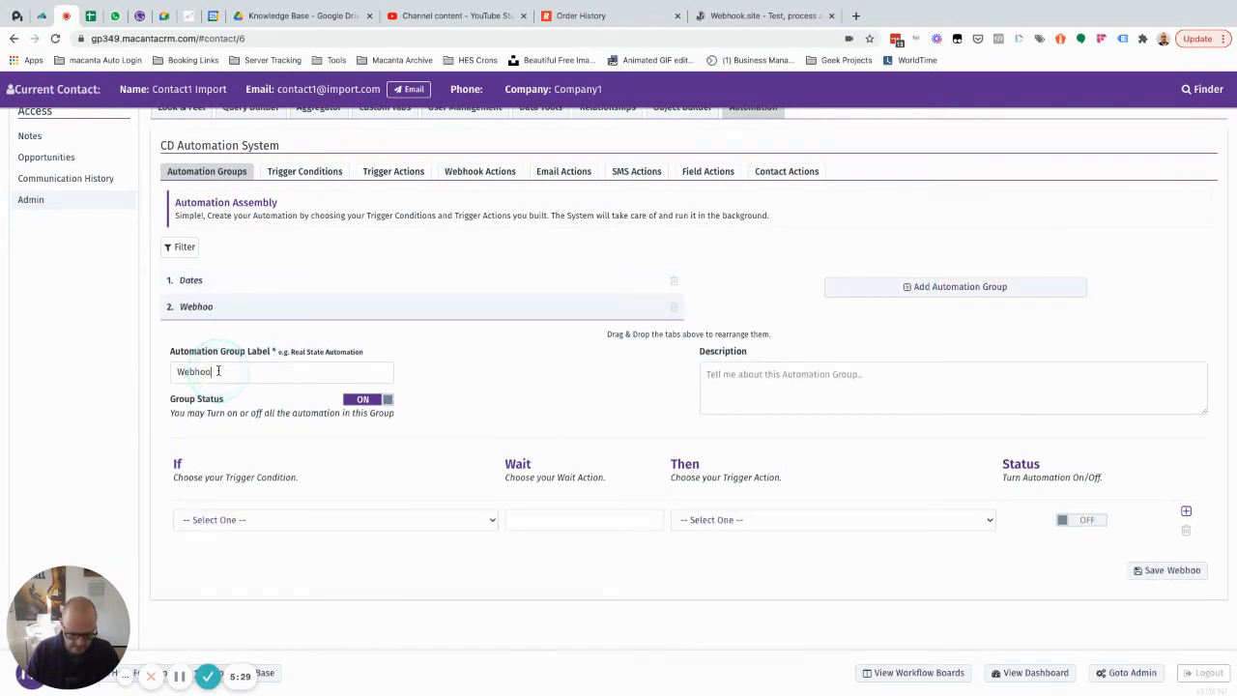
{"action": "scroll", "coordinate": [222, 370], "scroll_direction": "down", "scroll_amount": 2}
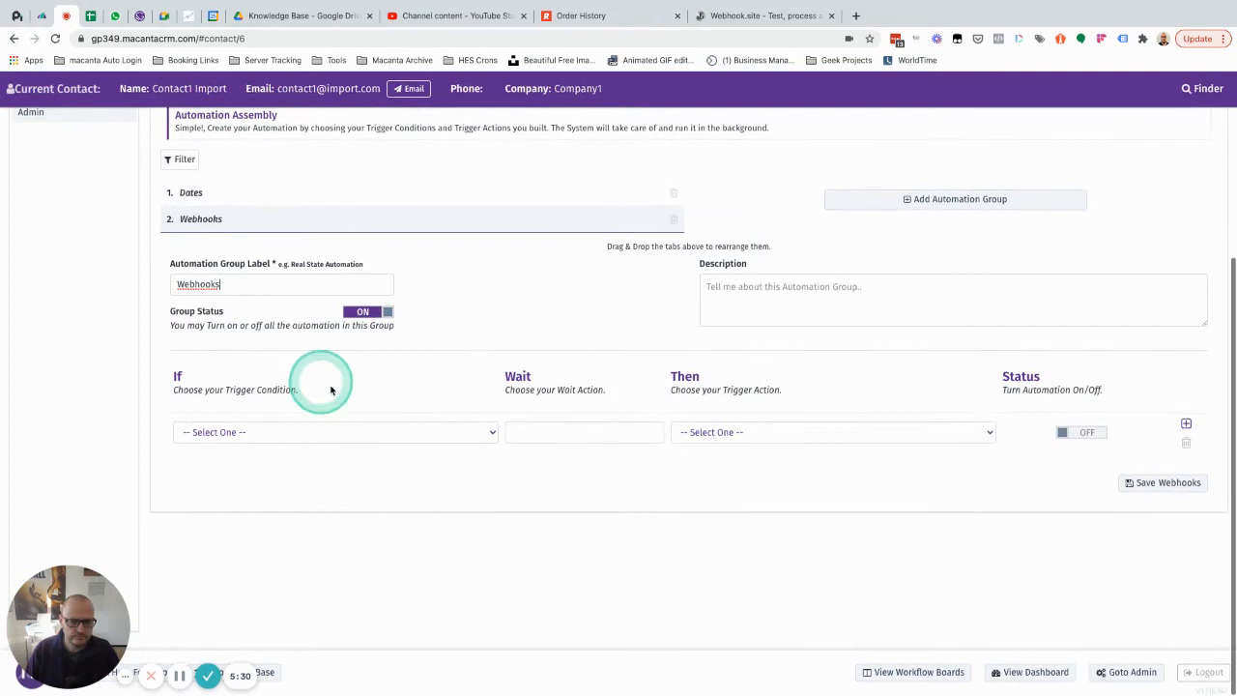
Step: Pair the condition "Opportunity Stage is Initial Call Booked" with the action "Send Initial Call Booked Notification", turn the automation on, and save the Webhooks group
{"action": "left_click", "coordinate": [270, 434]}
{"action": "left_click", "coordinate": [257, 462]}
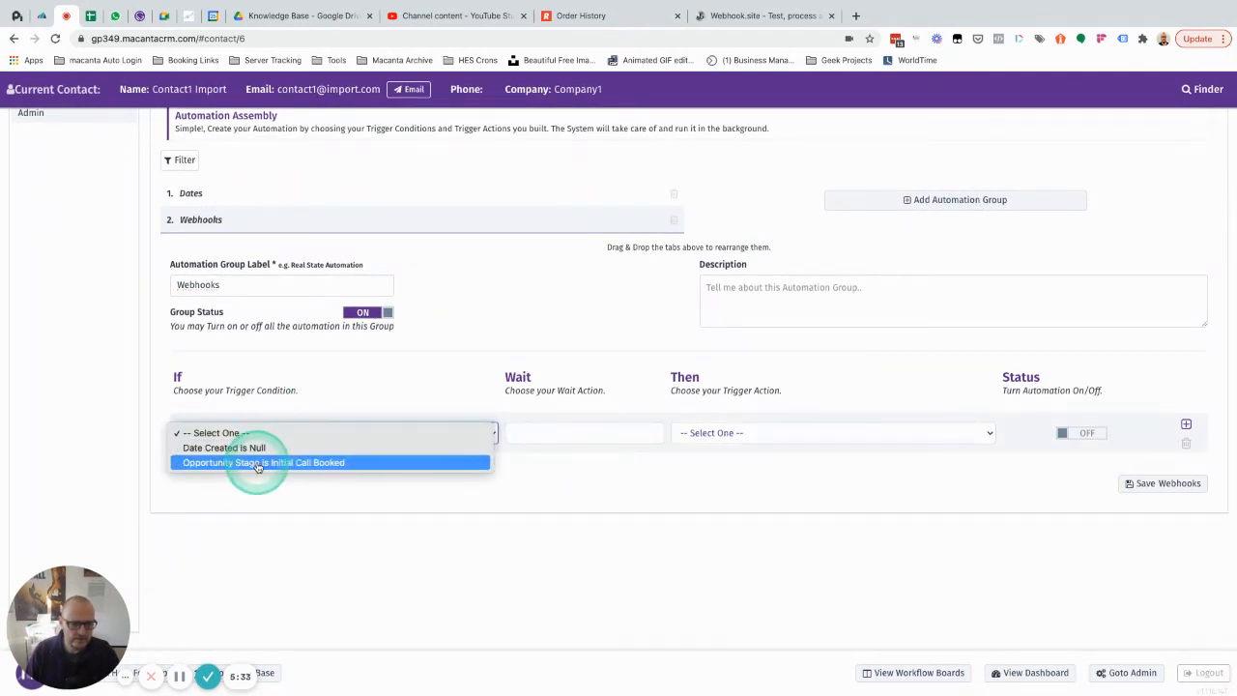
{"action": "left_click", "coordinate": [277, 464]}
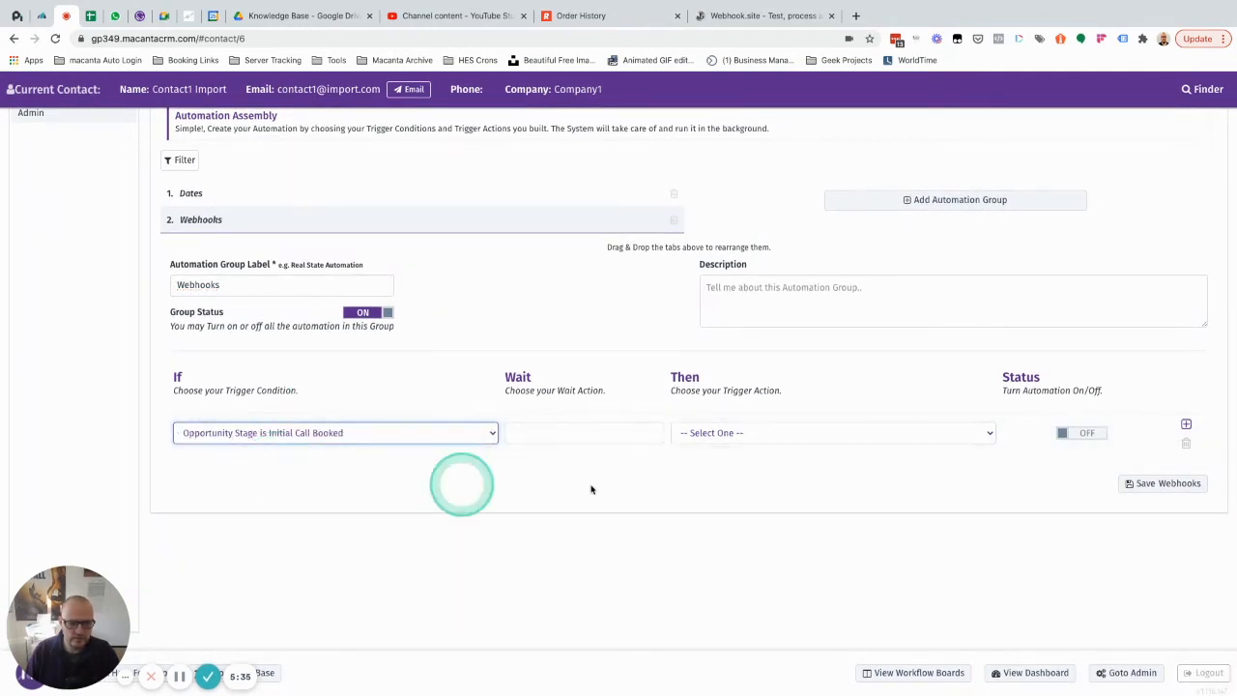
{"action": "left_click", "coordinate": [725, 434]}
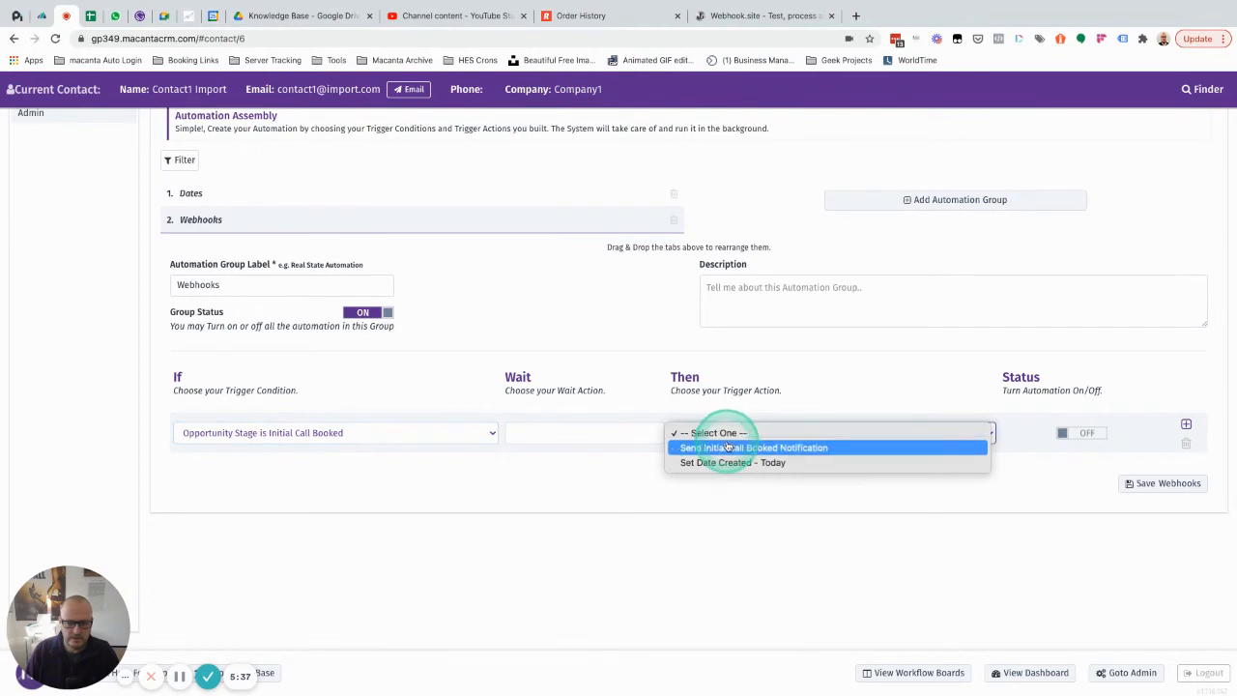
{"action": "left_click", "coordinate": [726, 447]}
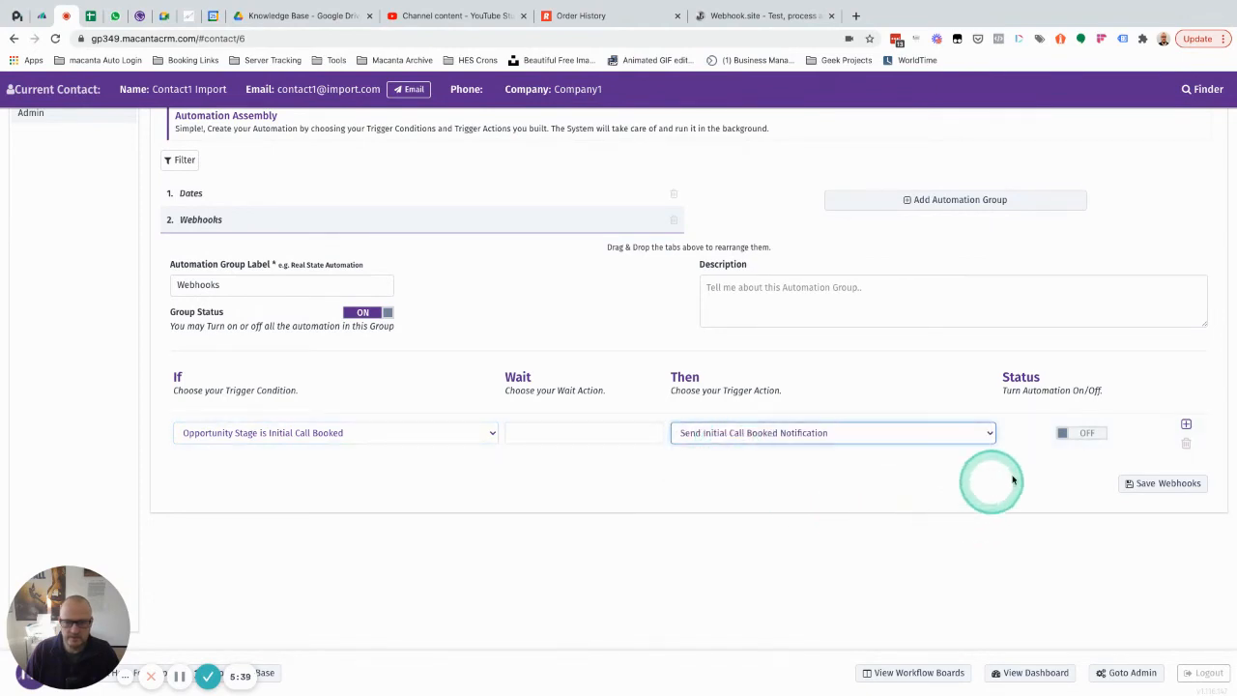
{"action": "left_click", "coordinate": [1069, 435]}
{"action": "left_click", "coordinate": [1149, 485]}
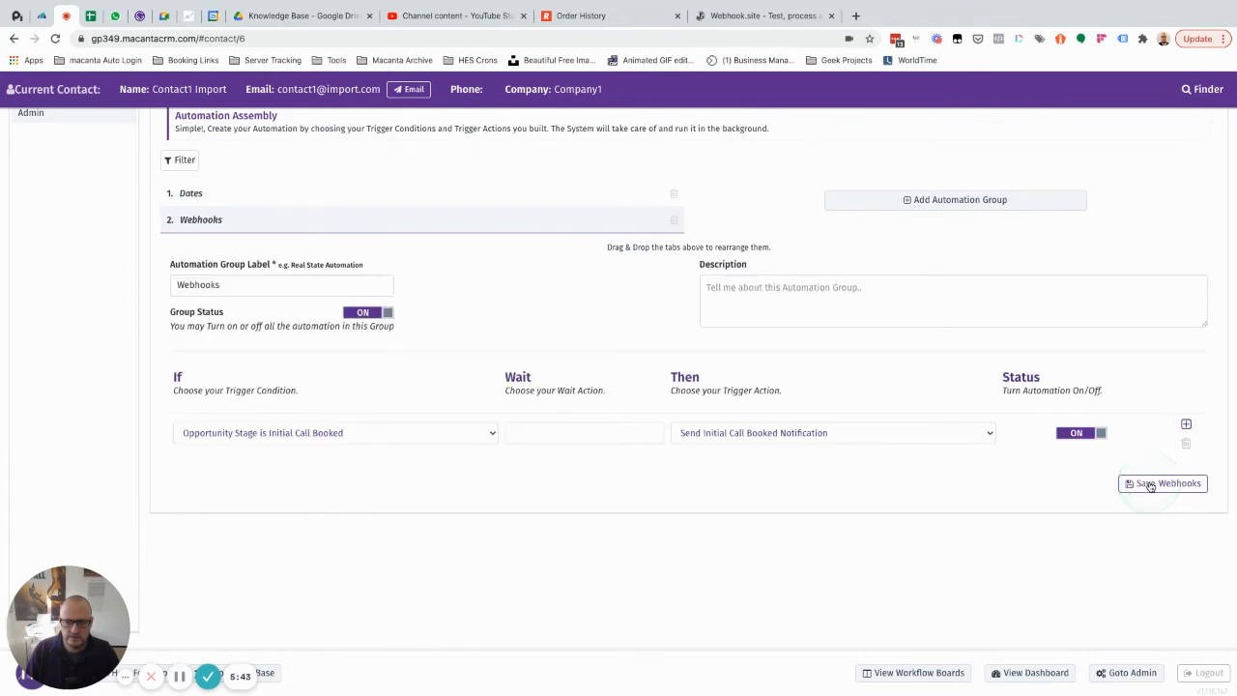
Step: Reload the contact page and open the contact's opportunity, reviewing its stage and related contacts
{"action": "scroll", "coordinate": [477, 318], "scroll_direction": "up", "scroll_amount": 4}
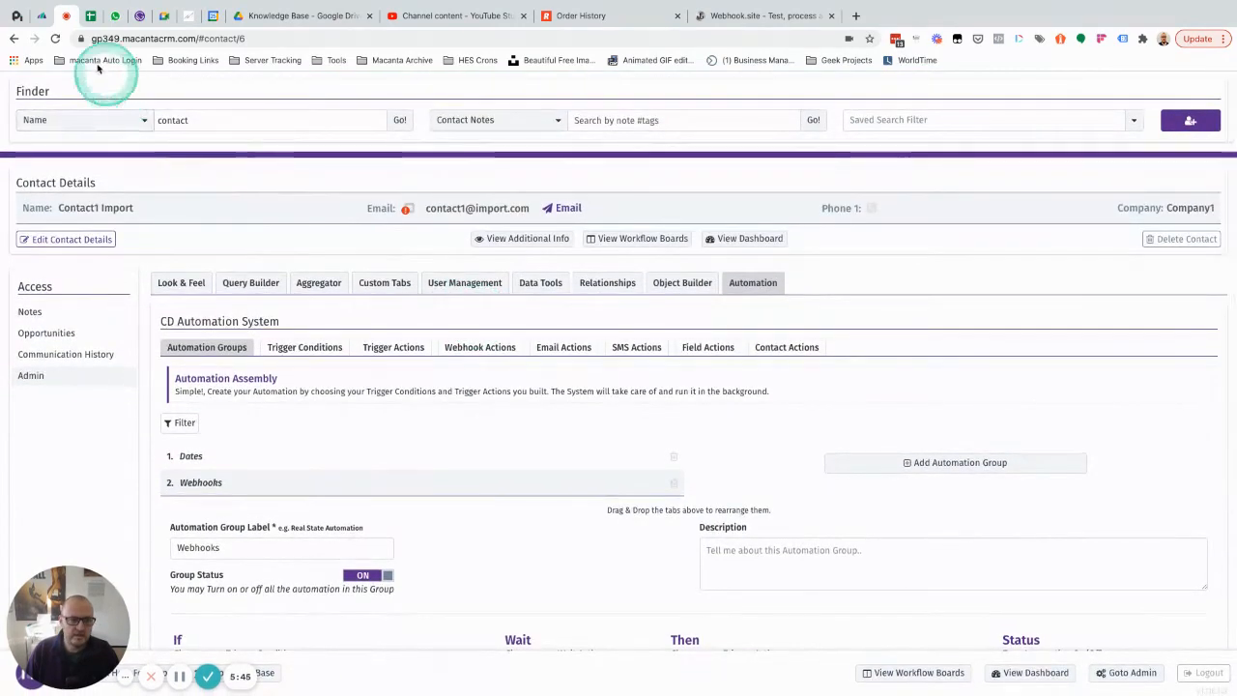
{"action": "left_click", "coordinate": [56, 40]}
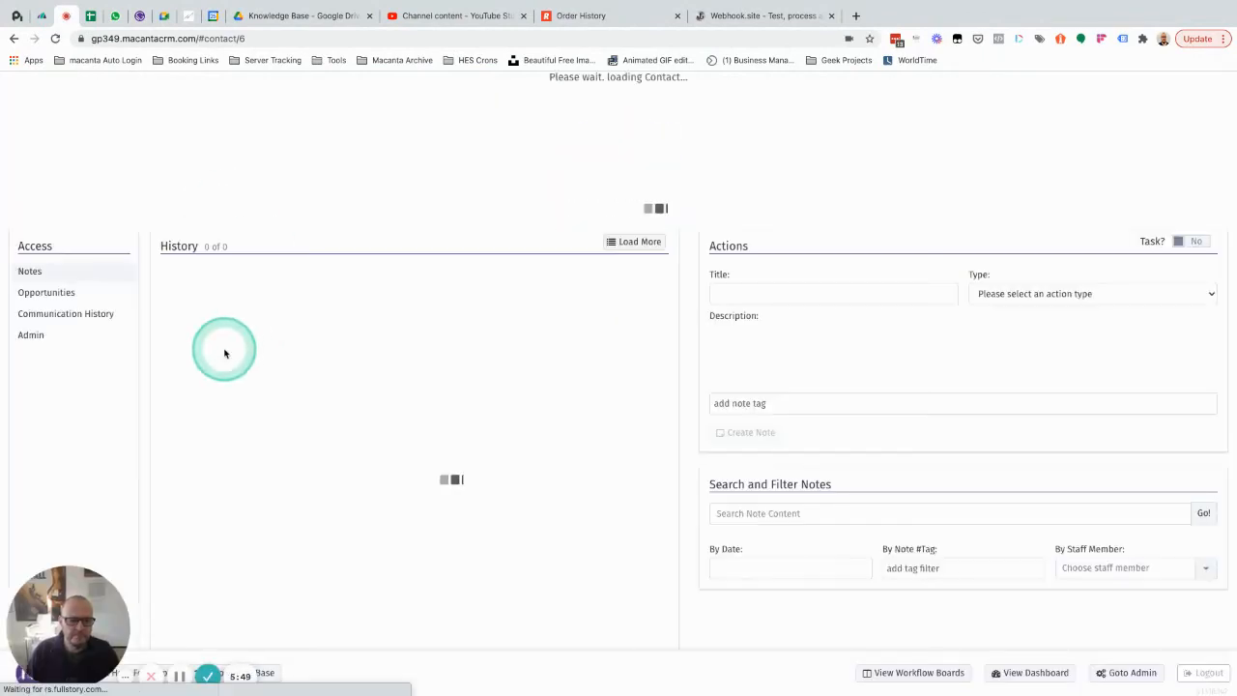
{"action": "left_click", "coordinate": [47, 332]}
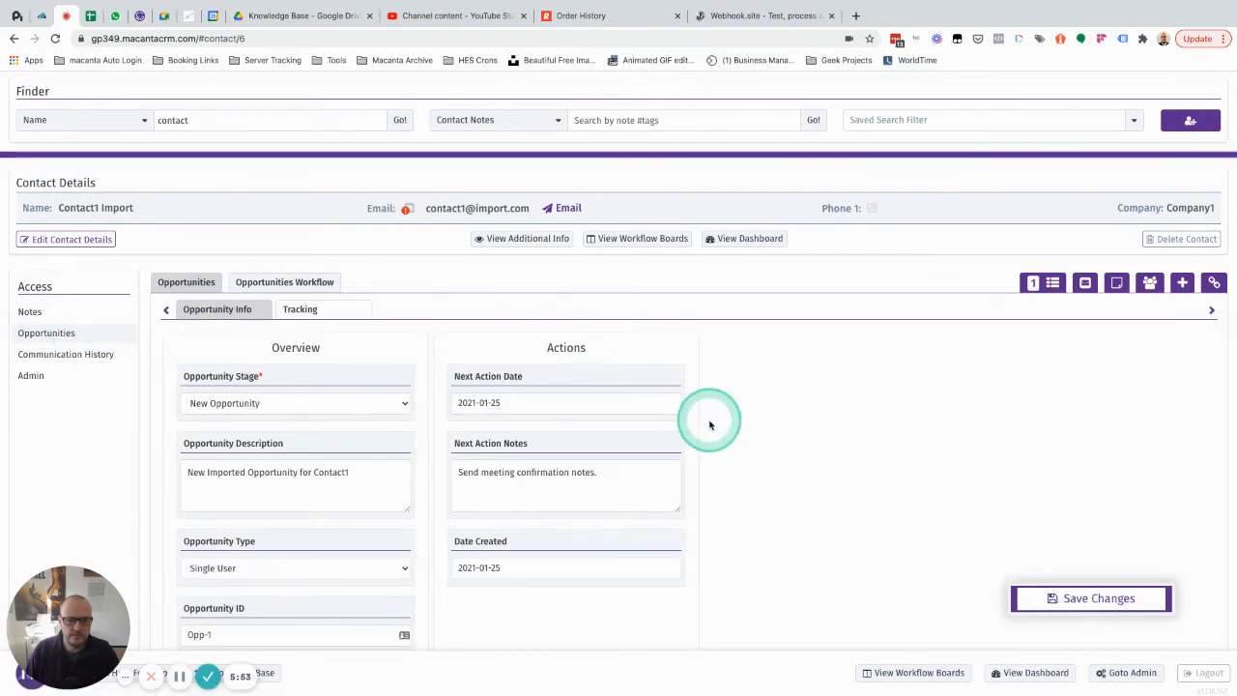
{"action": "scroll", "coordinate": [711, 424], "scroll_direction": "down", "scroll_amount": 2}
{"action": "scroll", "coordinate": [710, 424], "scroll_direction": "down", "scroll_amount": 3}
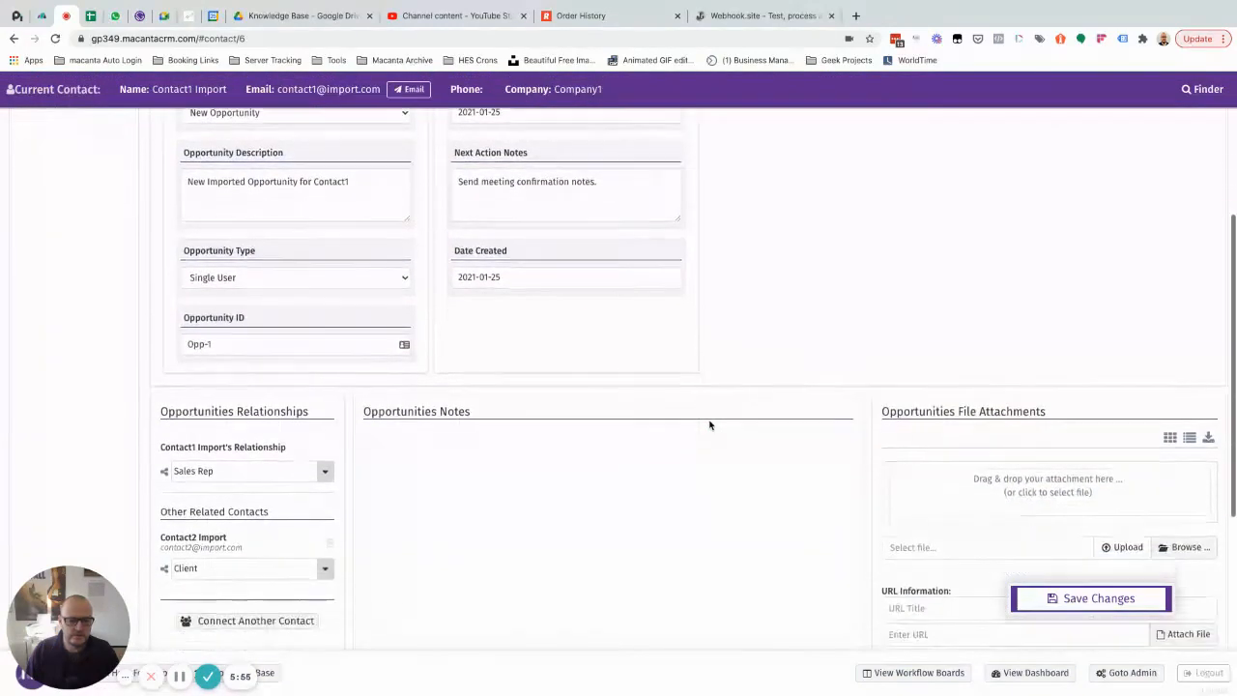
{"action": "scroll", "coordinate": [710, 424], "scroll_direction": "up", "scroll_amount": 3}
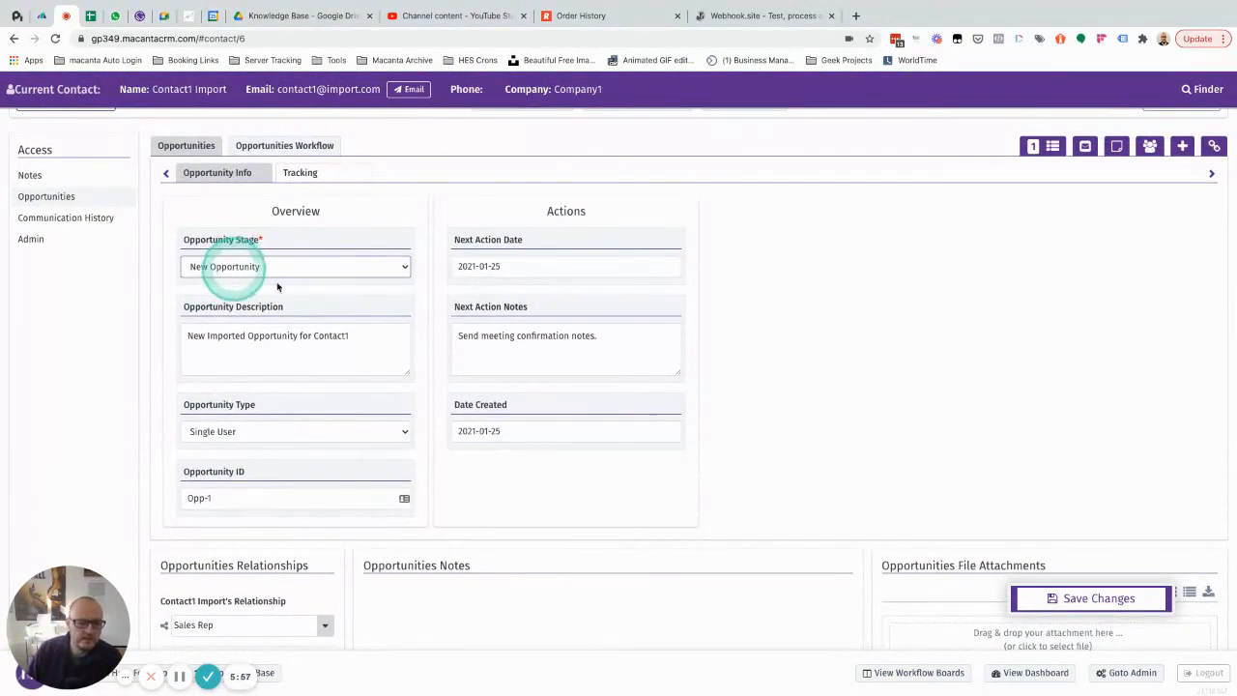
{"action": "scroll", "coordinate": [522, 529], "scroll_direction": "down", "scroll_amount": 3}
{"action": "scroll", "coordinate": [460, 455], "scroll_direction": "up", "scroll_amount": 3}
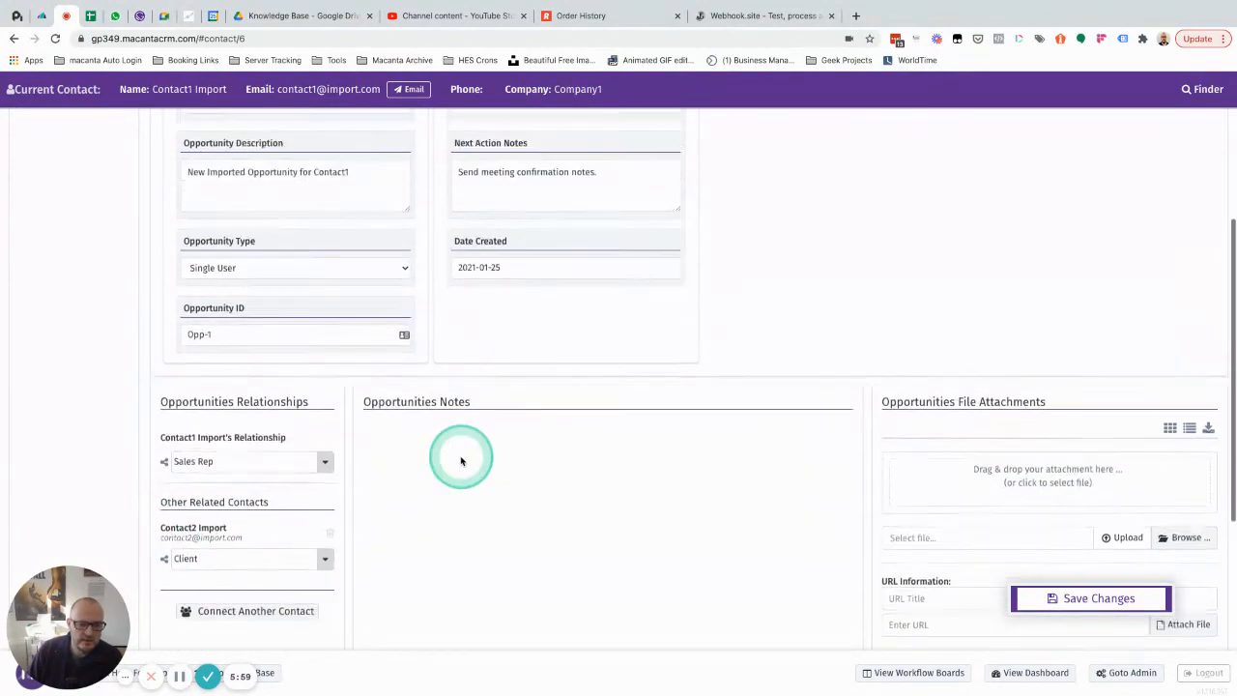
Step: Set the Opportunity Stage to Initial Call Booked and save the opportunity
{"action": "left_click", "coordinate": [340, 237]}
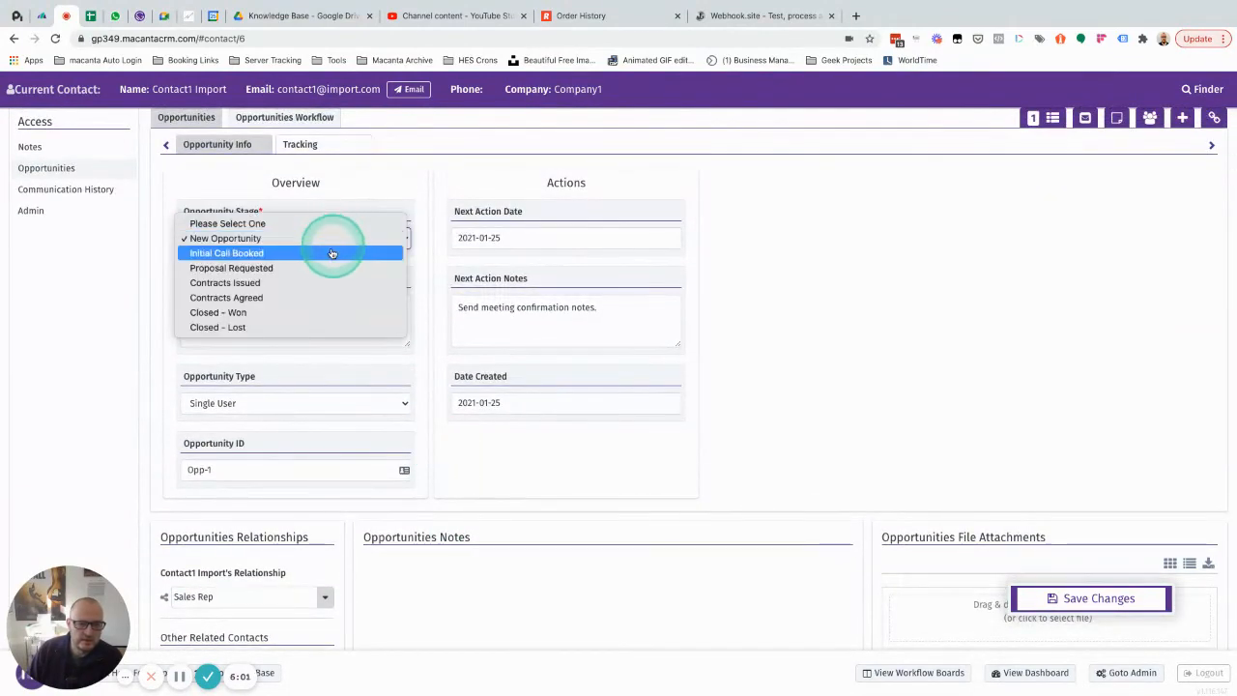
{"action": "left_click", "coordinate": [332, 253]}
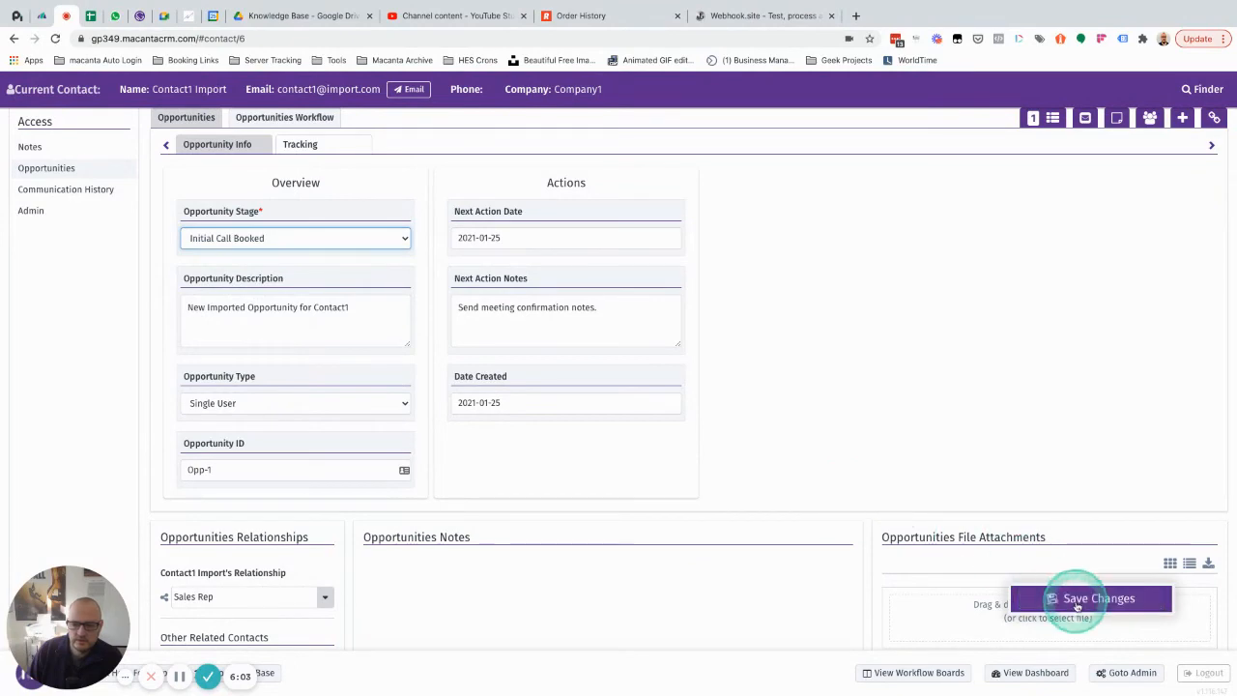
{"action": "left_click", "coordinate": [1078, 605]}
{"action": "scroll", "coordinate": [960, 375], "scroll_direction": "up", "scroll_amount": 2}
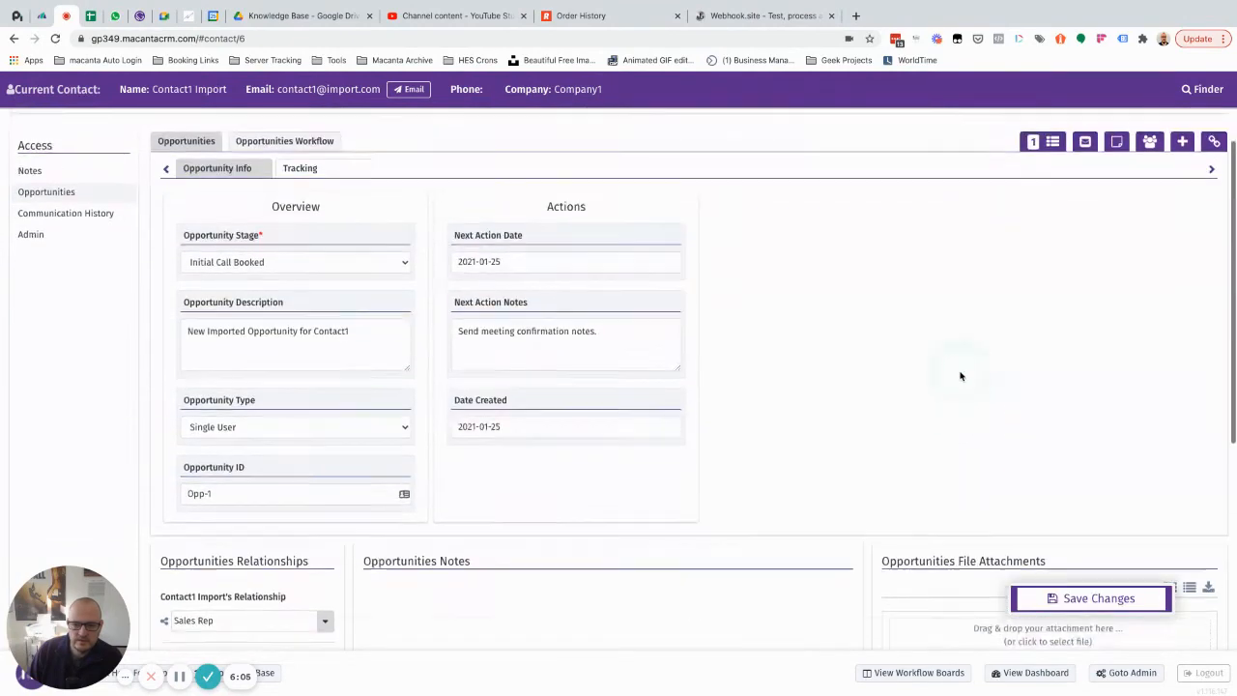
Step: Switch to Webhook.site and compare the received POST's form values with the opportunity's details and related Client contact in Macanta
{"action": "left_click", "coordinate": [744, 17]}
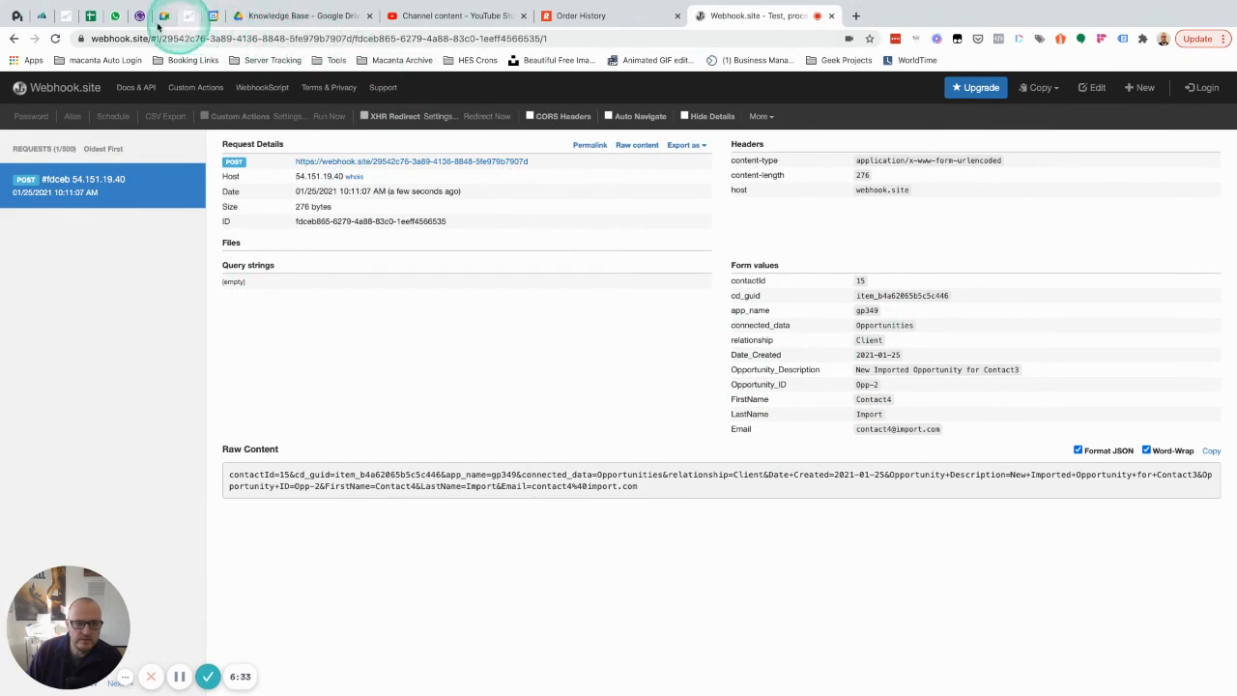
{"action": "left_click", "coordinate": [66, 16]}
{"action": "scroll", "coordinate": [119, 262], "scroll_direction": "down", "scroll_amount": 5}
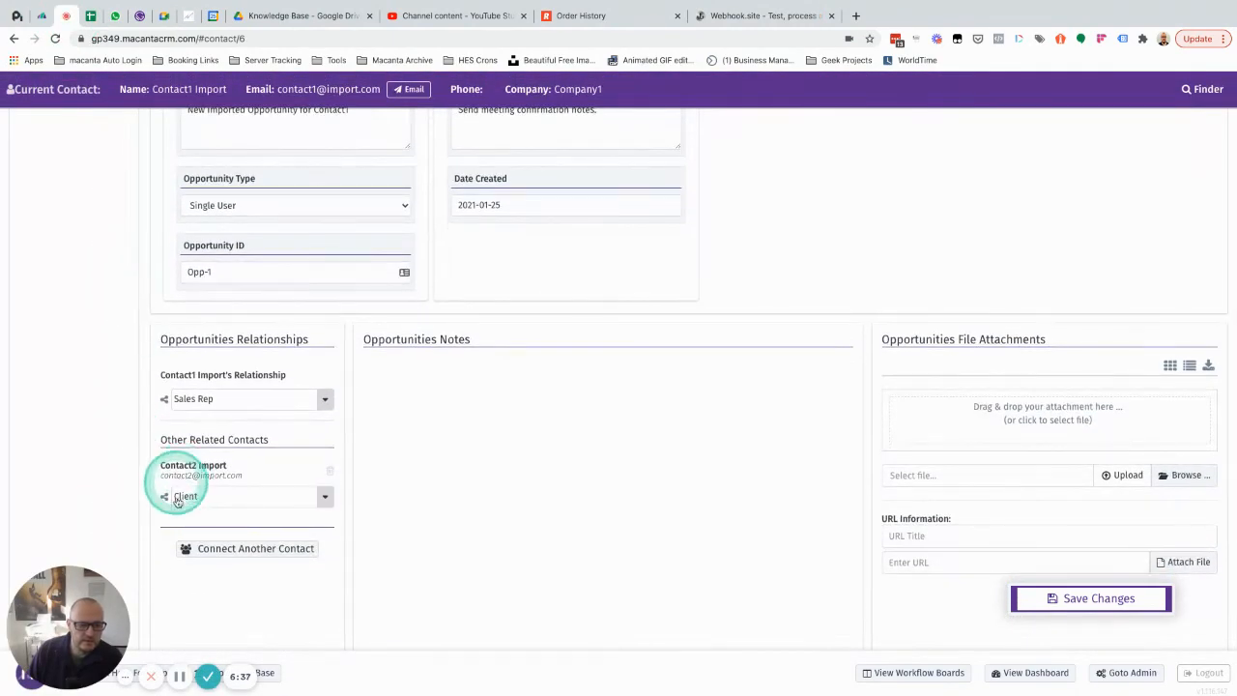
{"action": "left_click", "coordinate": [761, 15]}
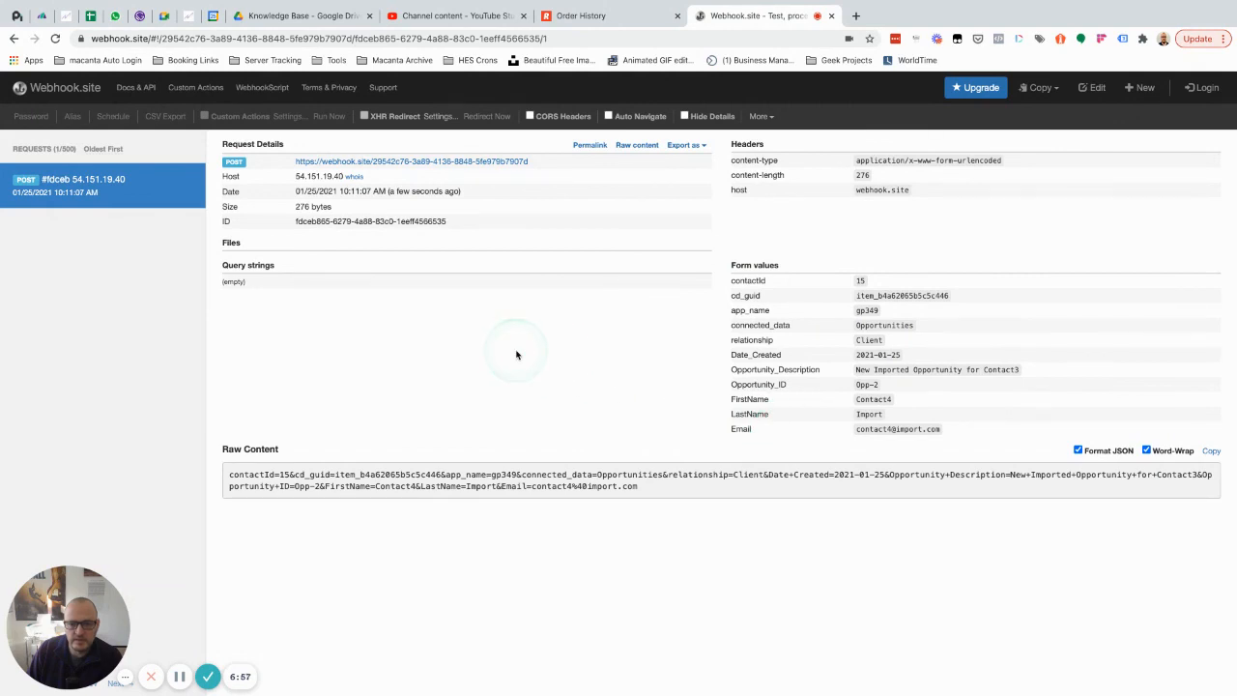
Step: Switch back to Macanta and open the webhook actions in the admin Automation settings
{"action": "left_click", "coordinate": [66, 16]}
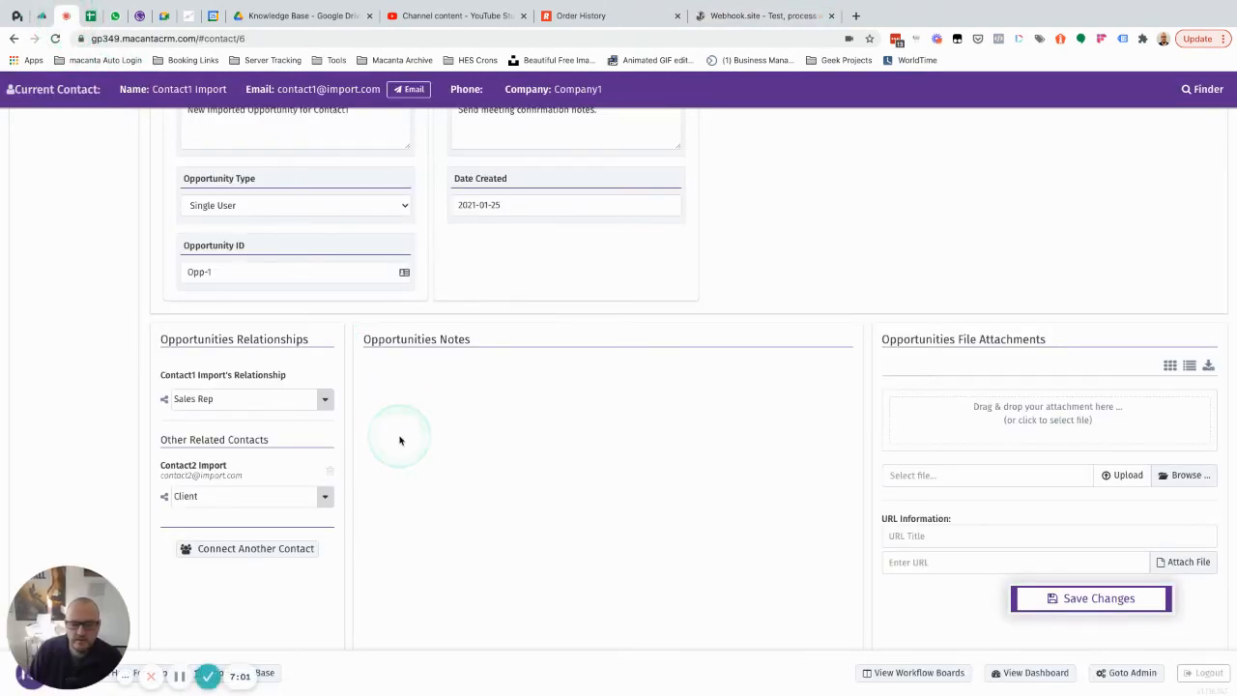
{"action": "scroll", "coordinate": [399, 440], "scroll_direction": "up", "scroll_amount": 5}
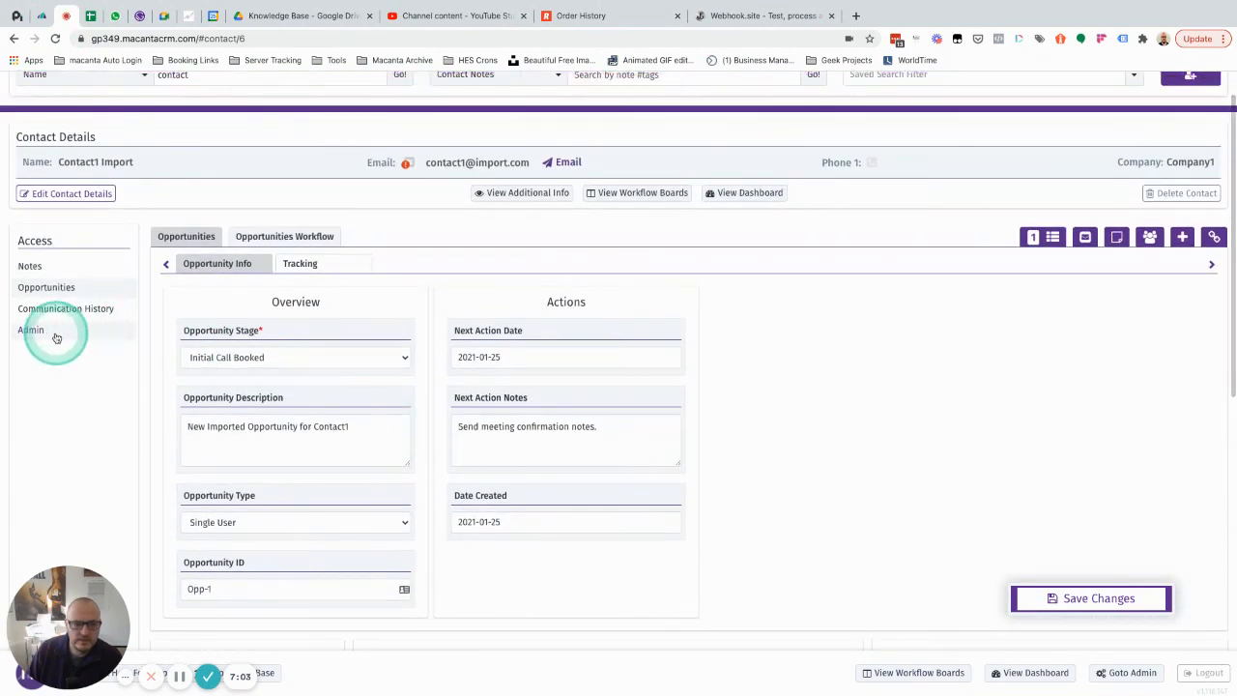
{"action": "left_click", "coordinate": [56, 333]}
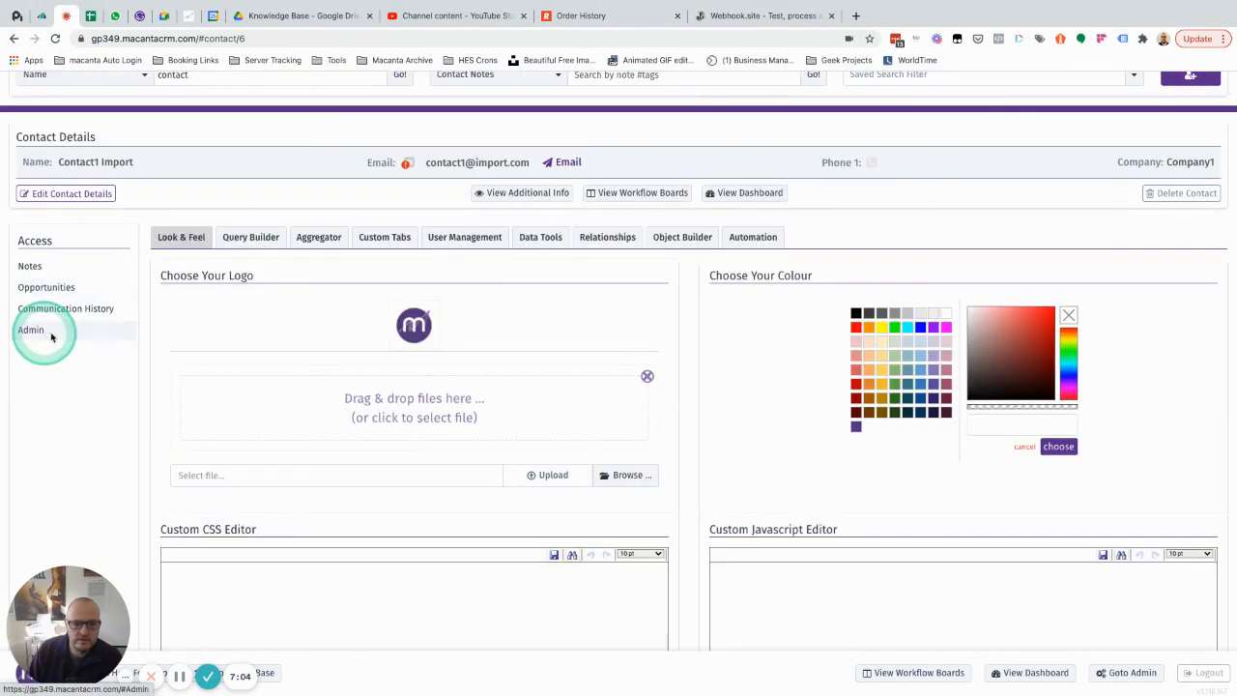
{"action": "left_click", "coordinate": [753, 244]}
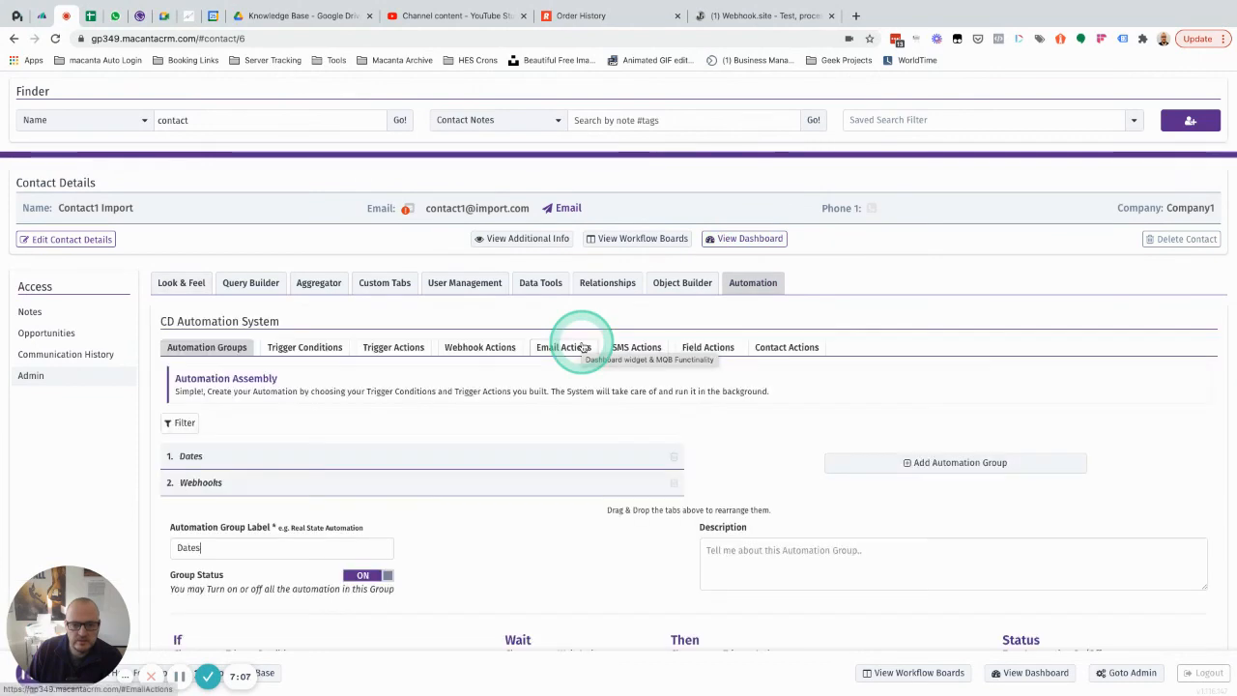
{"action": "left_click", "coordinate": [485, 344]}
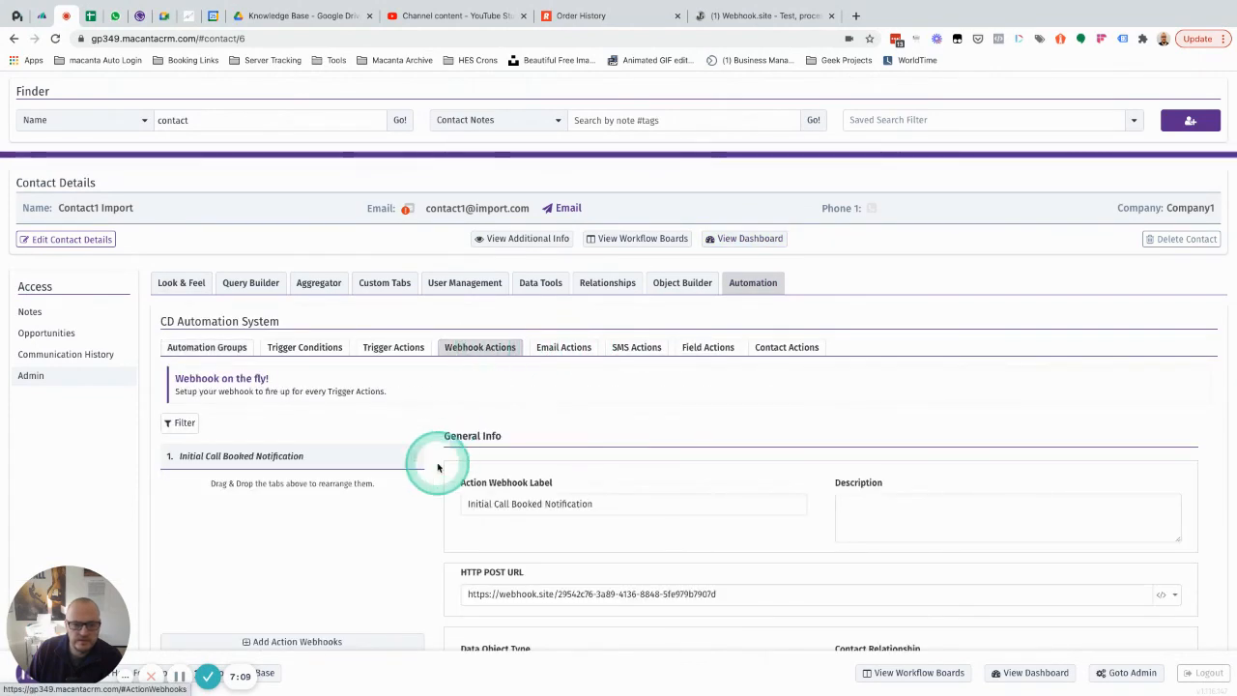